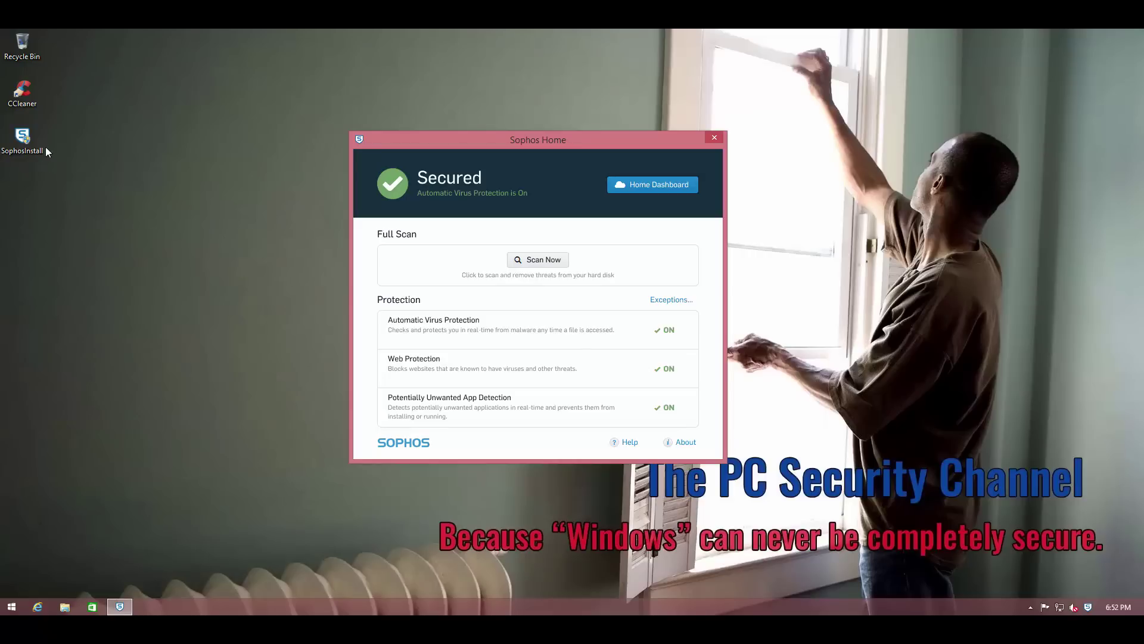
Check the scan option offered for the SophosInstall file and view the antivirus exceptions list.
right_click(15, 136)
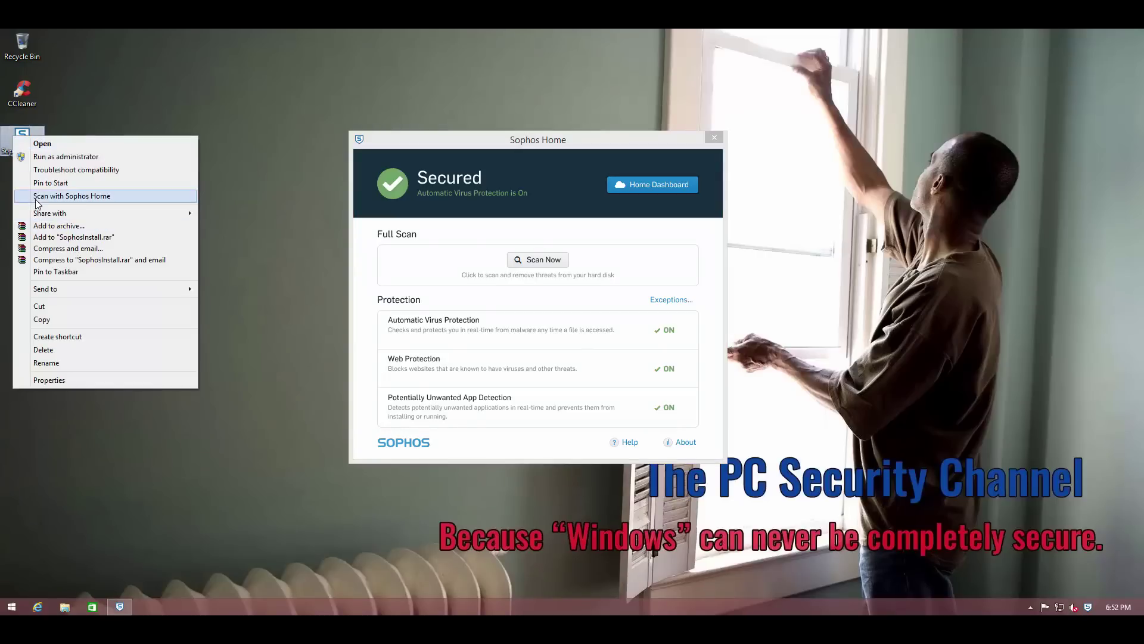
click(268, 260)
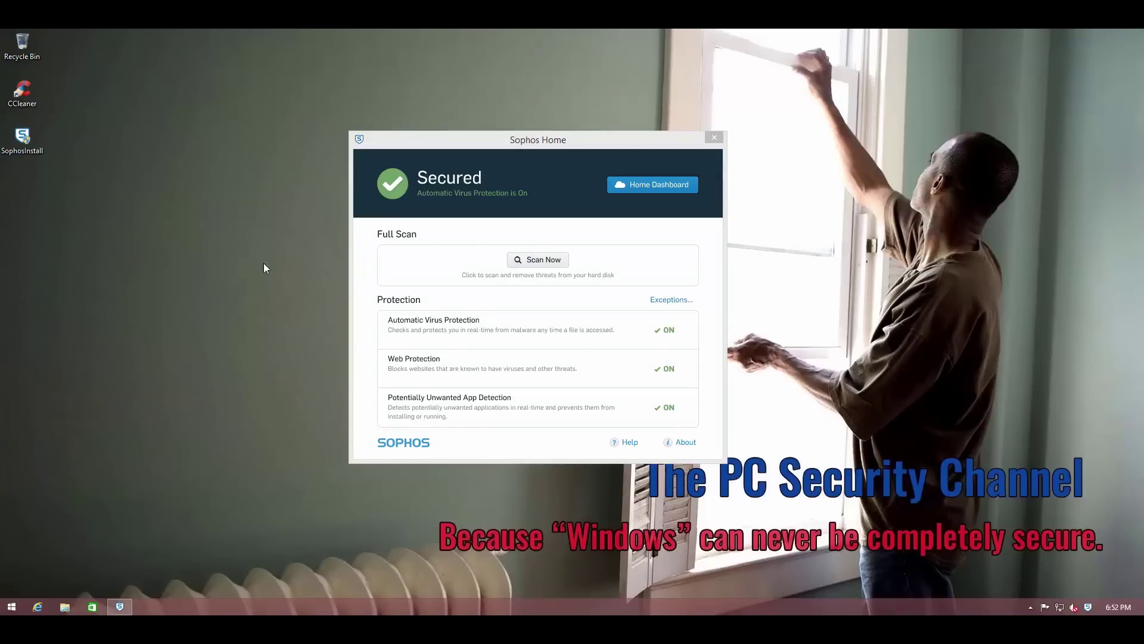
click(671, 299)
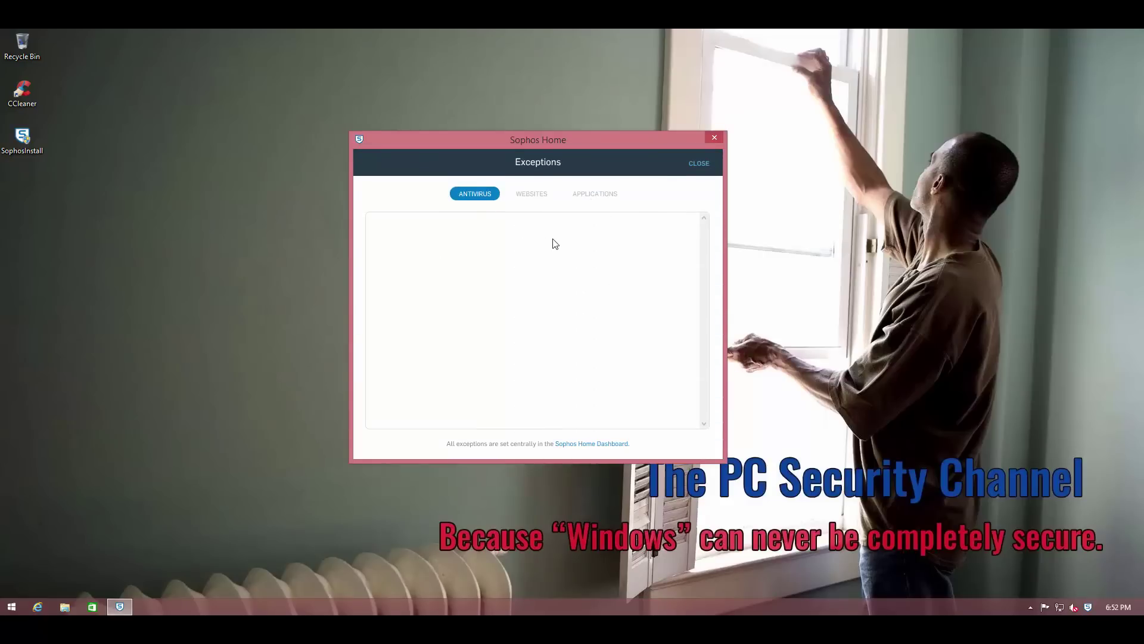
click(700, 165)
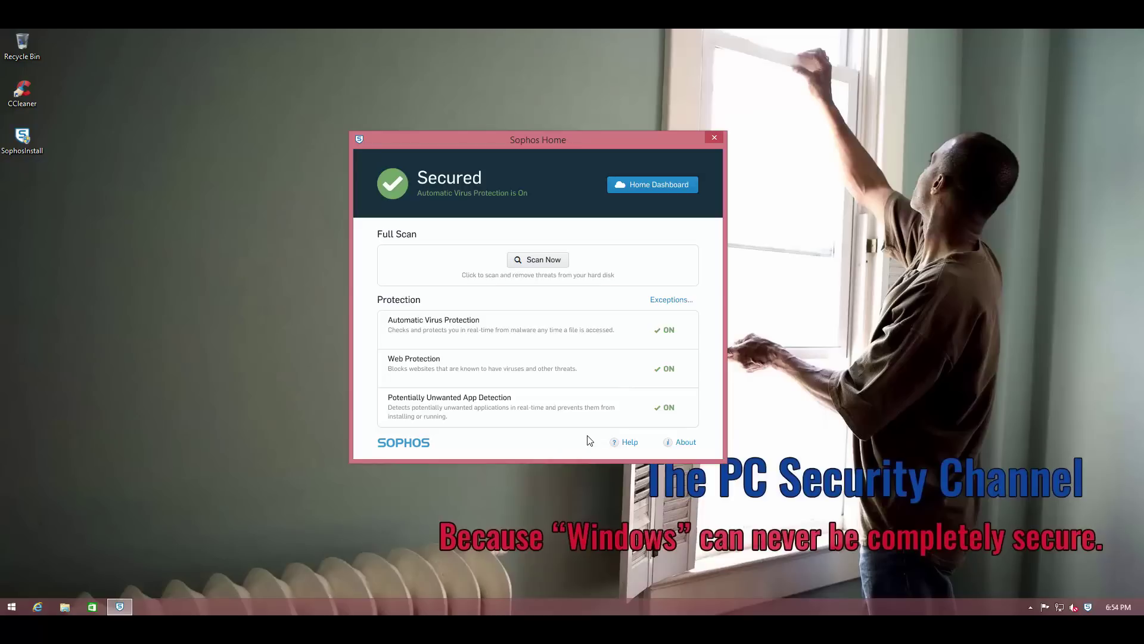
Open the Home Dashboard and log in with the account's saved e-mail address and password.
click(641, 186)
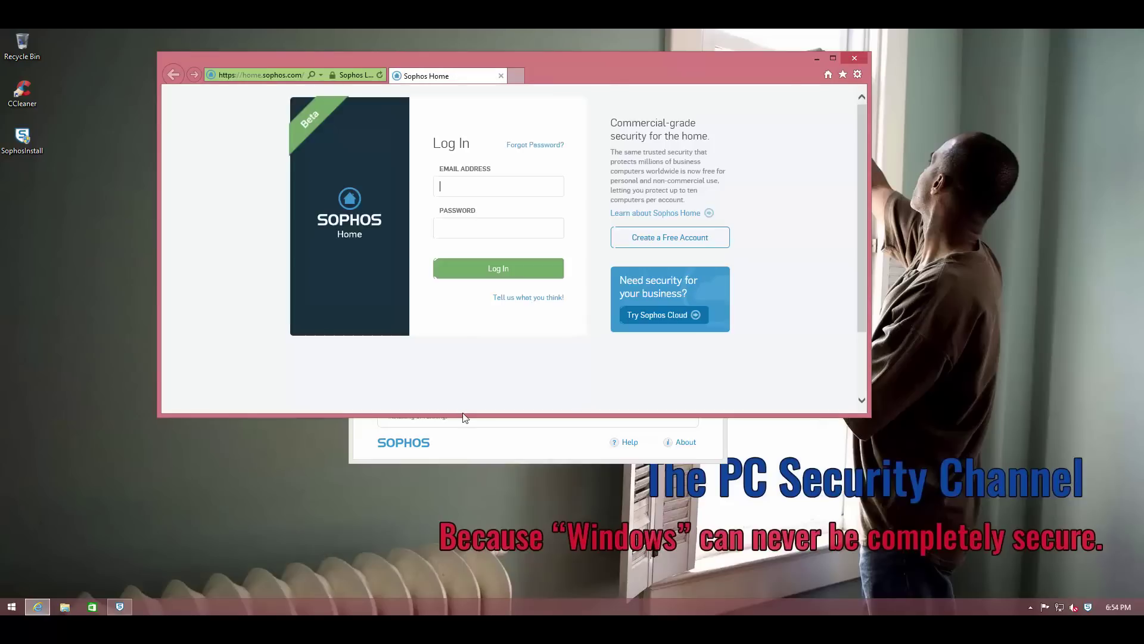
click(506, 188)
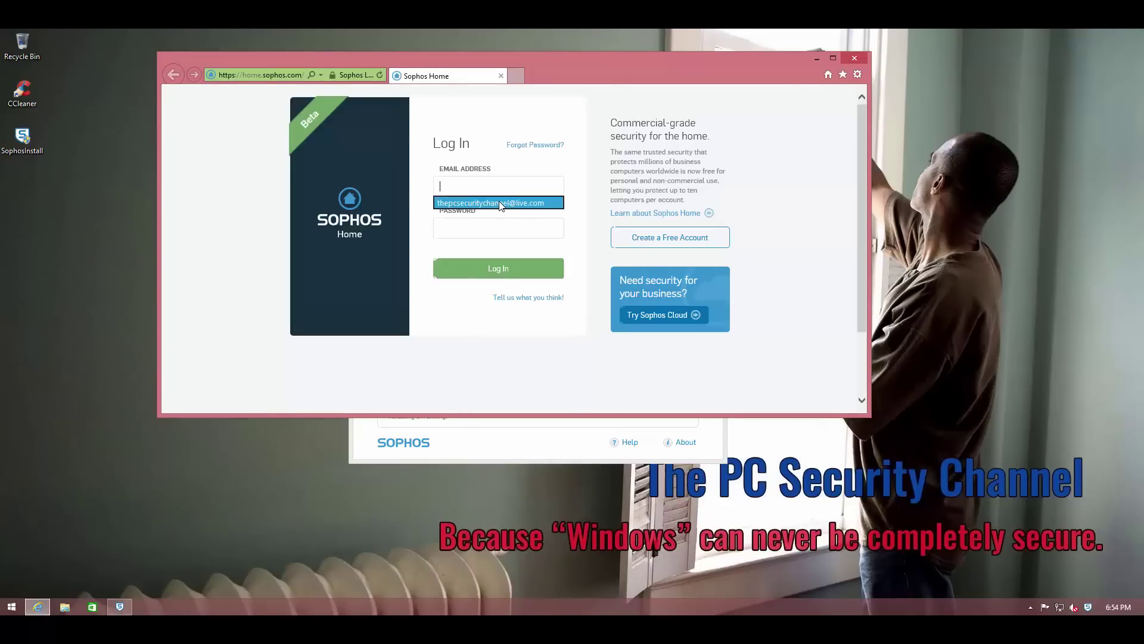
click(499, 204)
click(492, 268)
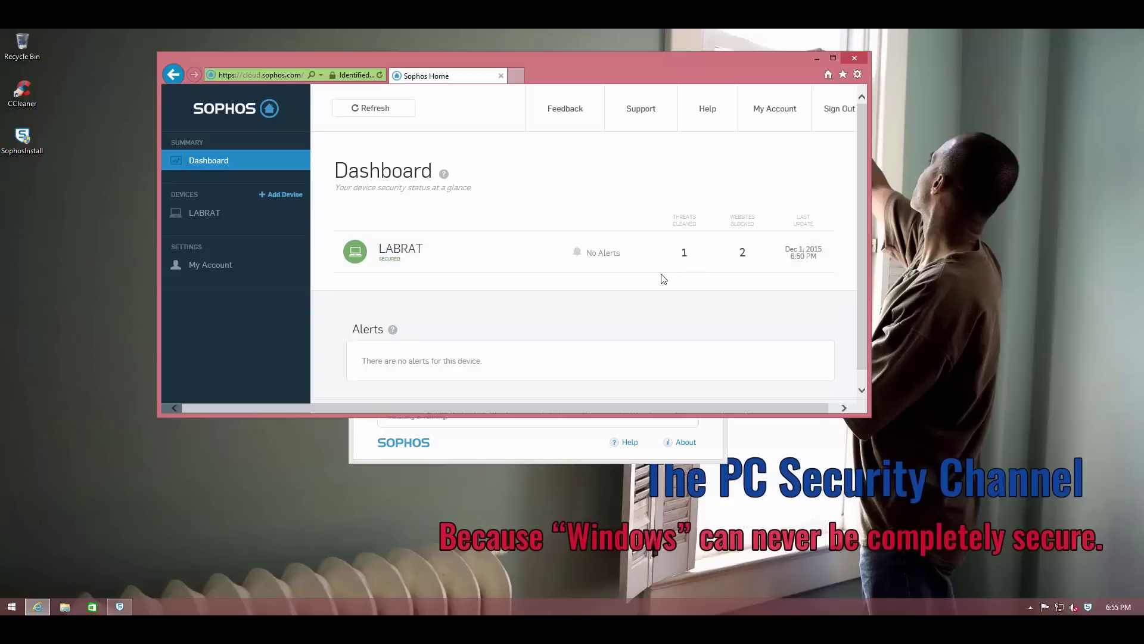
Open the LABRAT device and switch automatic virus protection and potentially unwanted application detection off and back on.
click(485, 258)
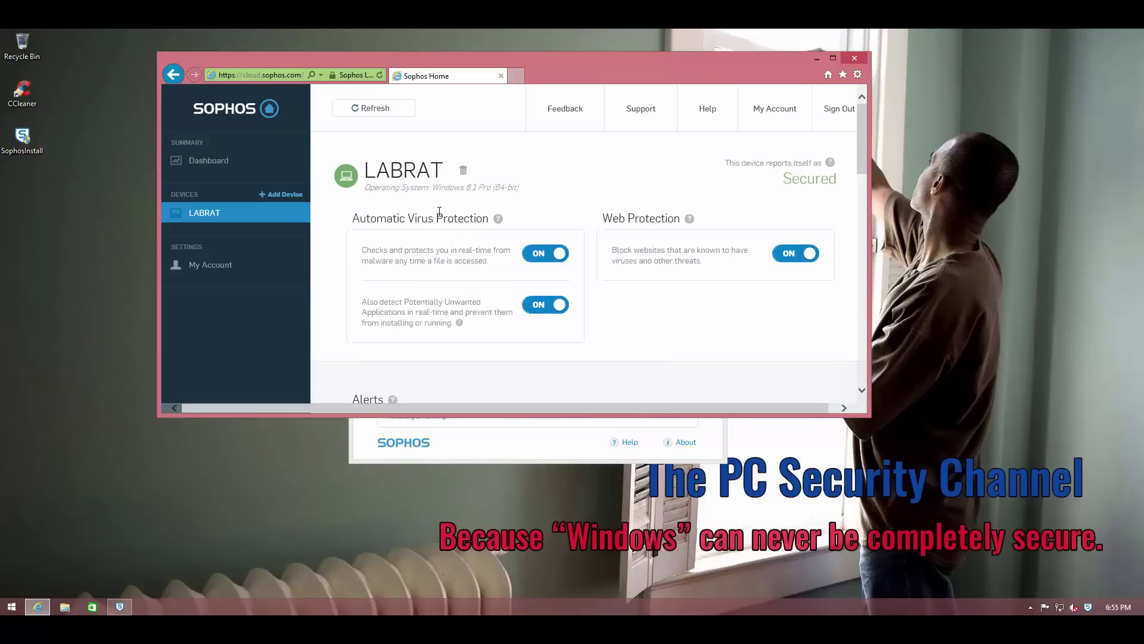
click(540, 260)
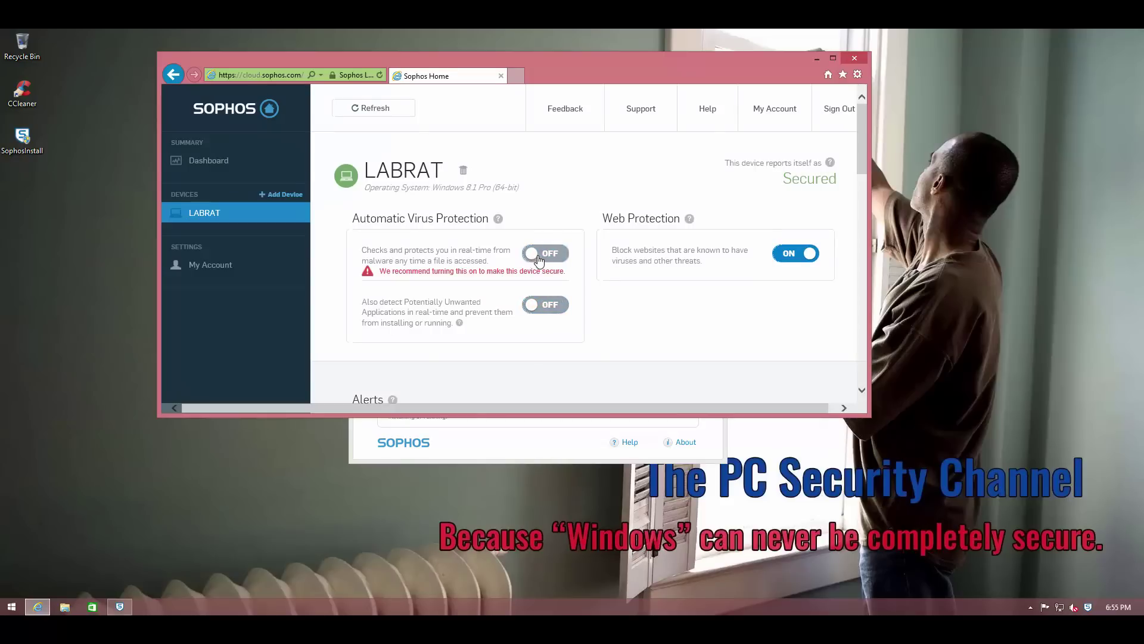
click(539, 260)
click(532, 315)
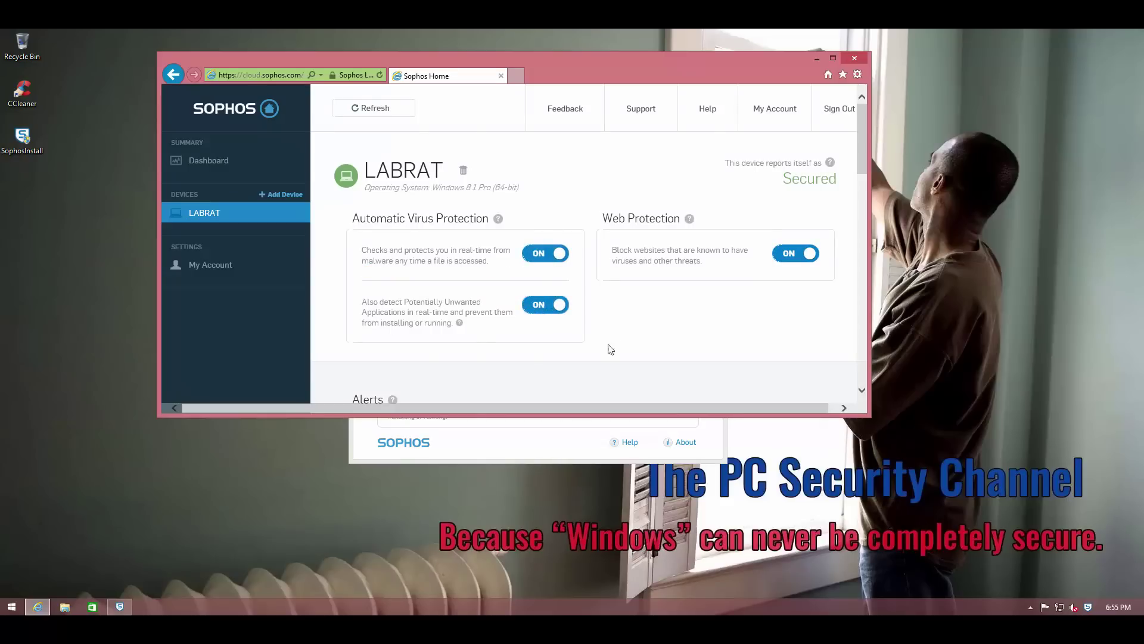
Close the browser window showing the dashboard login page and the Sophos Home window.
click(548, 444)
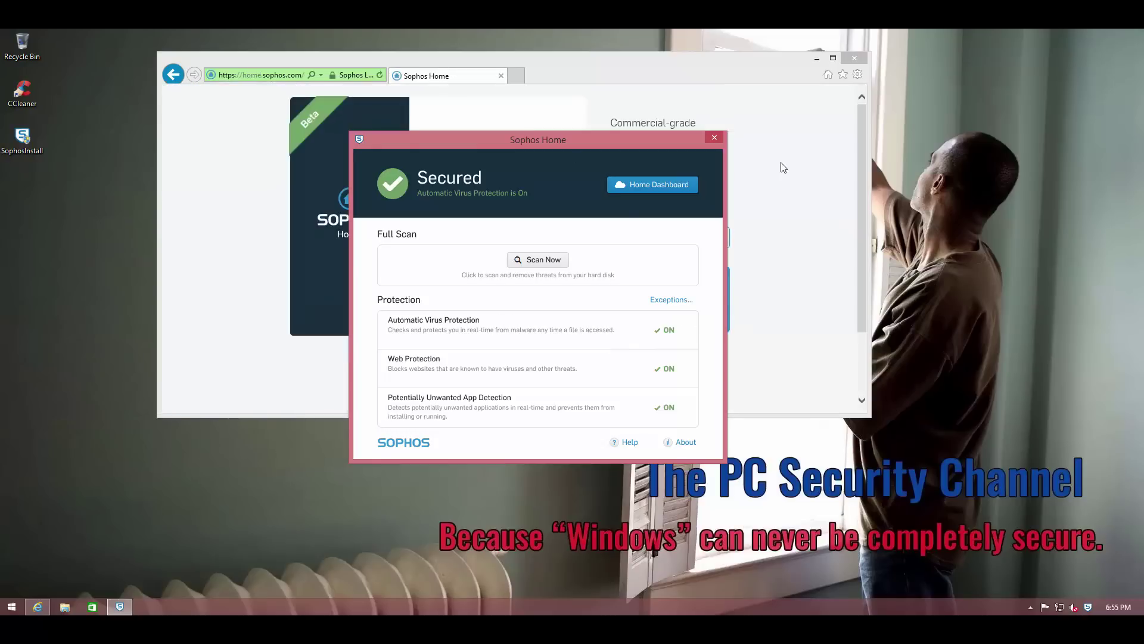
click(785, 333)
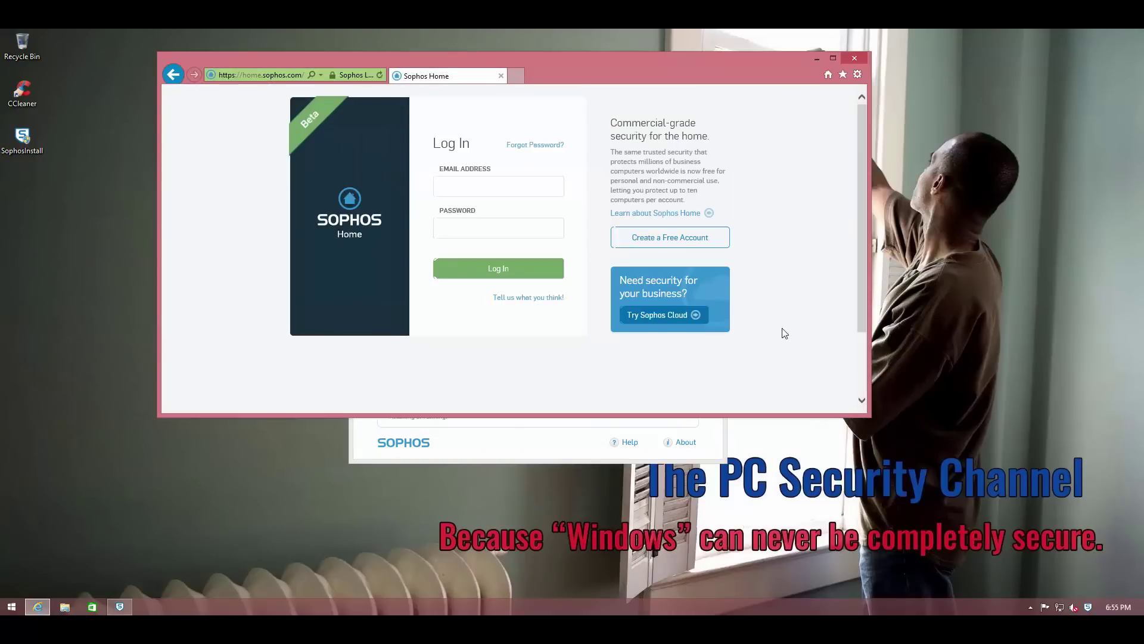
click(854, 57)
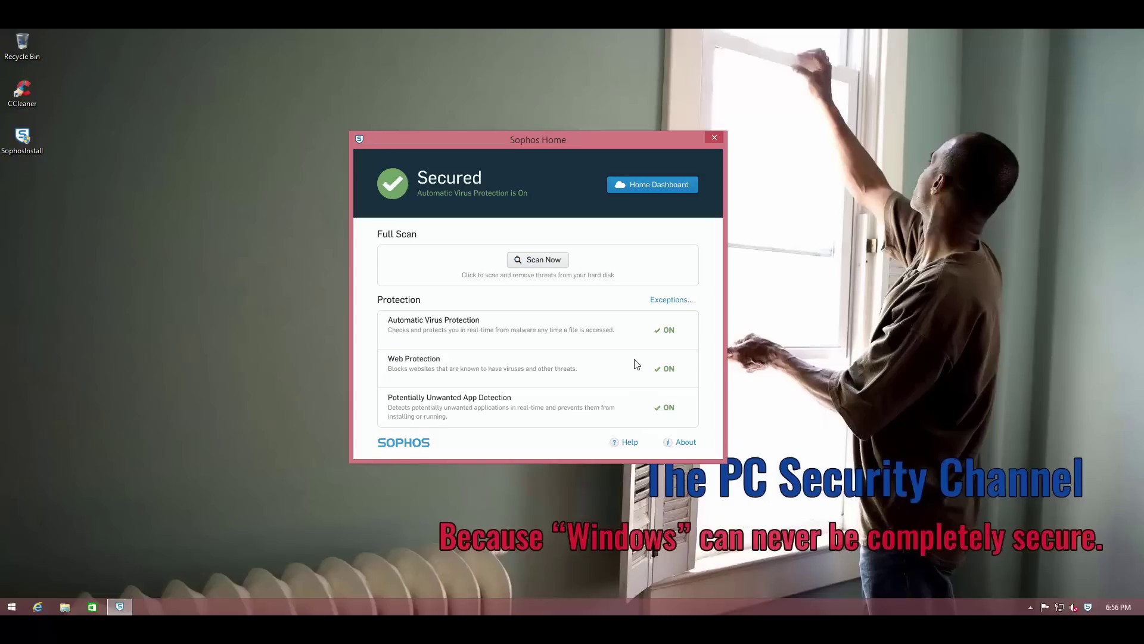
key(alt+F4)
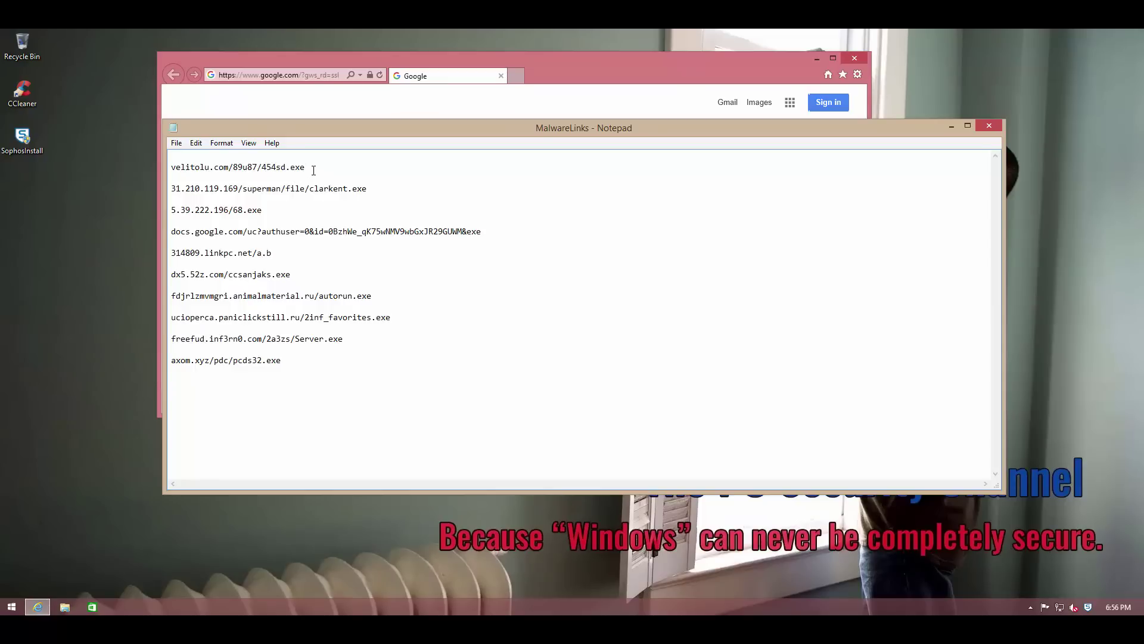
Copy velitolu.com/89u87/454sd.exe from the MalwareLinks note, open it in the browser and maximize the browser window.
drag(313, 171, 165, 173)
key(ctrl+c)
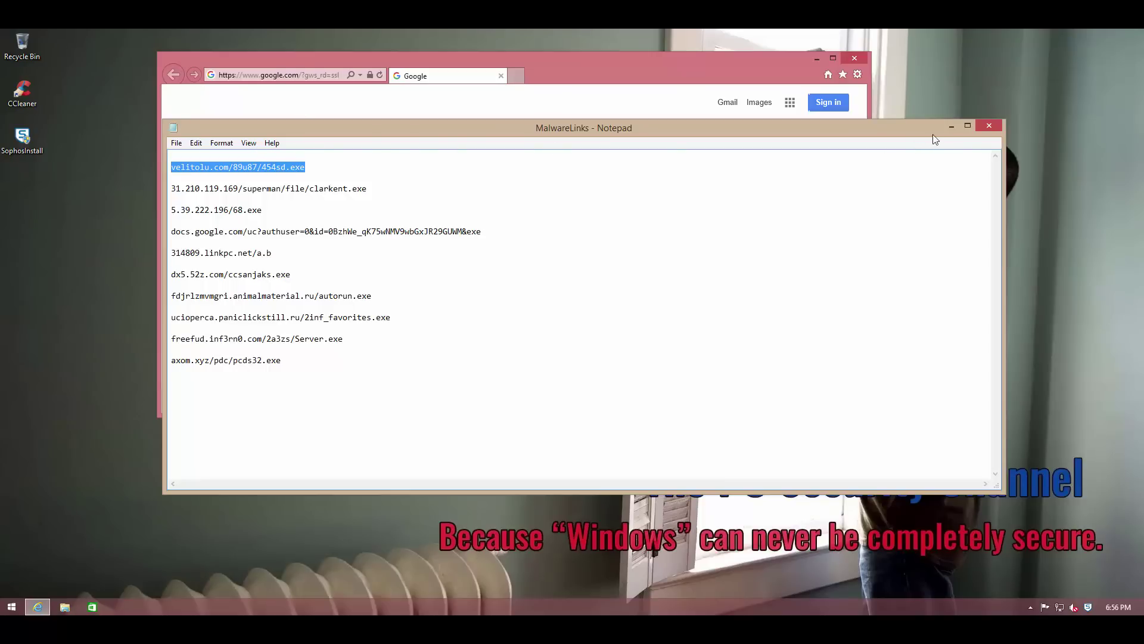
click(950, 125)
click(306, 72)
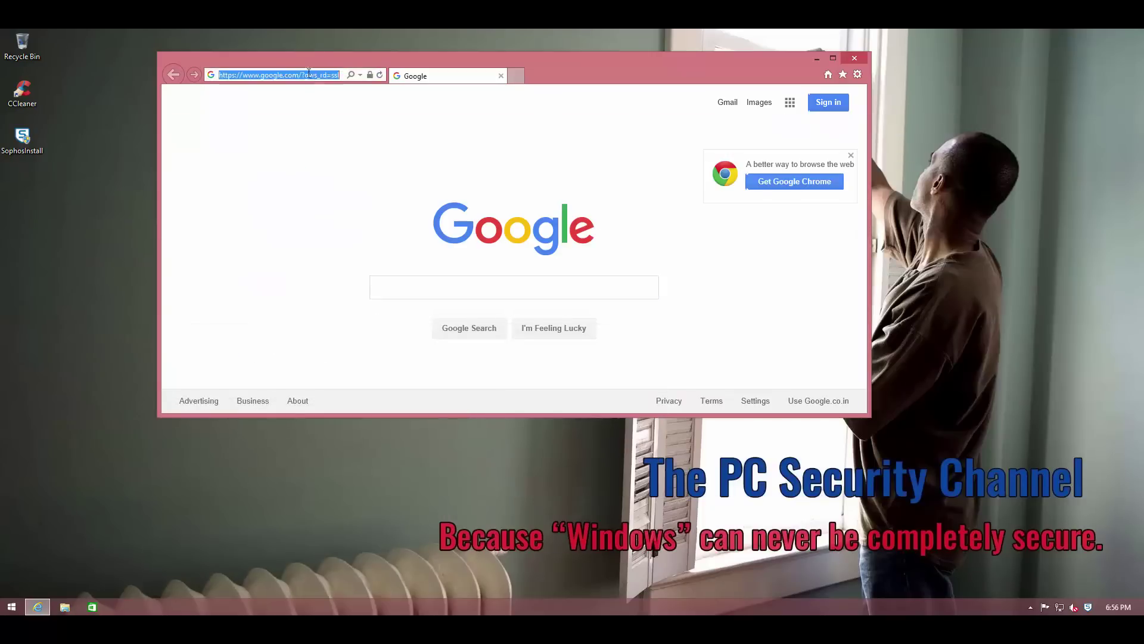
key(ctrl+v)
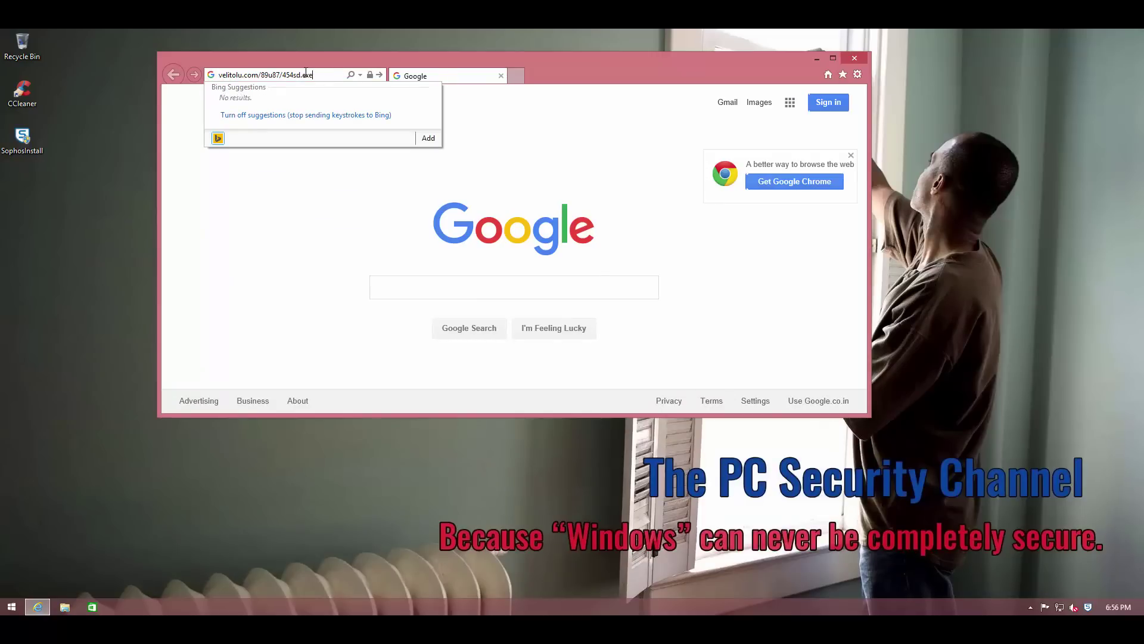
key(Return)
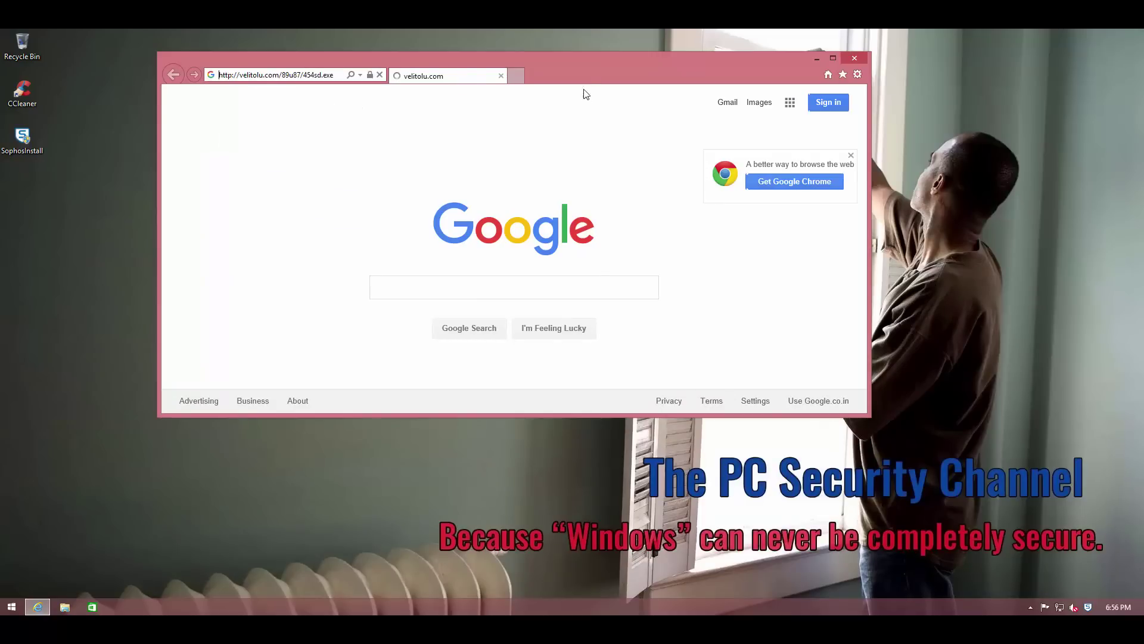
double_click(585, 73)
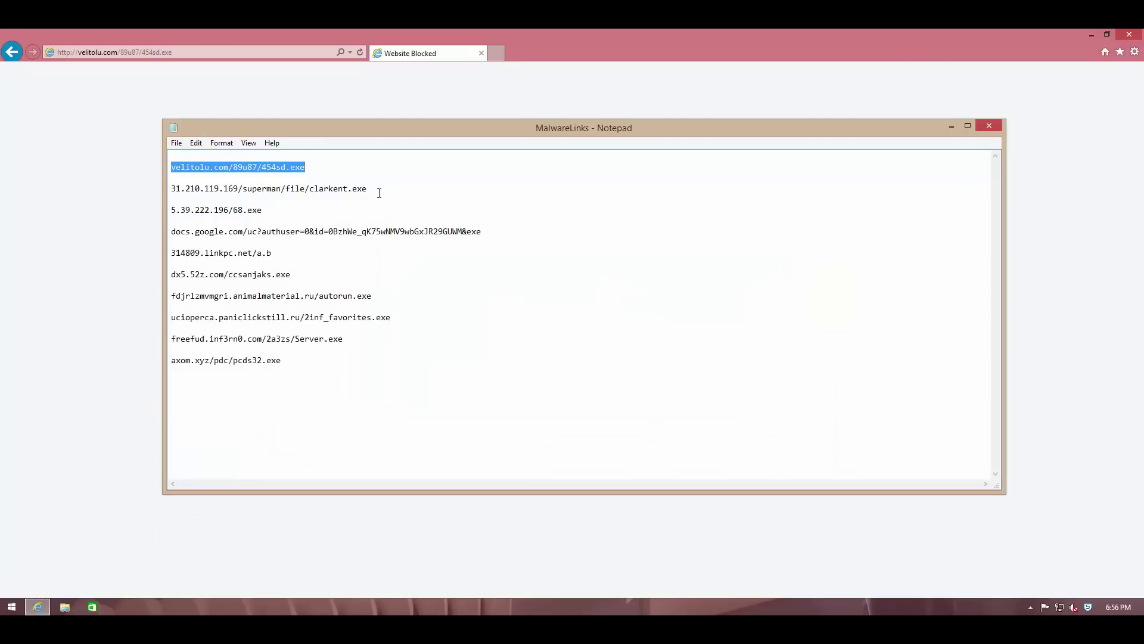
Open the MalwareLinks entries 31.210.119.169/superman/file/clarkent.exe and 5.39.222.196/68.exe in turn, each in a fresh browser tab.
drag(379, 193, 135, 176)
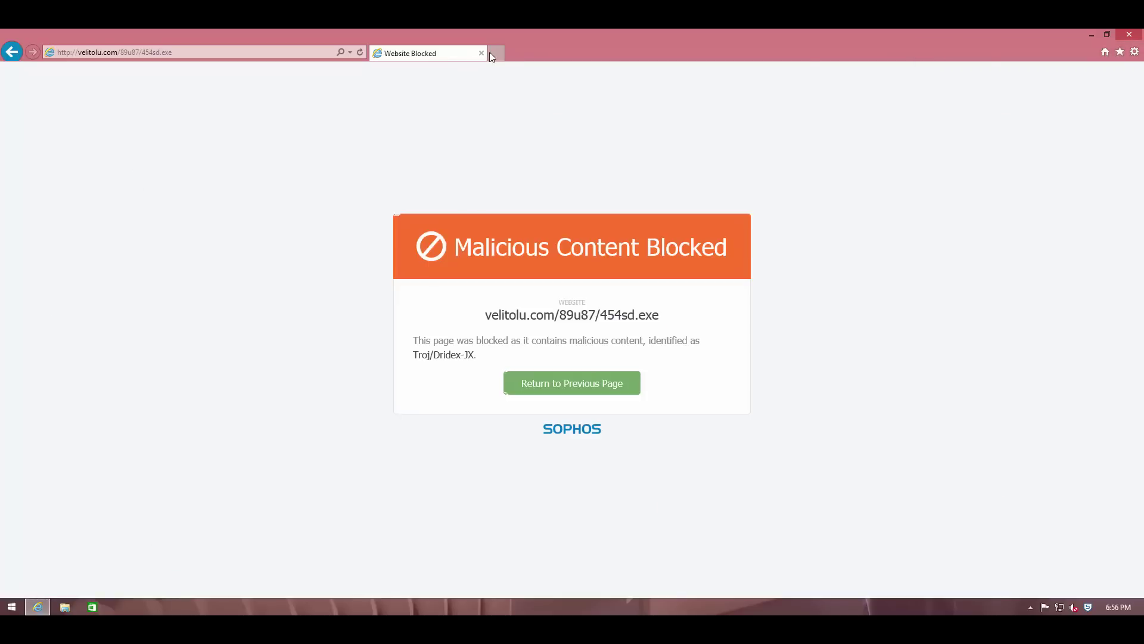
click(490, 52)
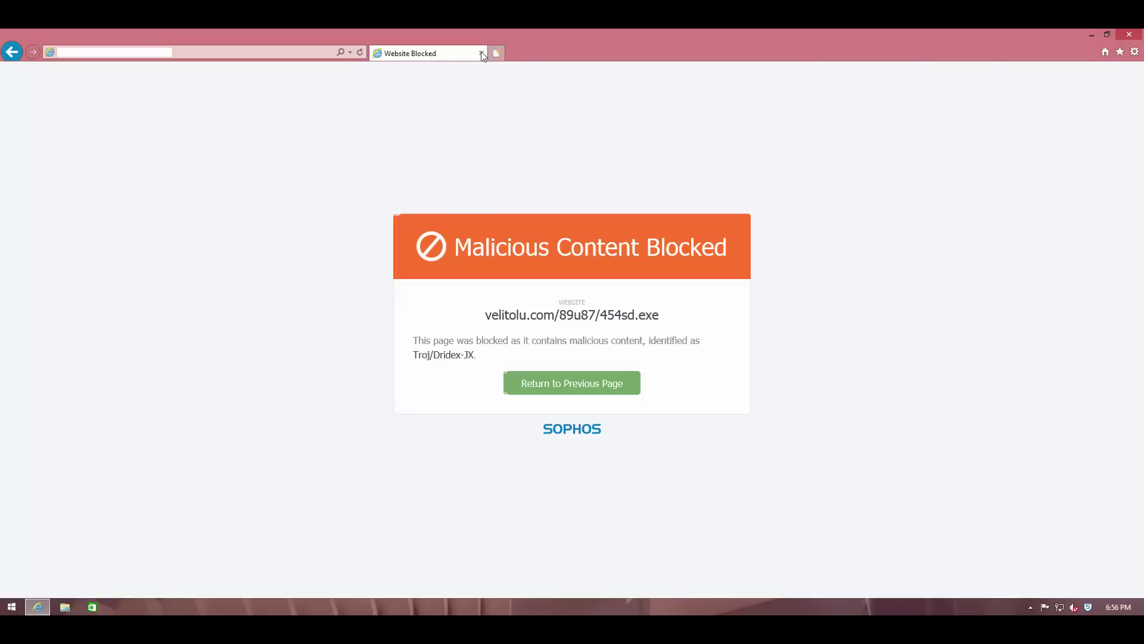
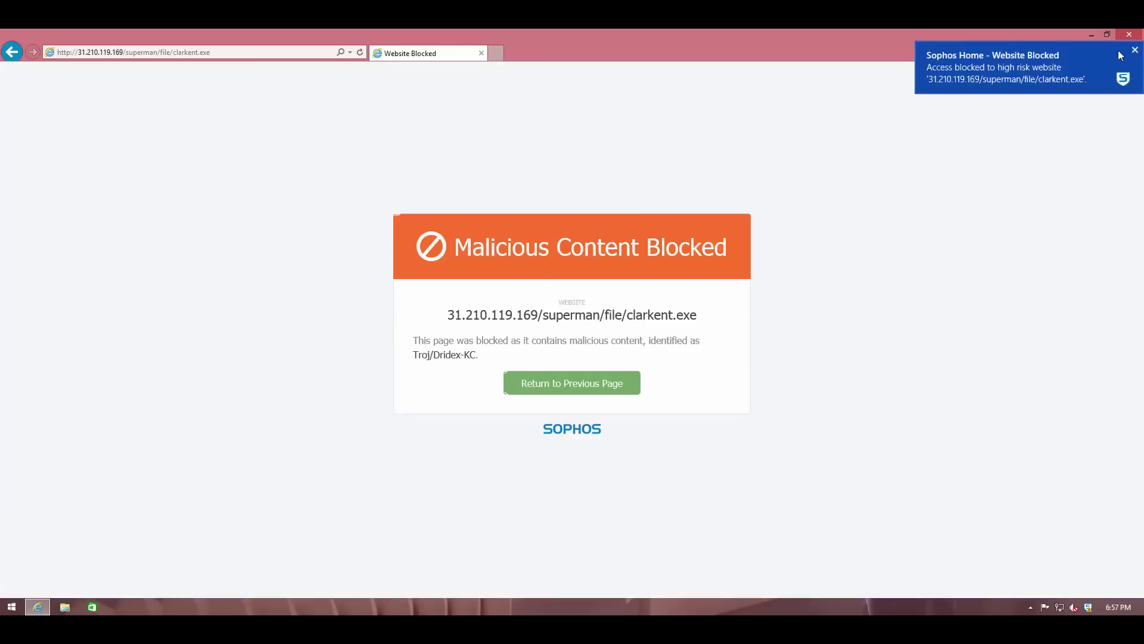
click(497, 53)
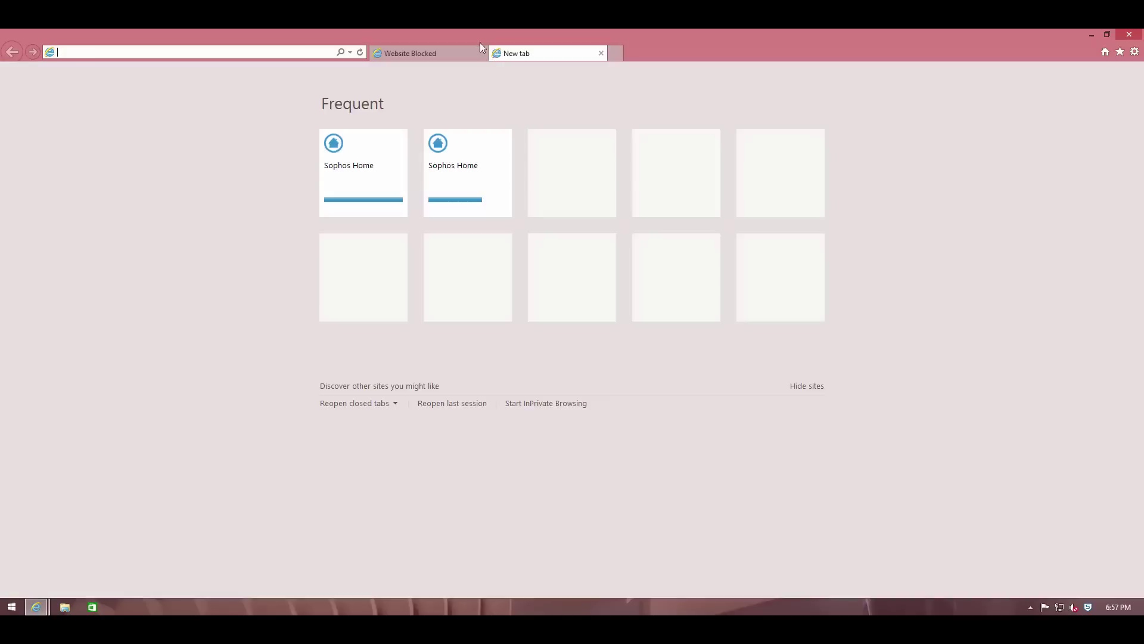
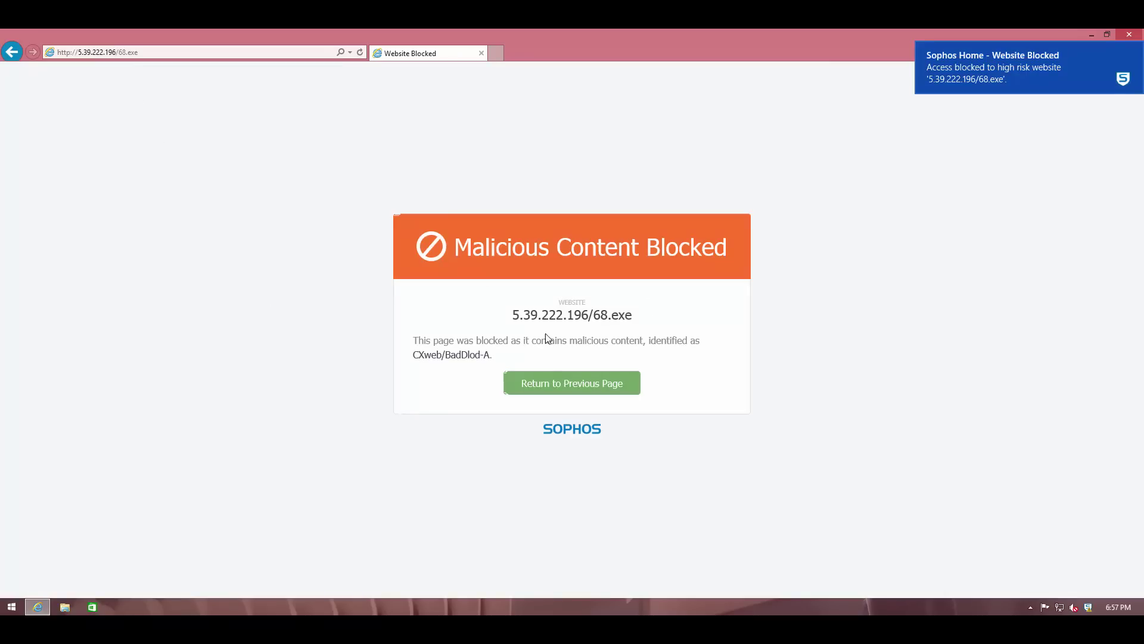
Replace the blocked page with a new tab and load the docs.google.com link copied from MalwareLinks.
click(496, 53)
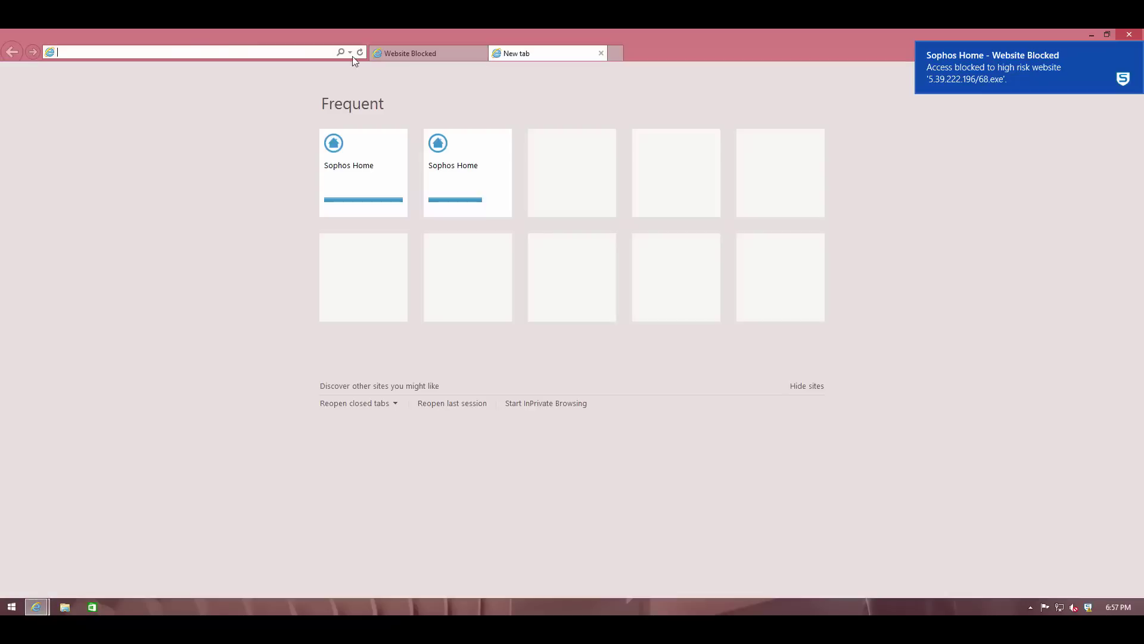
click(482, 52)
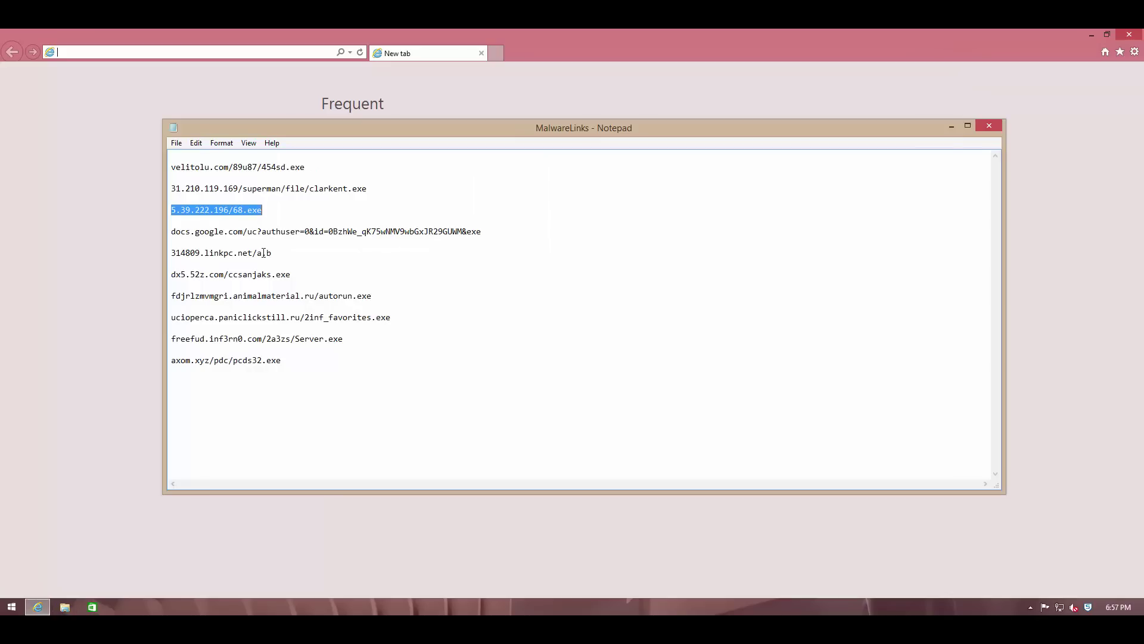
drag(493, 231, 157, 227)
key(ctrl+c)
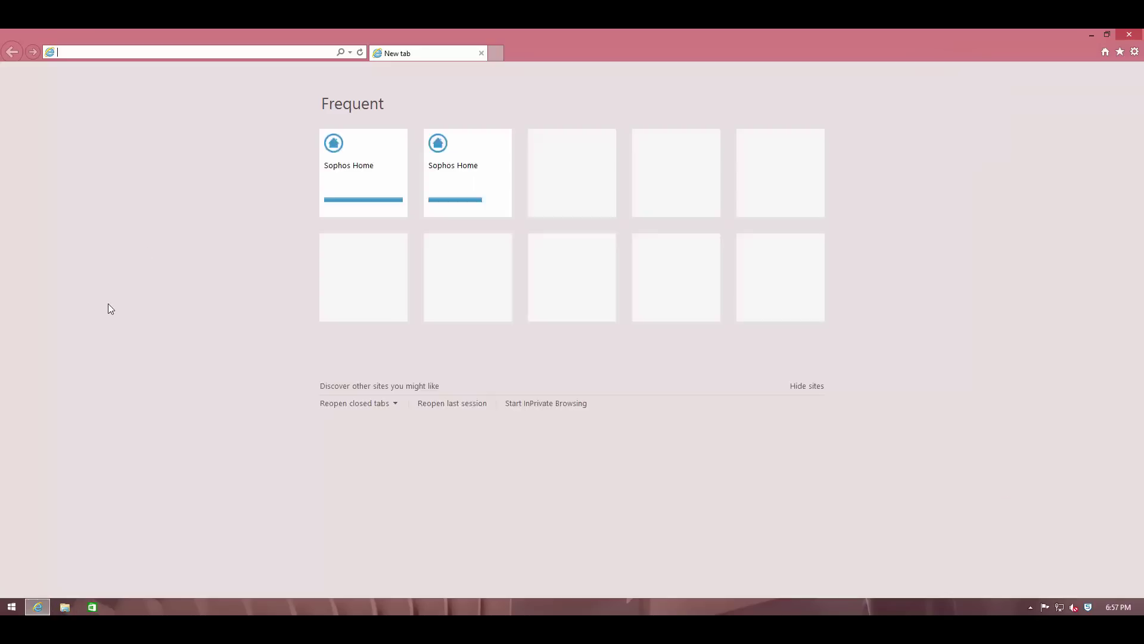
click(176, 51)
key(ctrl+v)
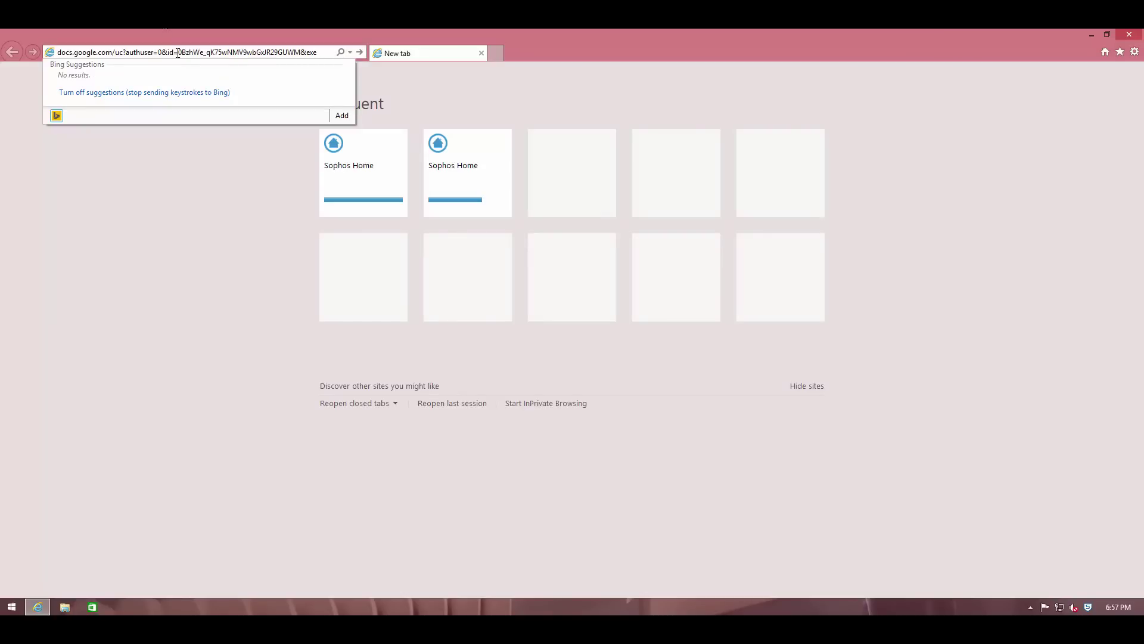
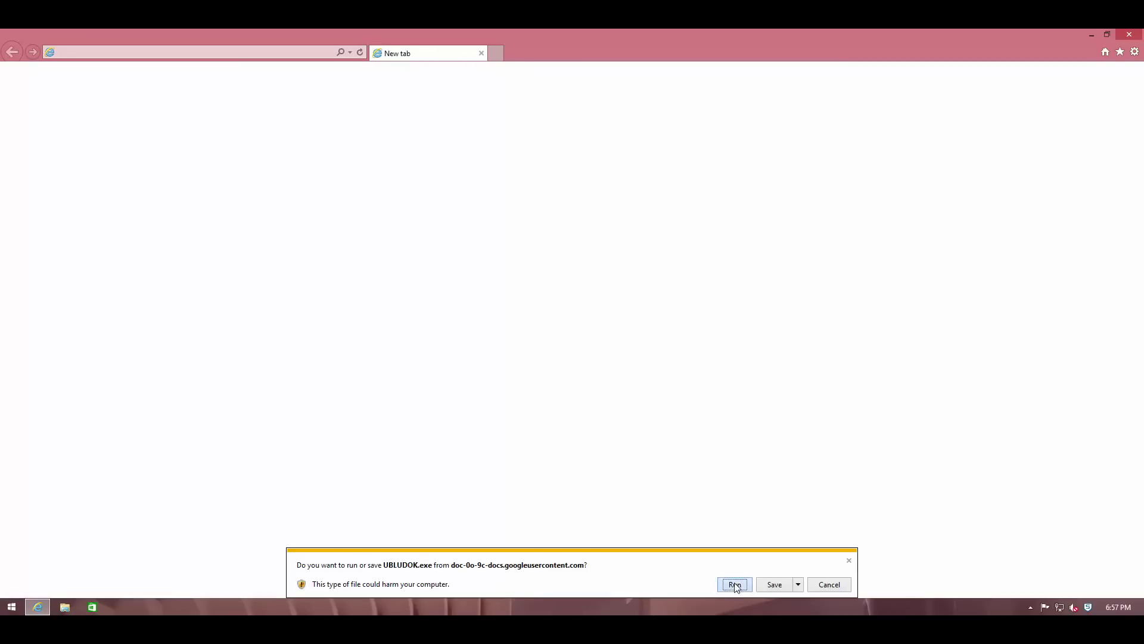
Run the UBLUDOK.exe download, and dismiss the threat alert and the download notification.
click(735, 584)
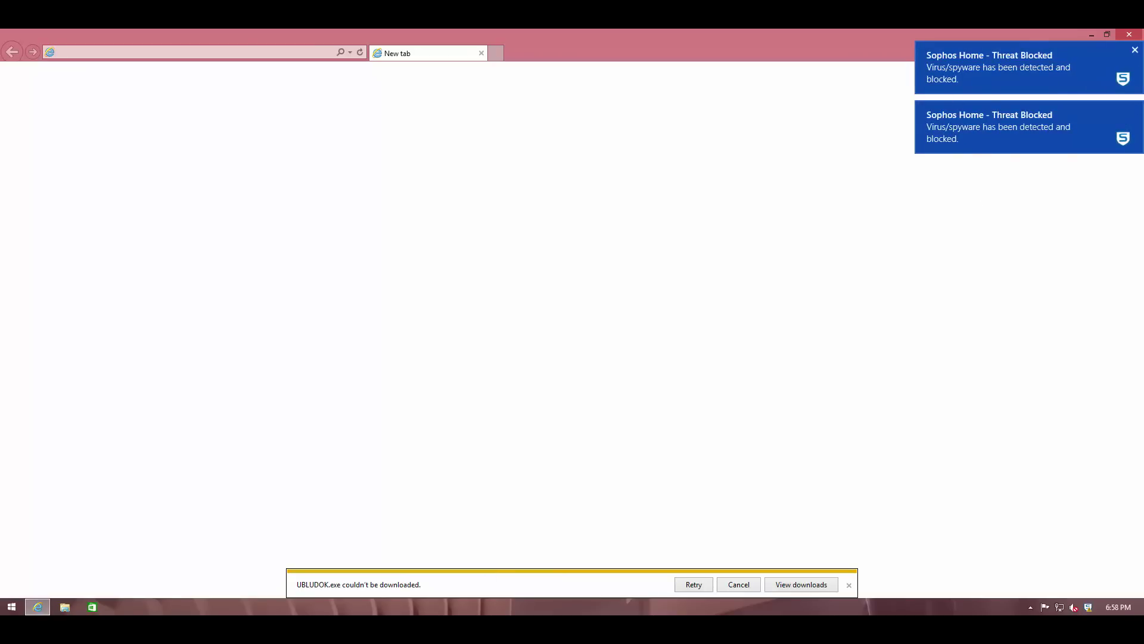
click(1134, 51)
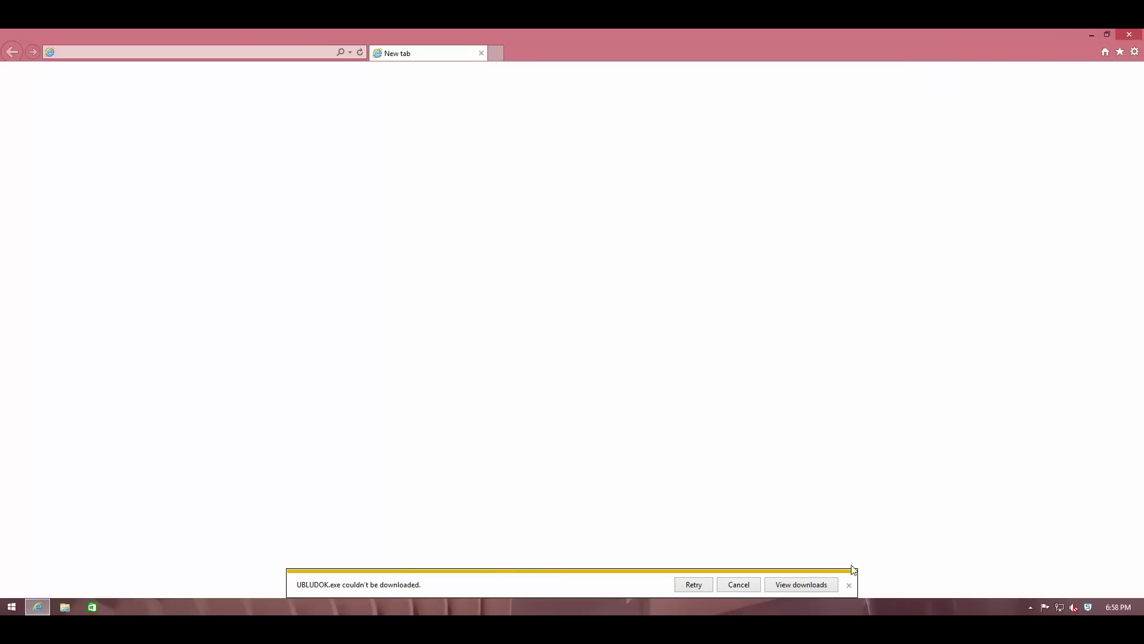
click(849, 585)
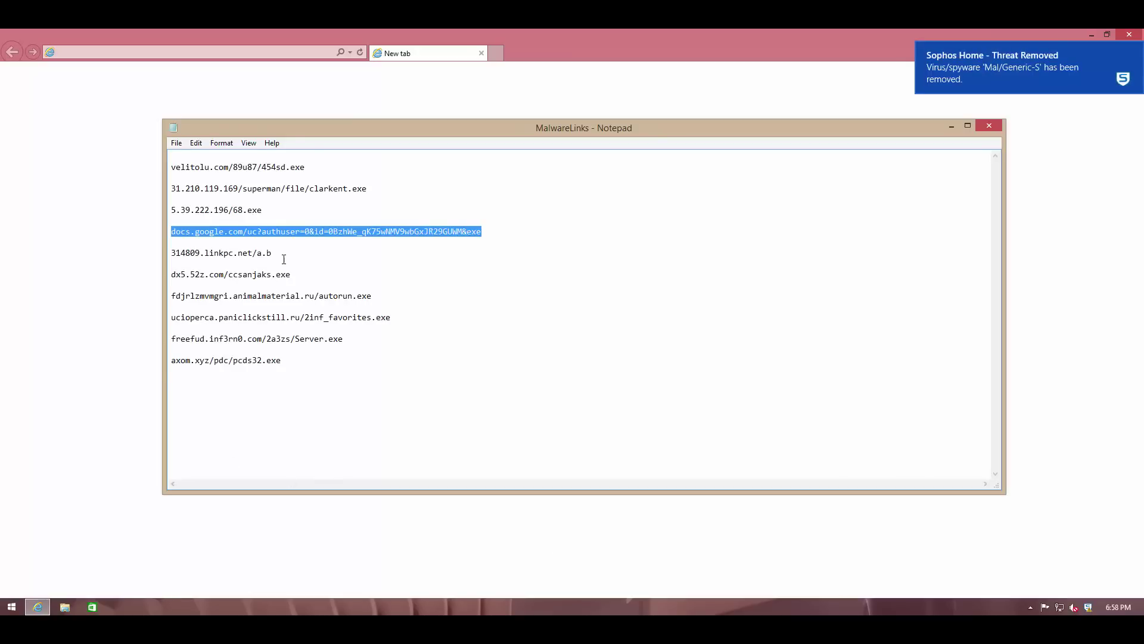
Open the MalwareLinks entries 314809.linkpc.net/a.b and dx5.52z.com/ccsanjaks.exe in turn in the browser.
drag(283, 257, 123, 253)
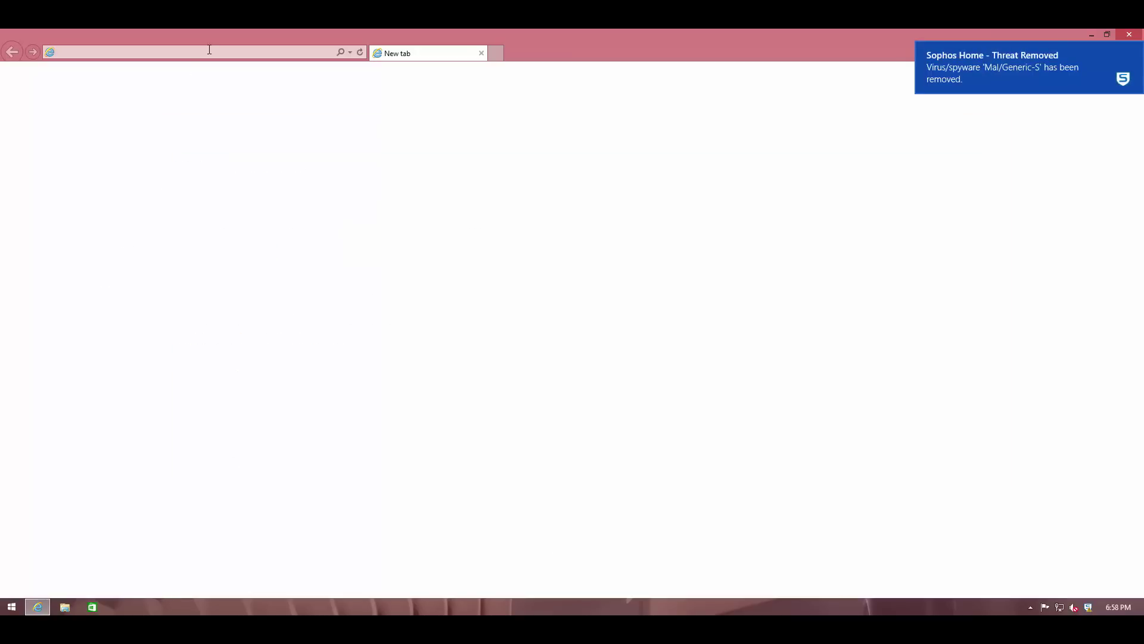
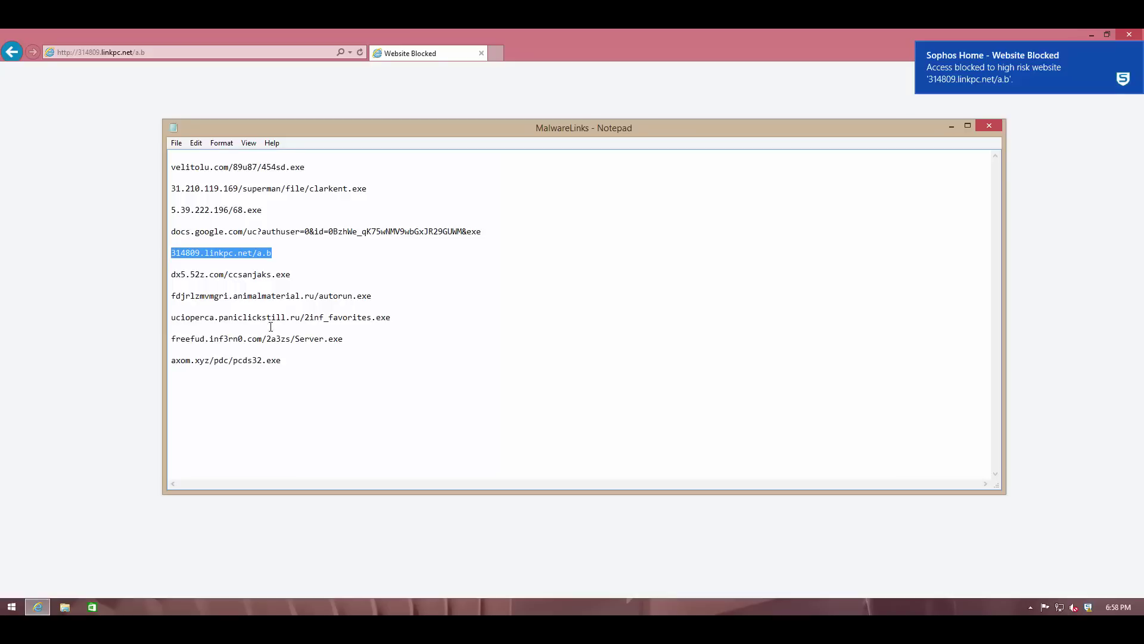
drag(301, 269, 182, 272)
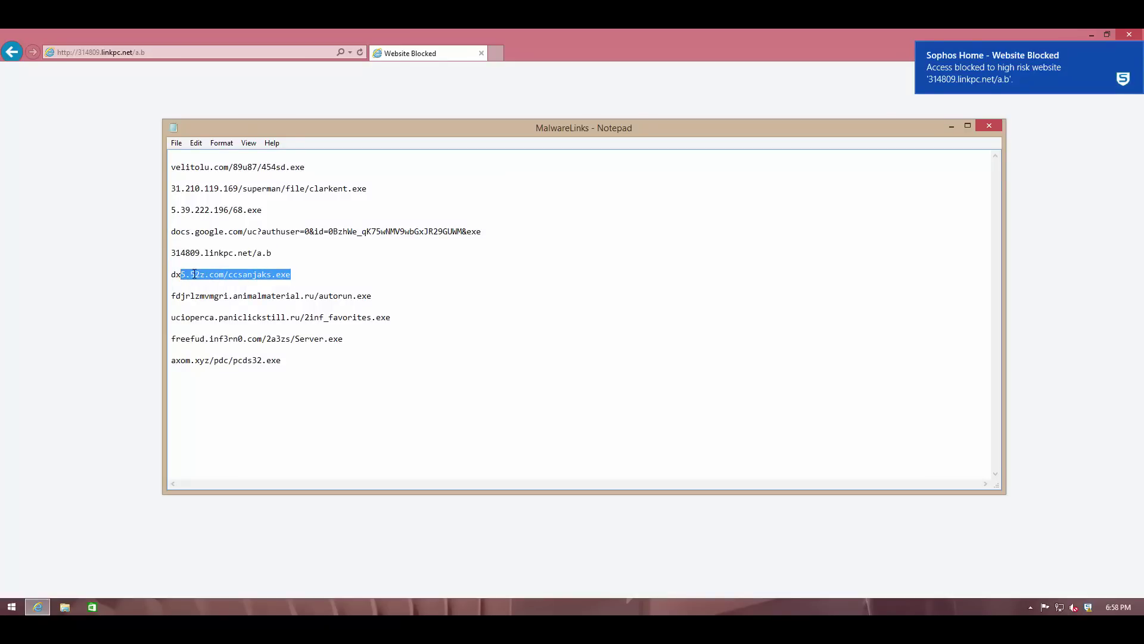
double_click(193, 273)
click(951, 125)
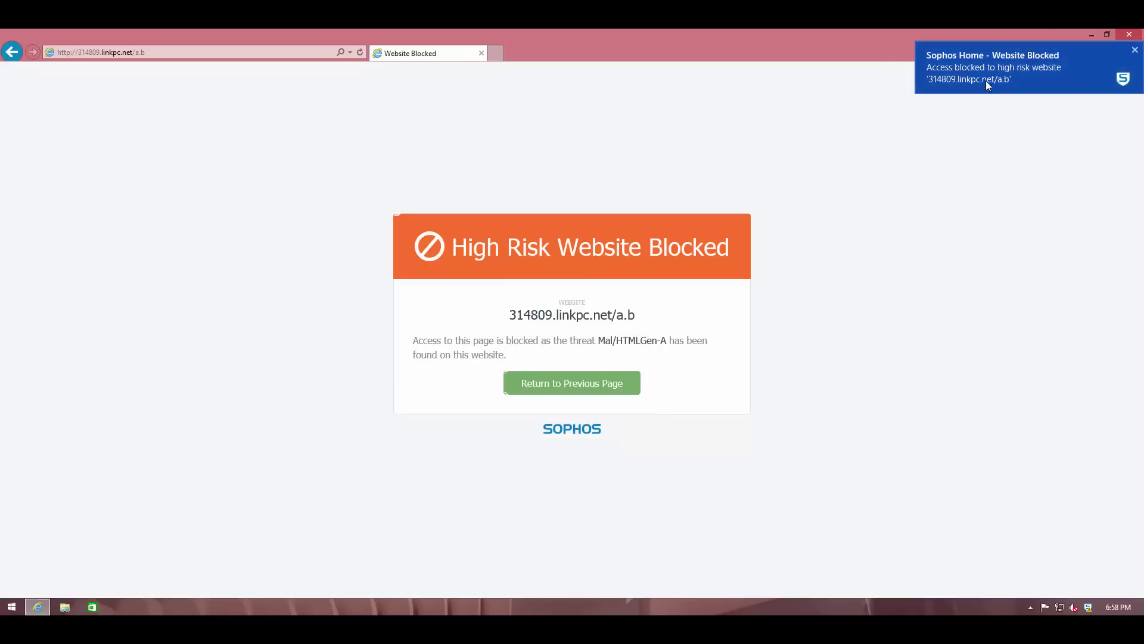
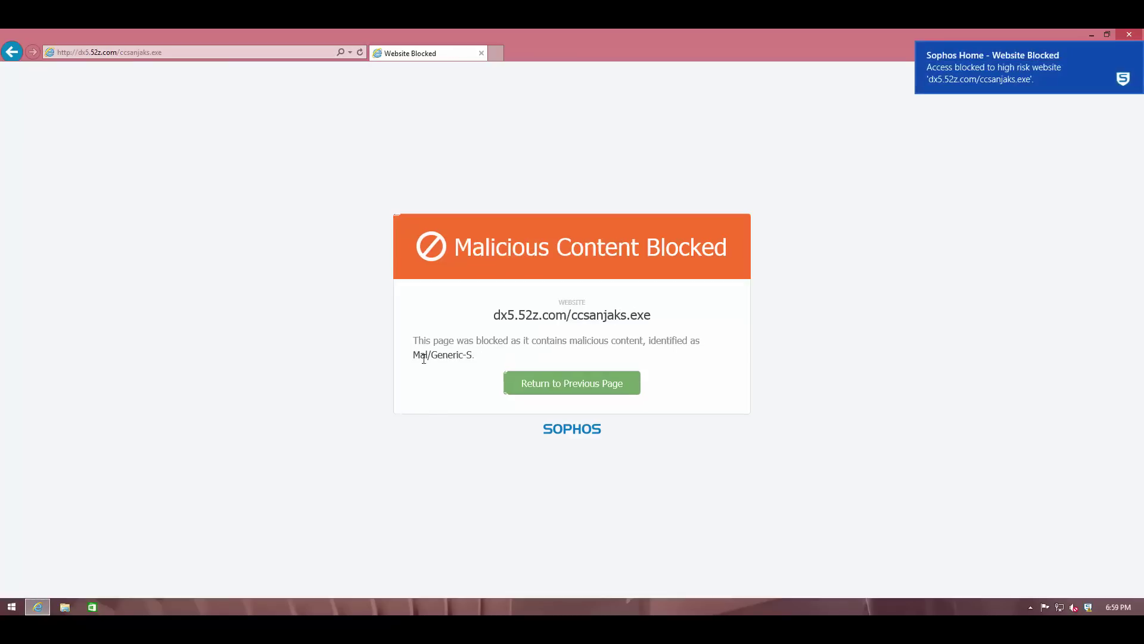
Replace the blocked page with a new tab and load fdjrlzmvmgri.animalmaterial.ru/autorun.exe.
click(498, 56)
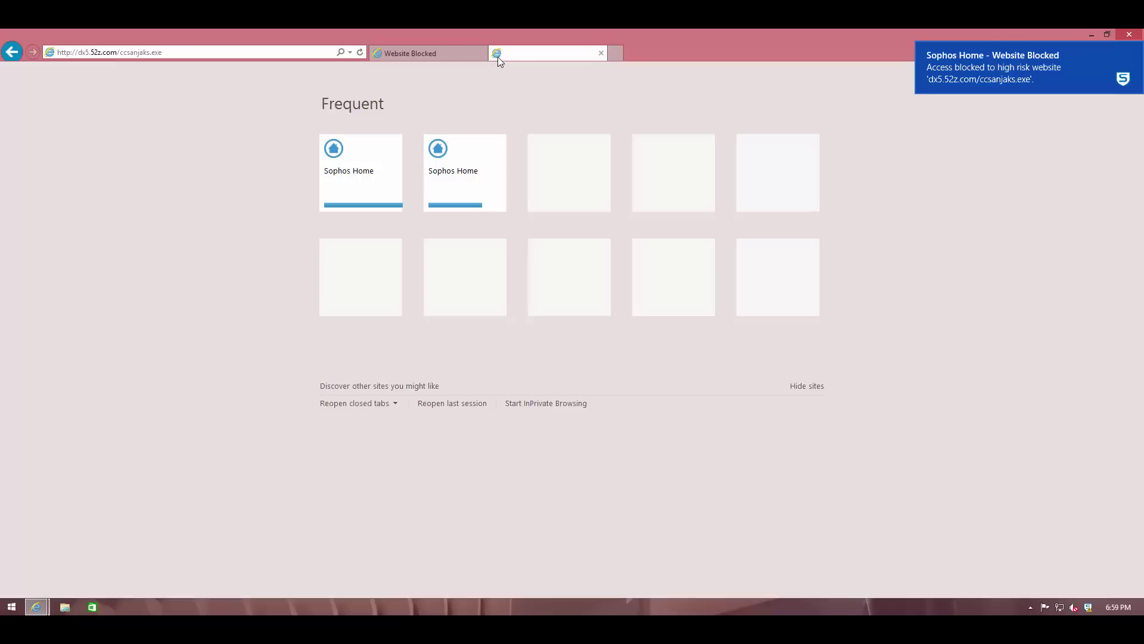
click(481, 54)
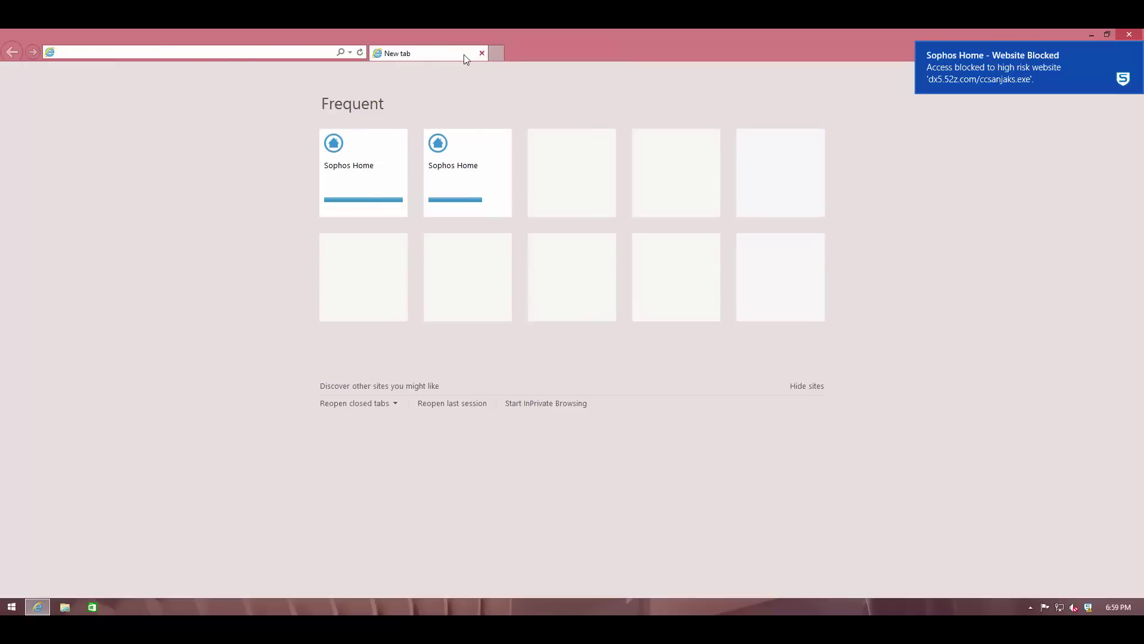
click(239, 55)
text(fdjrlzmvmgri.animalmaterial.ru/autorun.exe)
key(Return)
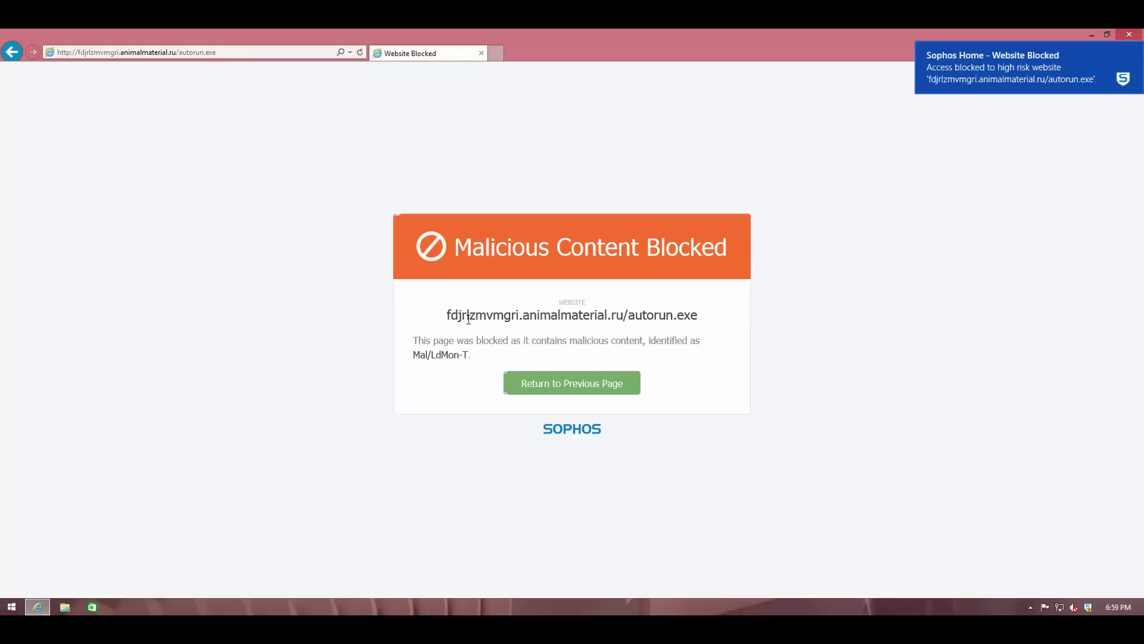
Highlight the autorun.exe file name in the website address on the blocked page.
drag(631, 314, 709, 314)
click(708, 314)
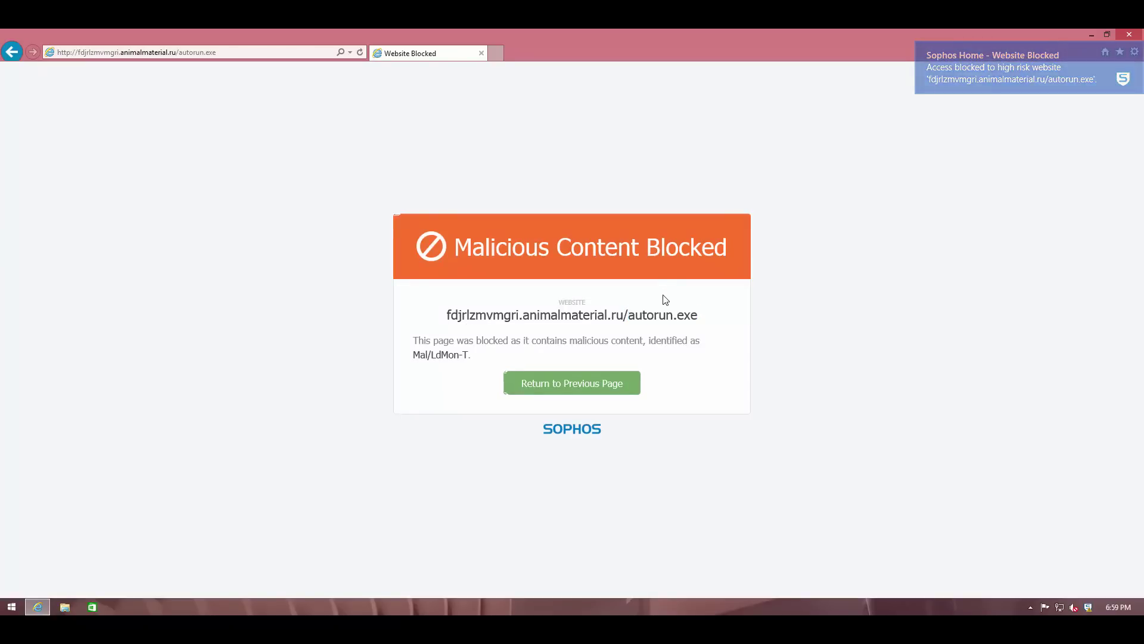
drag(628, 316, 704, 314)
click(704, 314)
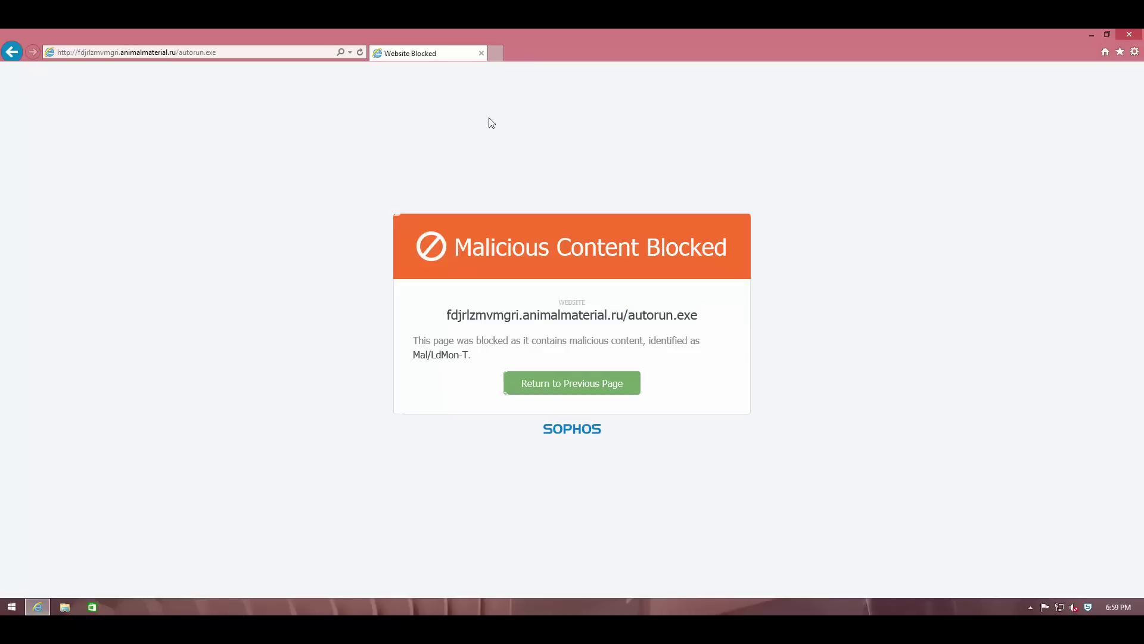
Load ucioperca.paniclickstill.ru/2inf_favorites.exe in a fresh tab and copy freefud.inf3rn0.com/2a3zs/Server.exe from MalwareLinks.
click(494, 53)
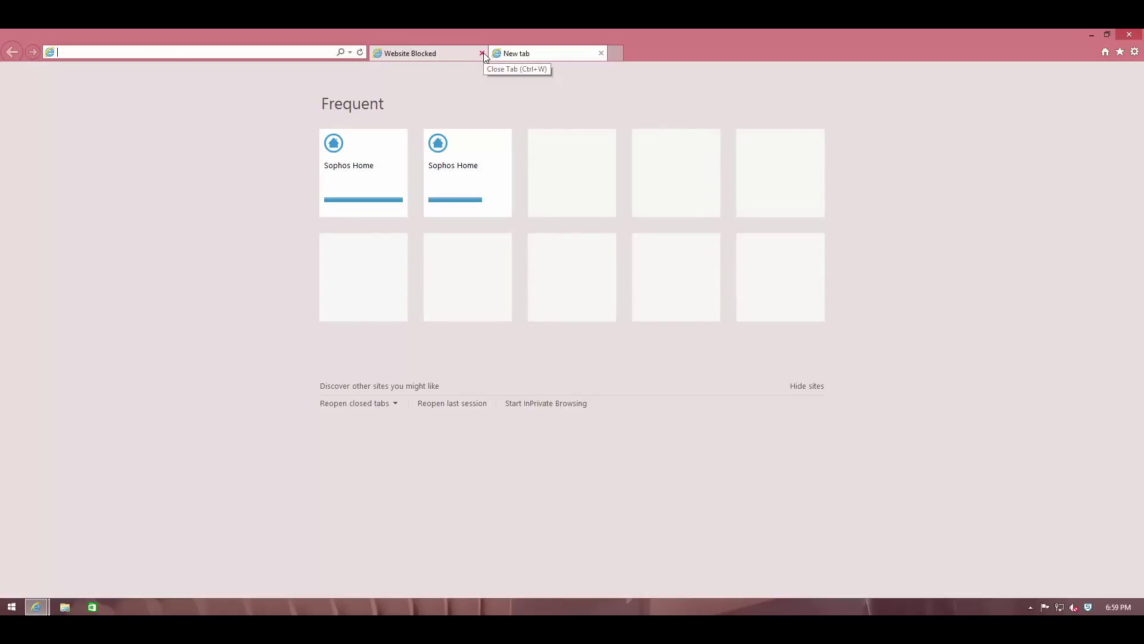
click(482, 53)
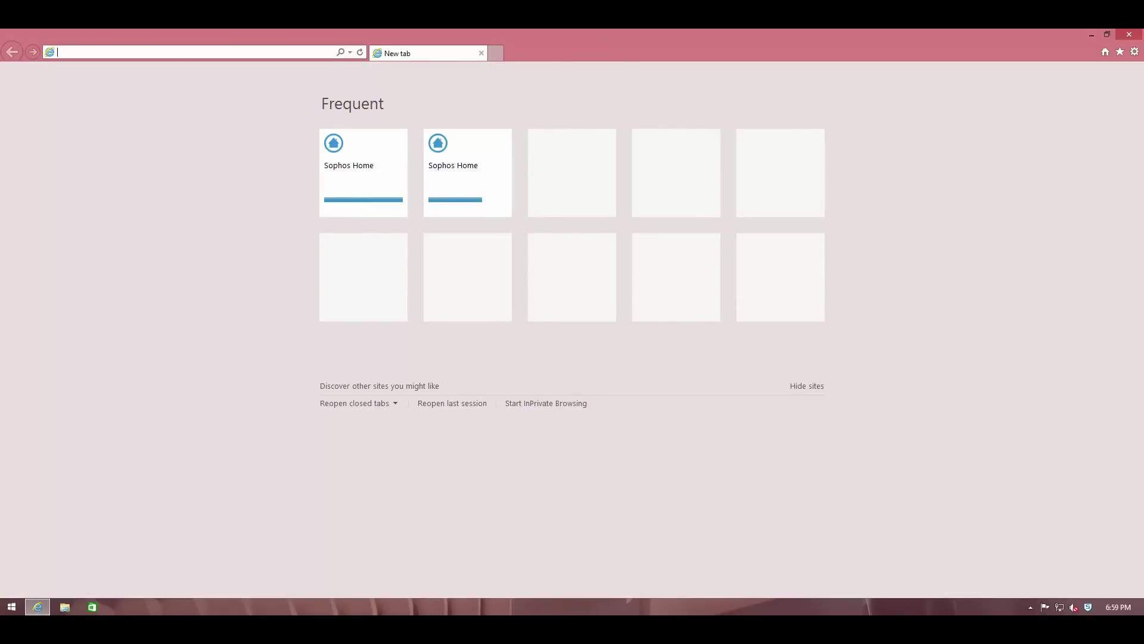
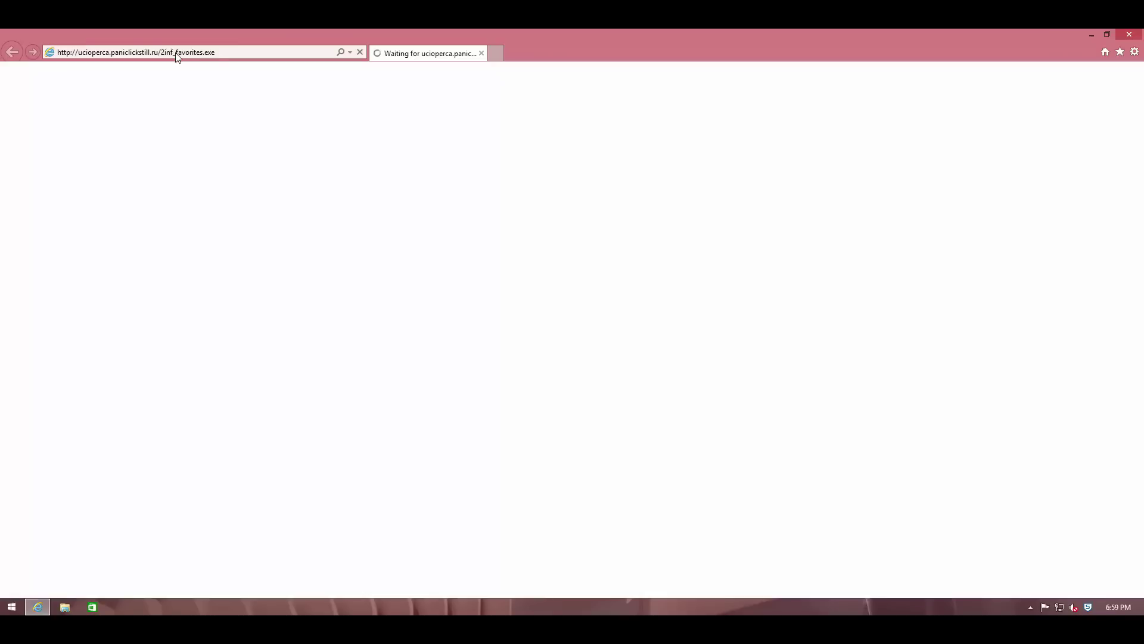
key(alt+Tab)
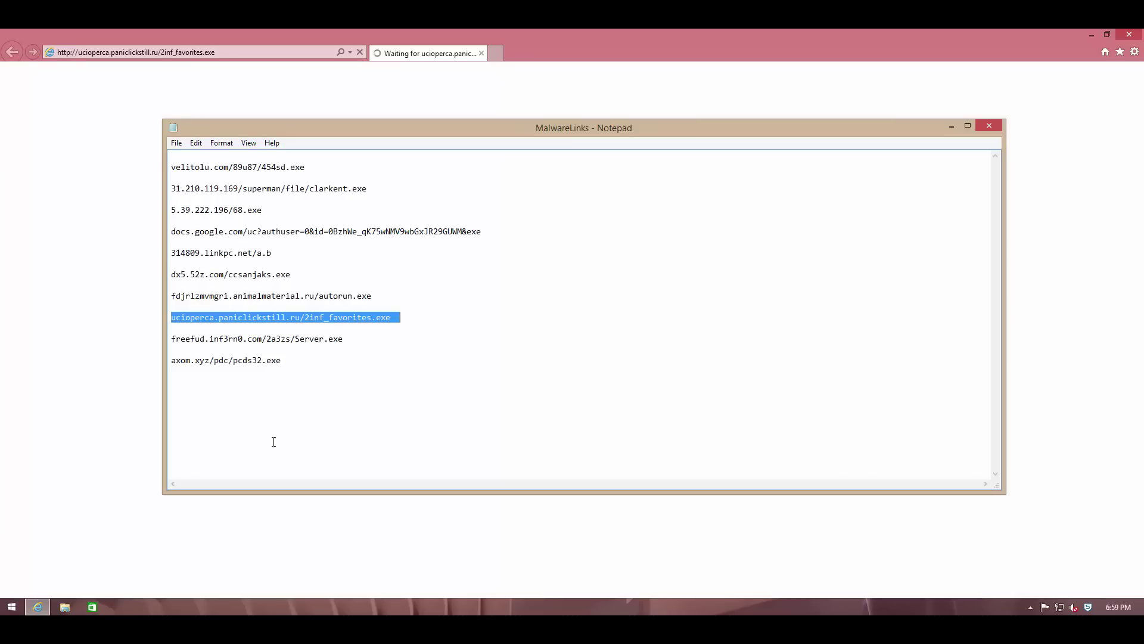
drag(366, 343, 119, 324)
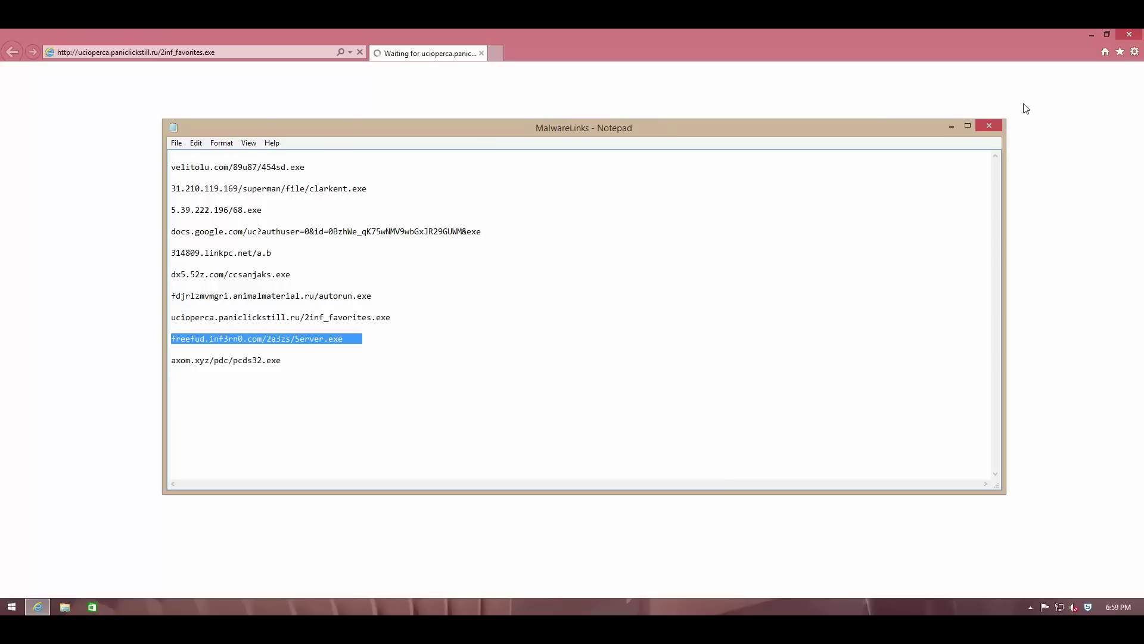
click(952, 127)
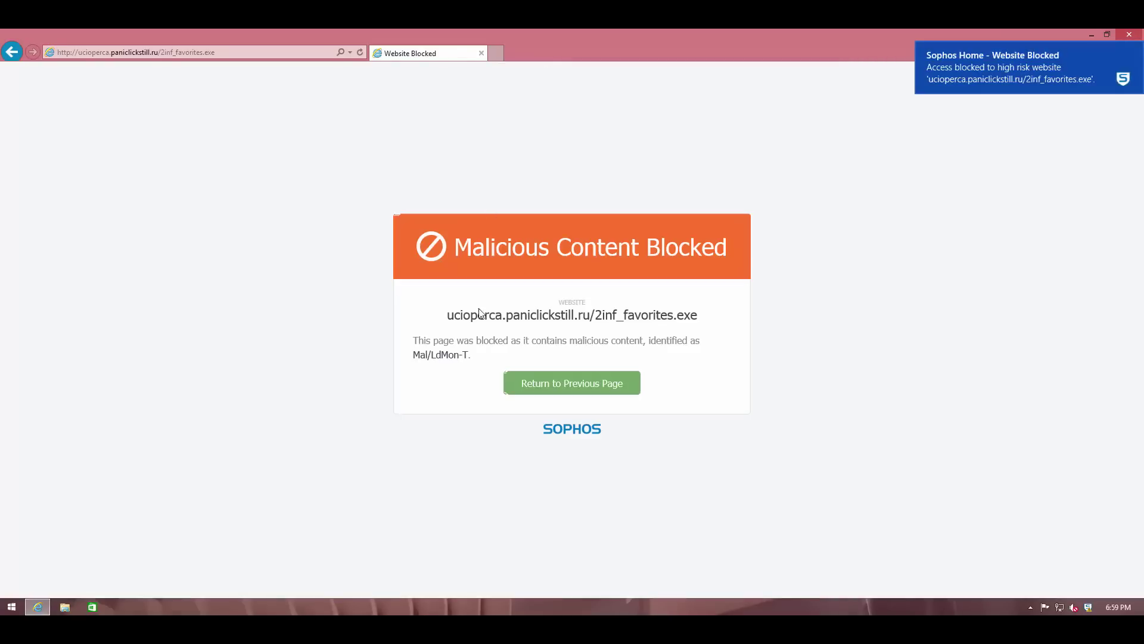
Open the MalwareLinks entries freefud.inf3rn0.com/2a3zs/Server.exe and axom.xyz/pdc/pcds32.exe in turn, each in a fresh browser tab.
click(490, 54)
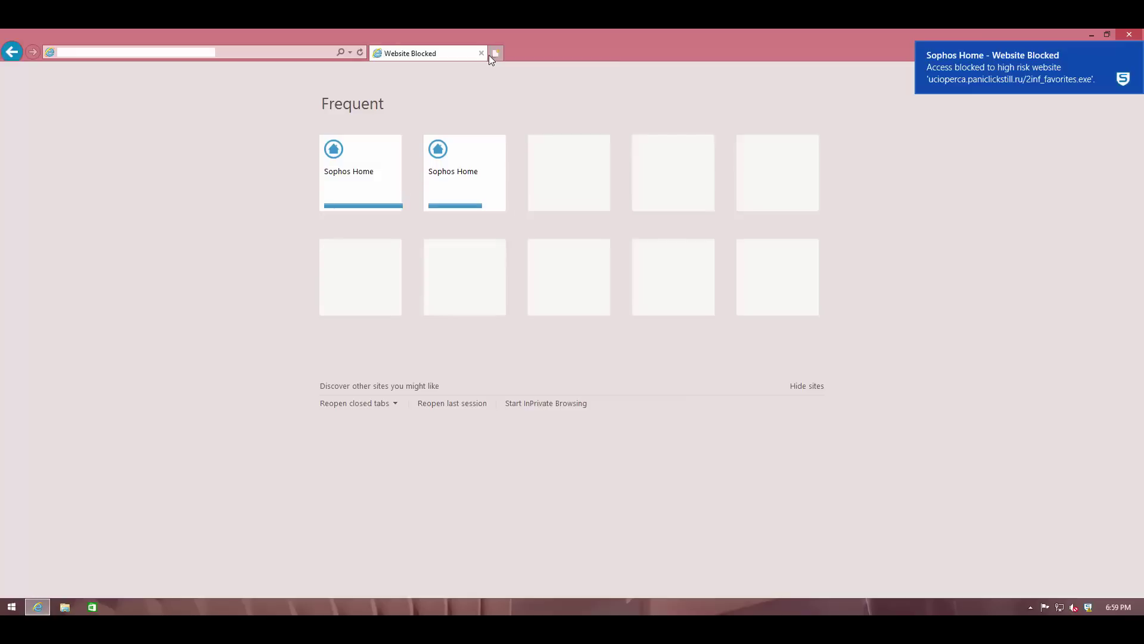
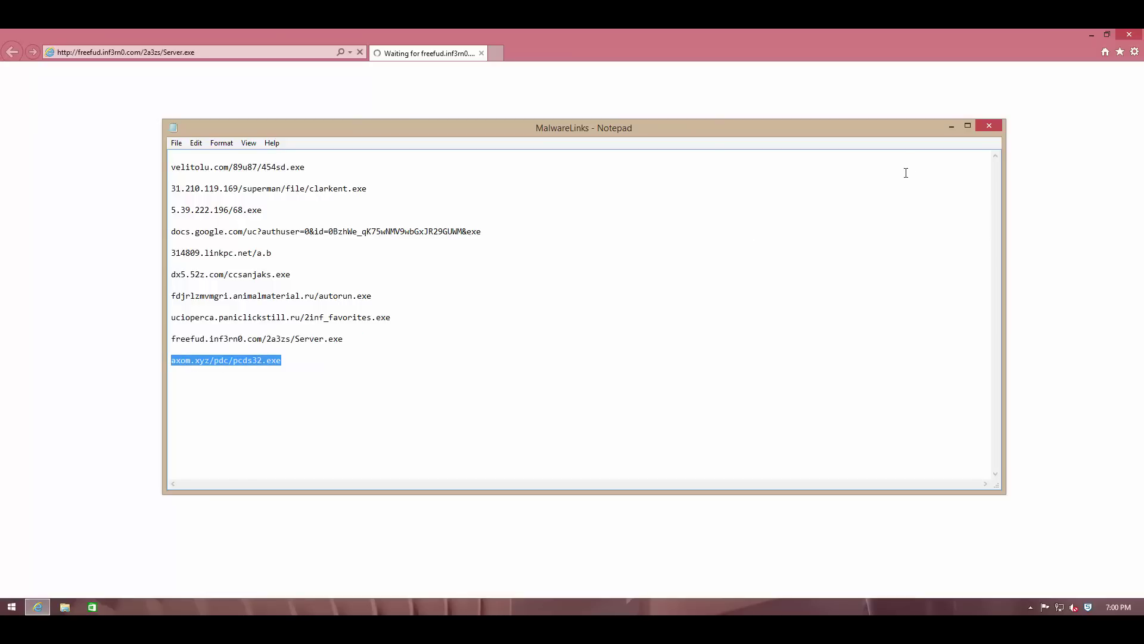
click(954, 126)
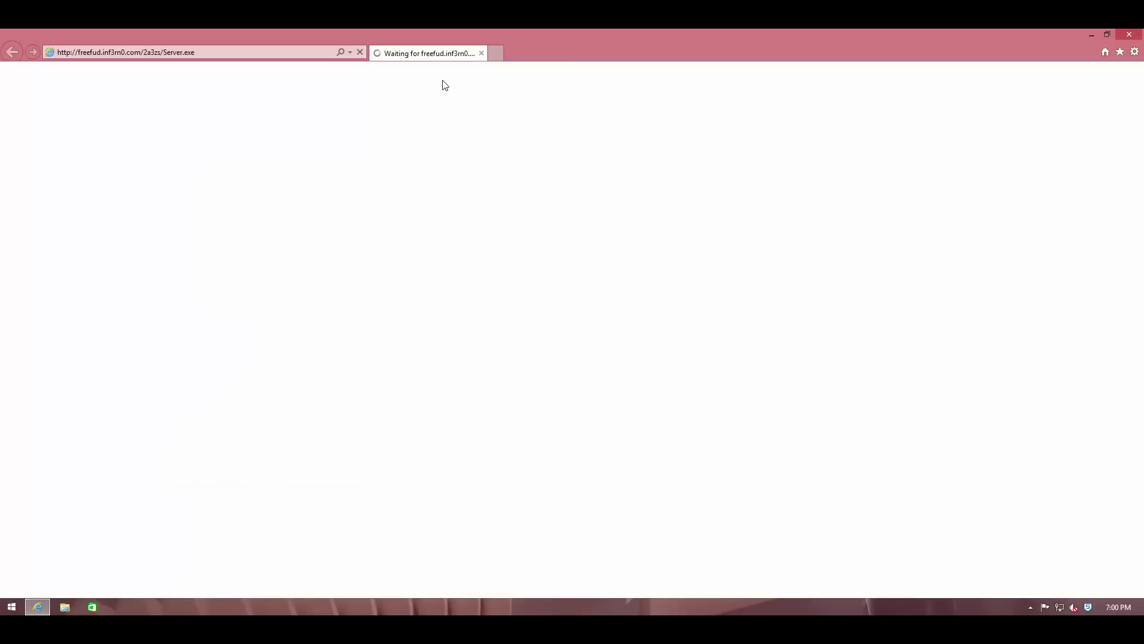
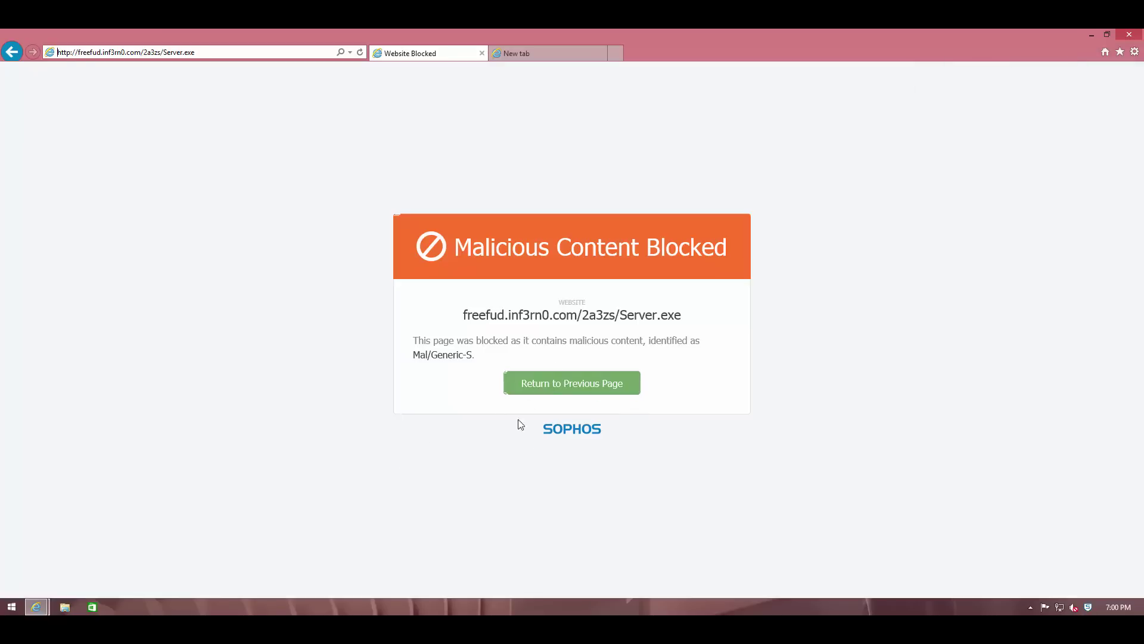
click(497, 53)
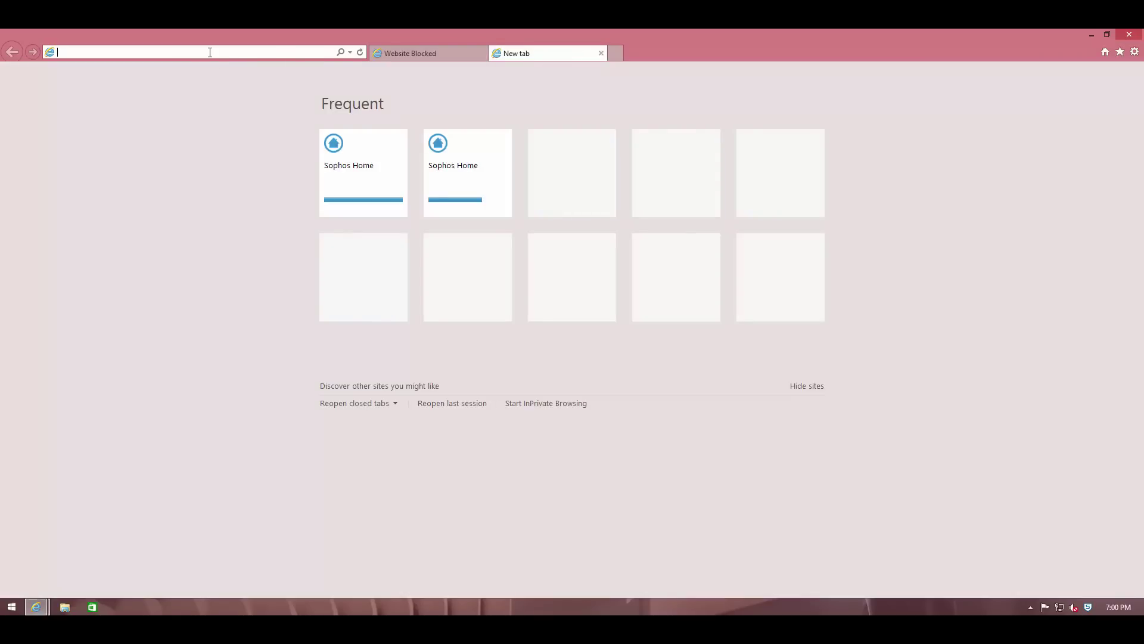
text(http://axom.xyz/pdc/pcds32.exe)
key(Return)
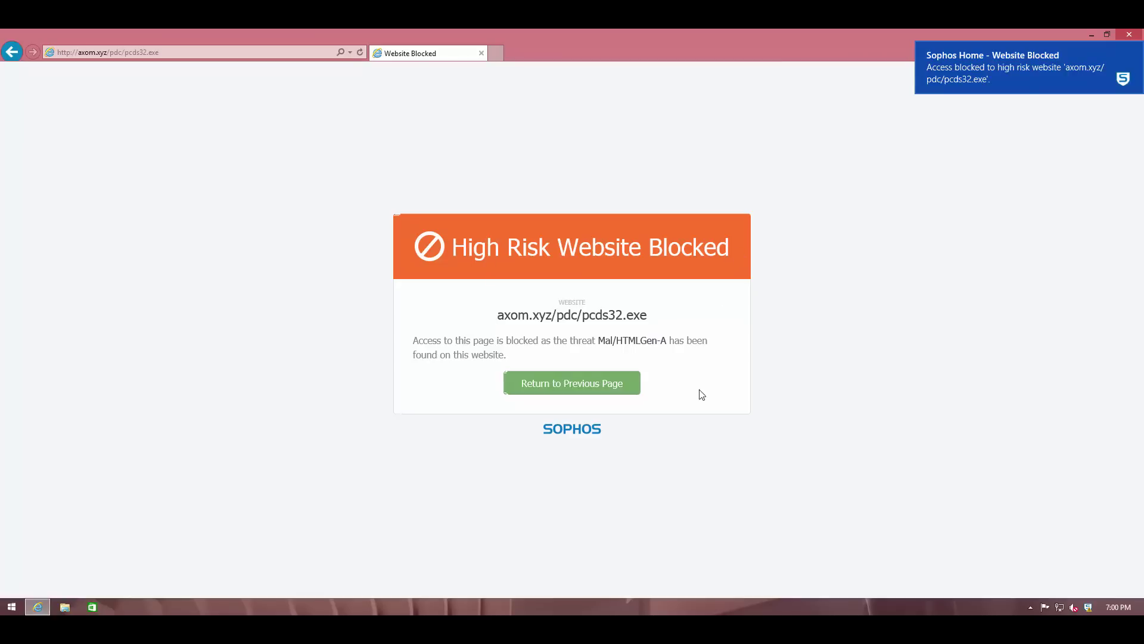
Close the browser and the website-blocked notification, and launch the Sophos Home interface, allowing it to make changes.
click(1129, 34)
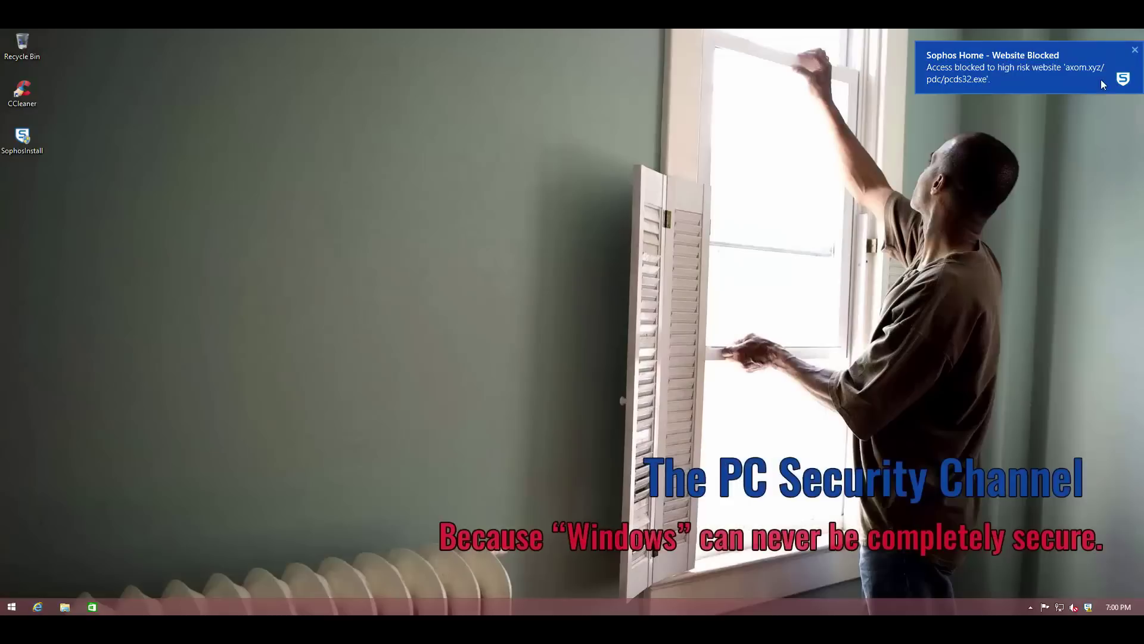
click(1135, 50)
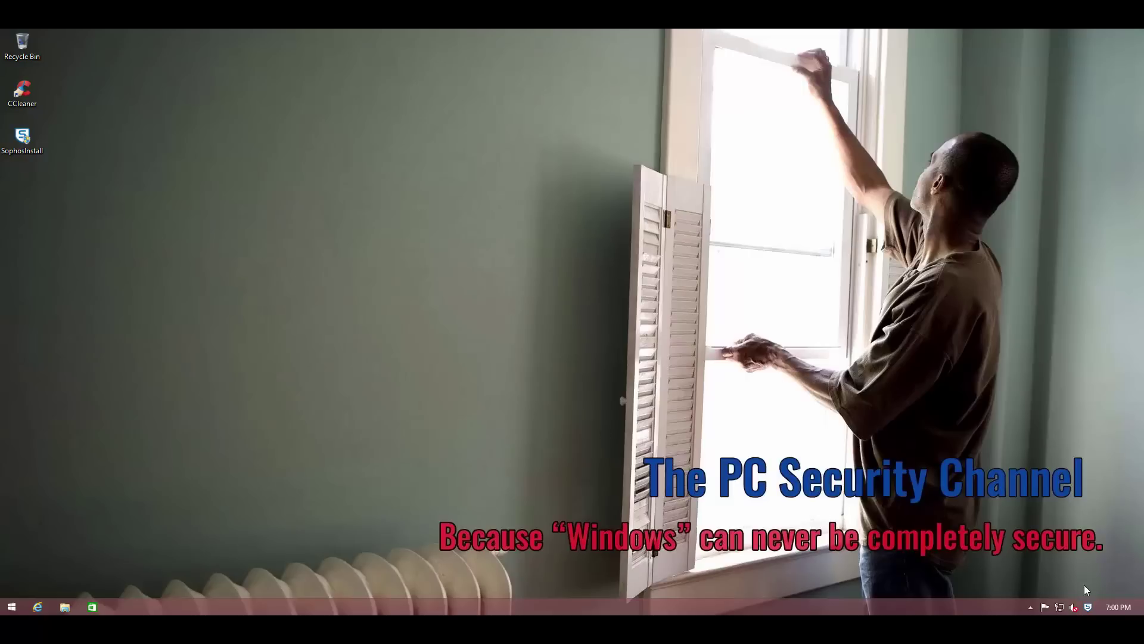
click(1086, 606)
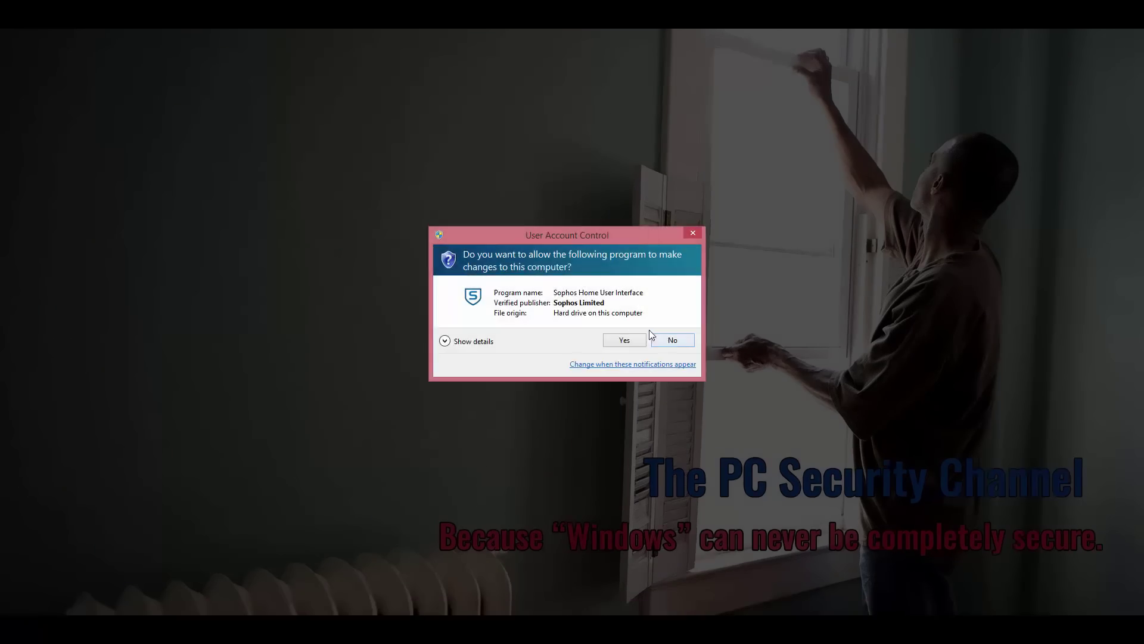
click(625, 344)
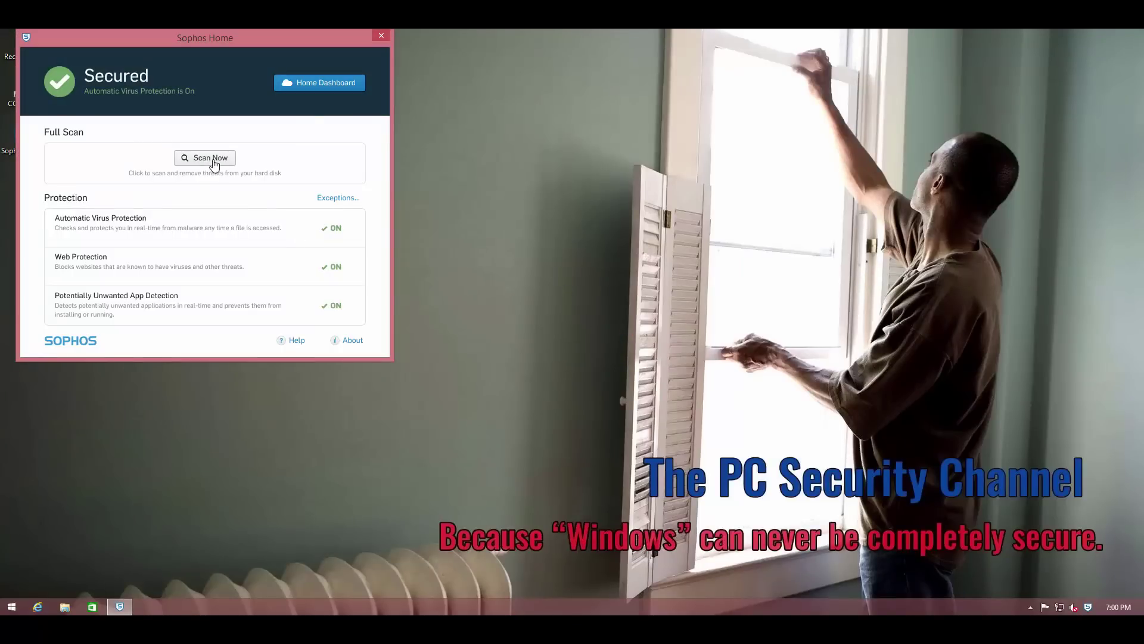
Open the Home Dashboard and log in with the saved account e-mail.
click(316, 84)
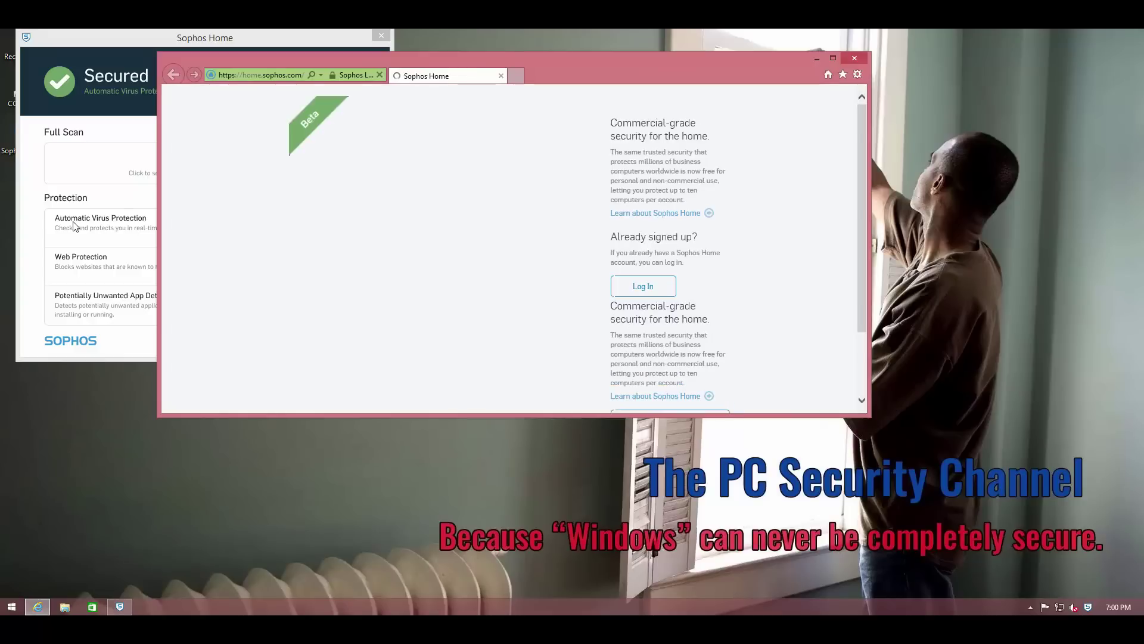
click(449, 185)
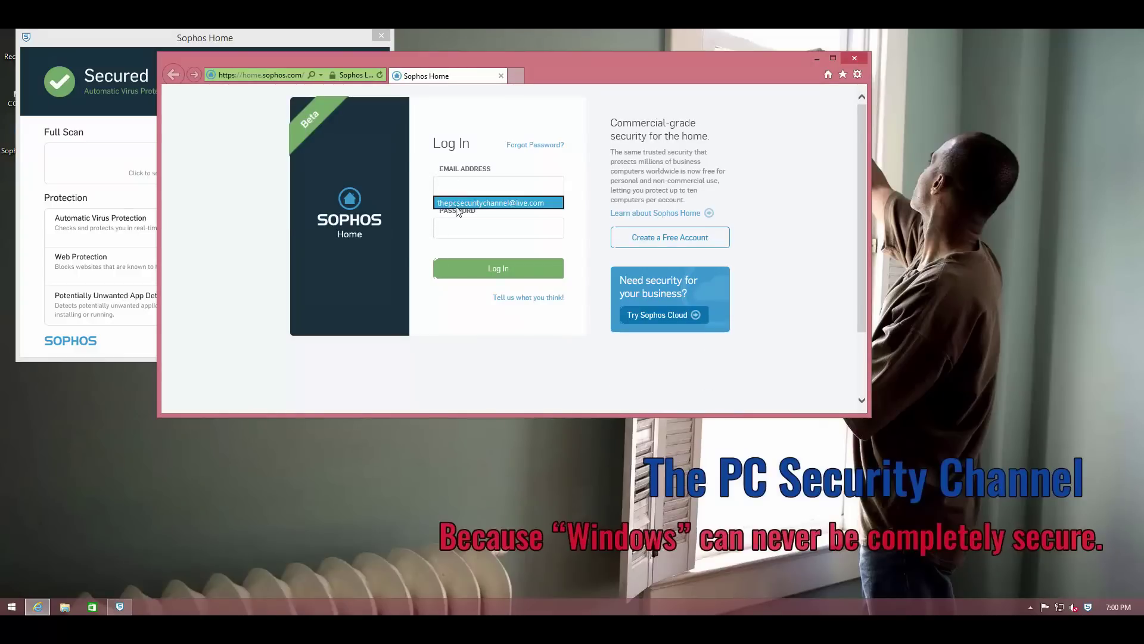
key(Return)
click(451, 271)
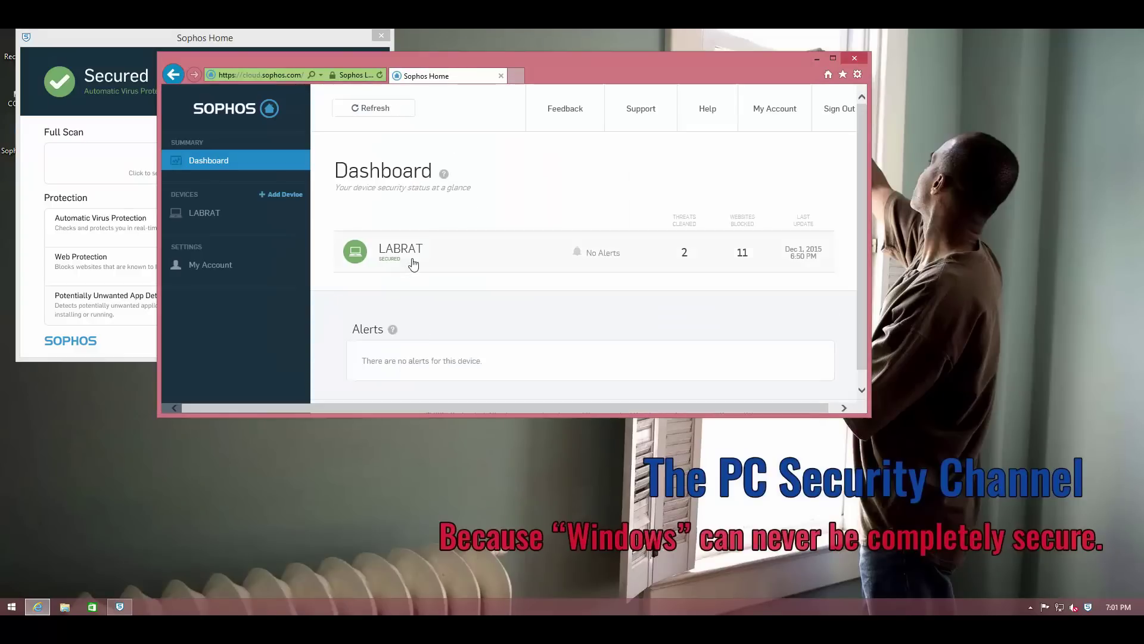
Open the LABRAT device's settings and turn off Automatic Virus Protection.
click(405, 260)
click(530, 257)
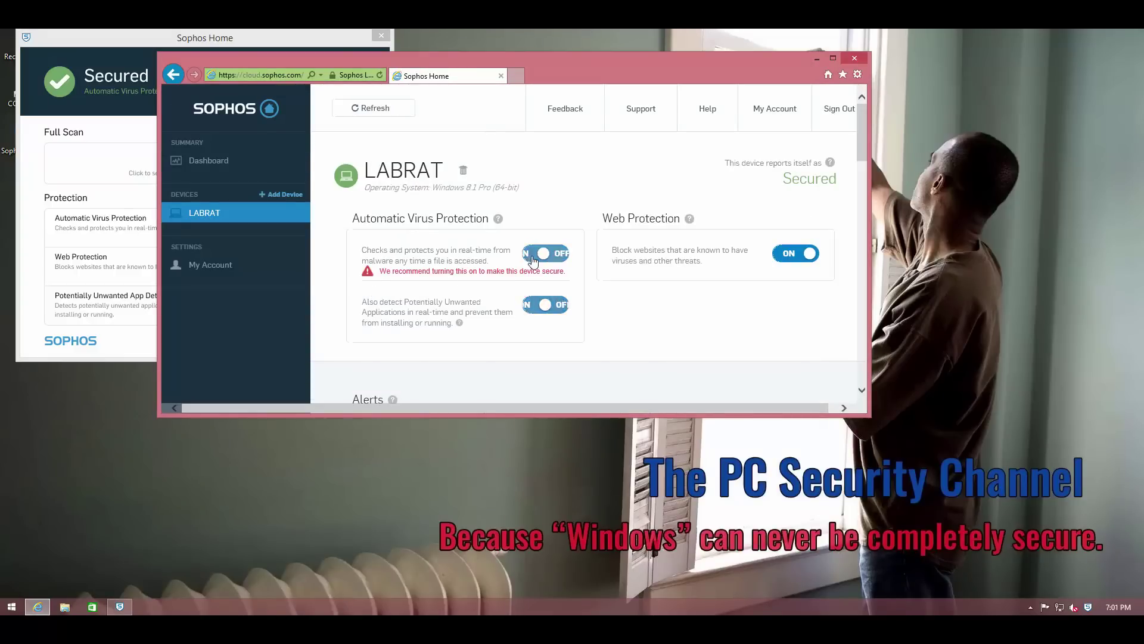
scroll(466, 251, down, 3)
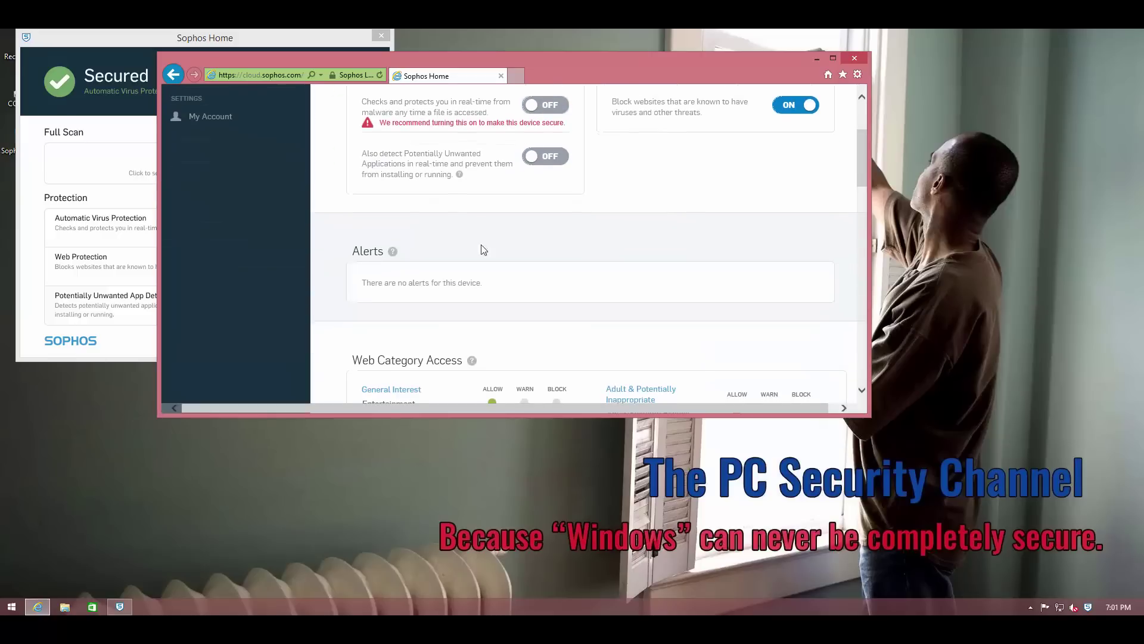
scroll(421, 231, up, 1)
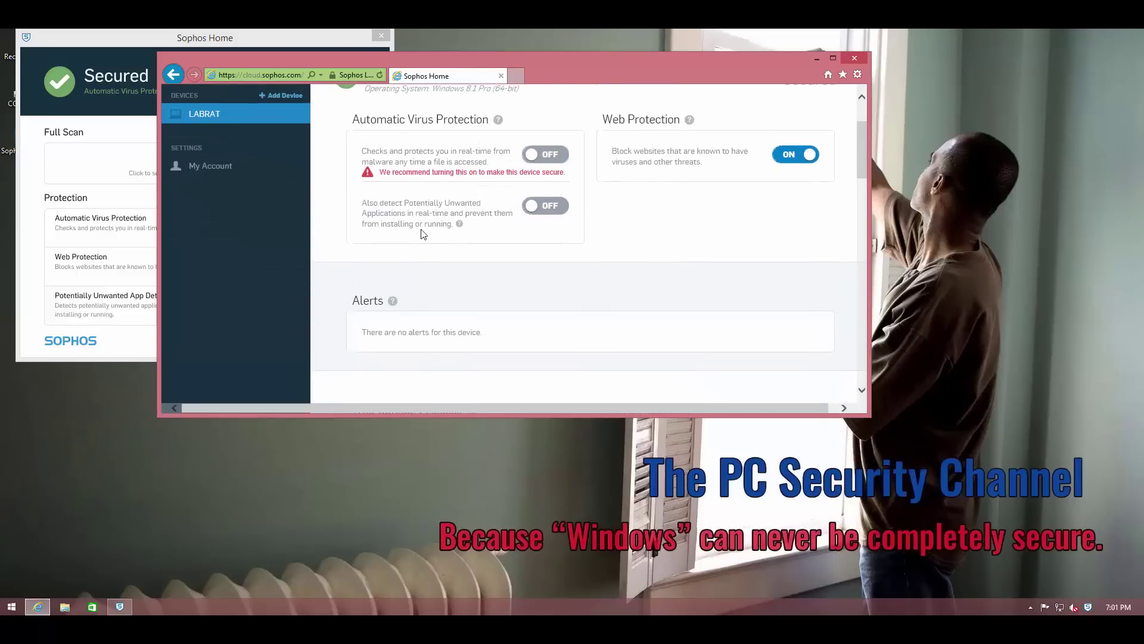
scroll(542, 222, down, 1)
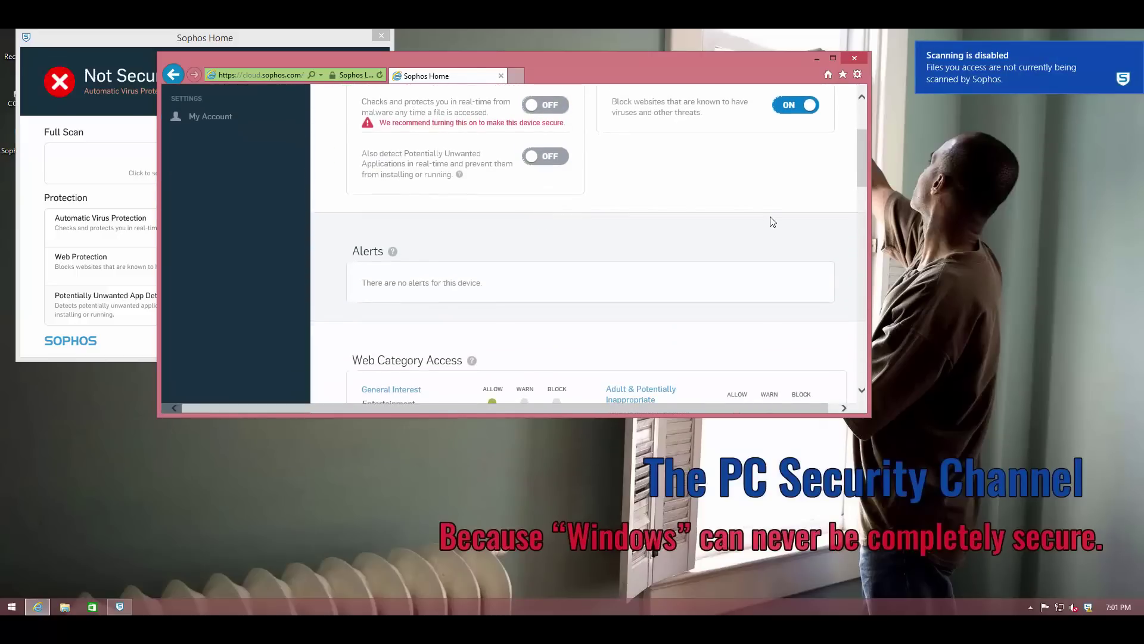
Close the browser and move the Sophos Home window to the middle of the desktop.
click(859, 63)
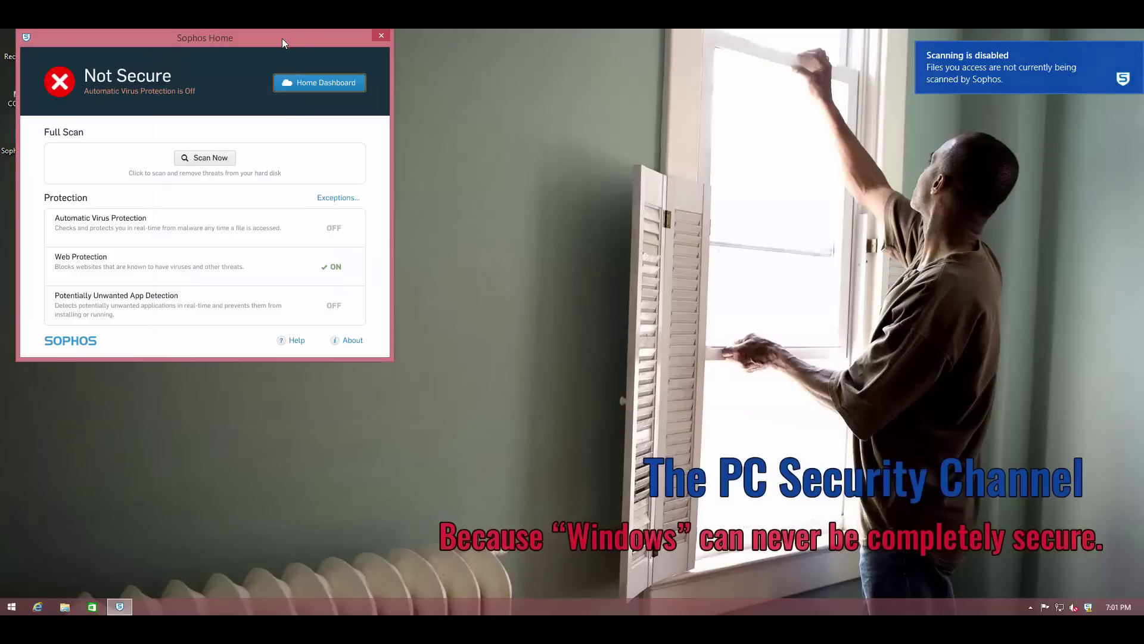
drag(281, 38, 635, 136)
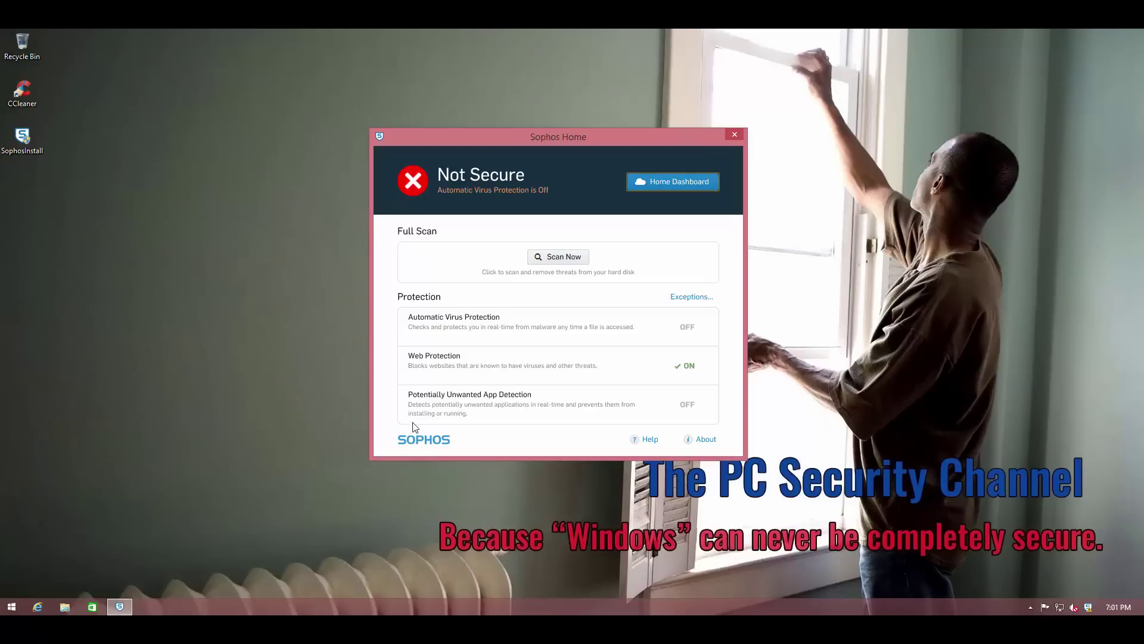
Copy the Malware folder from the Tools (E:) network drive to the desktop, close the drive window and place the folder below SophosInstall.
click(67, 605)
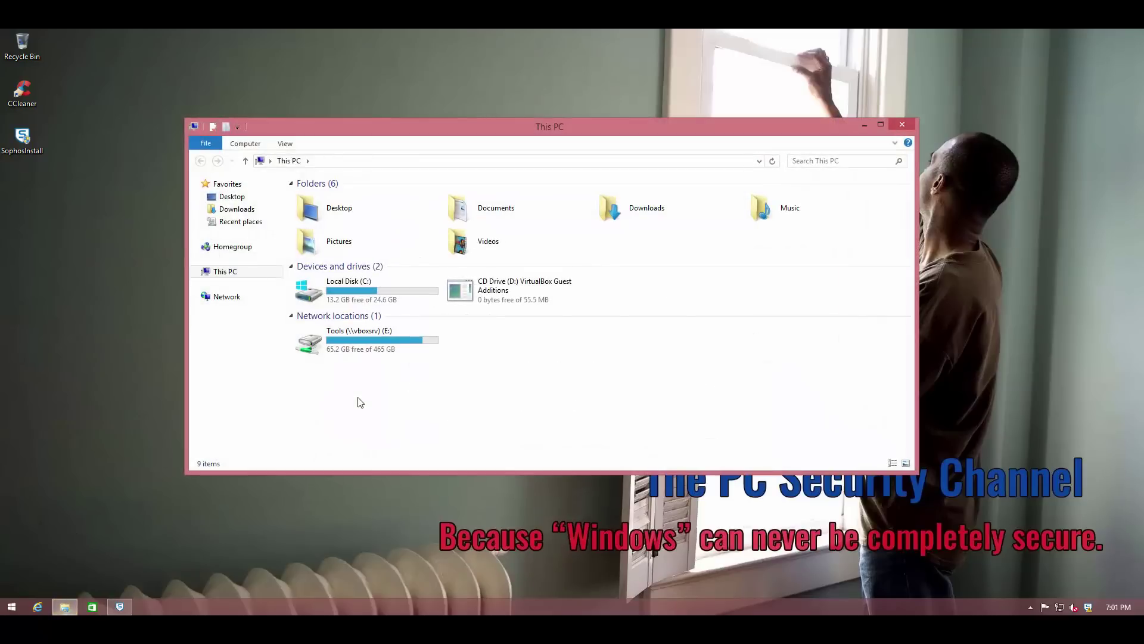
double_click(362, 350)
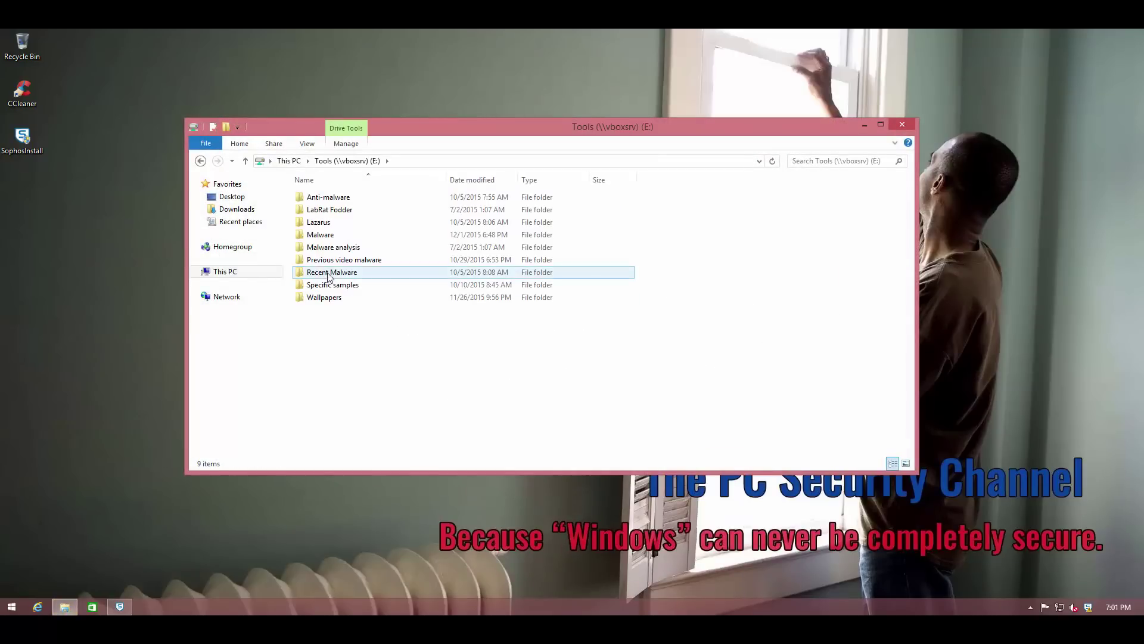
drag(326, 238, 46, 231)
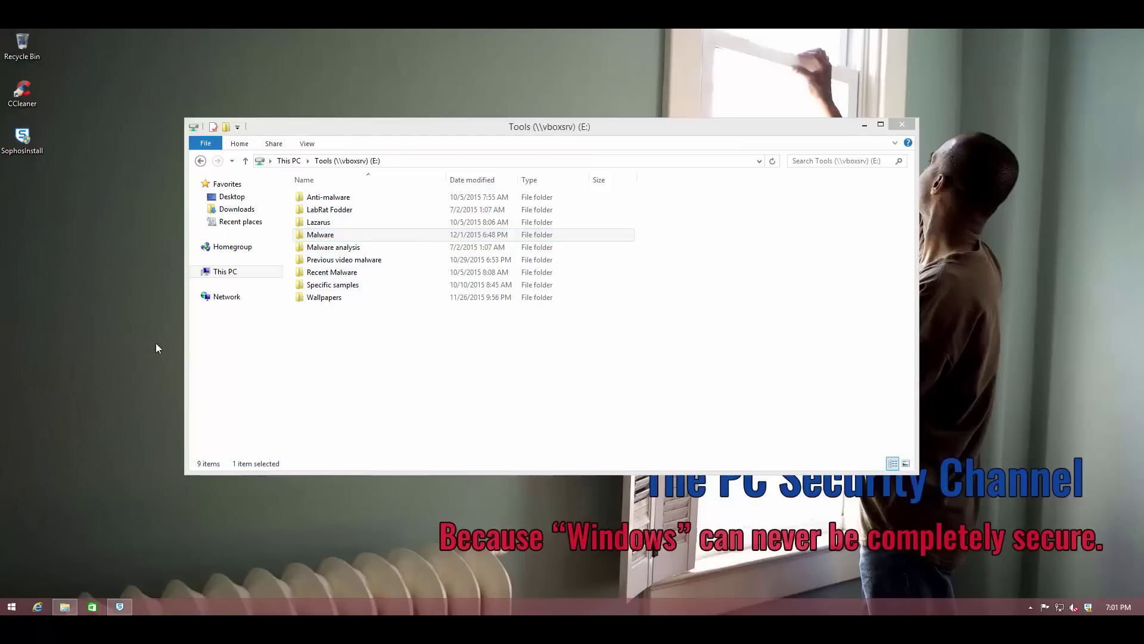
click(903, 125)
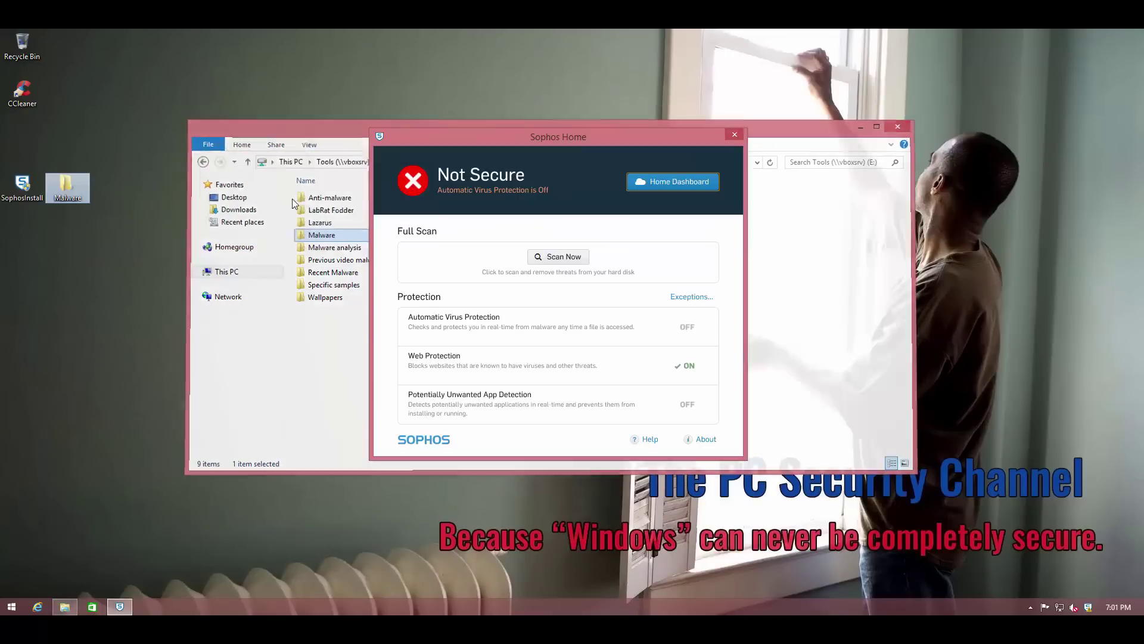
drag(67, 188, 40, 236)
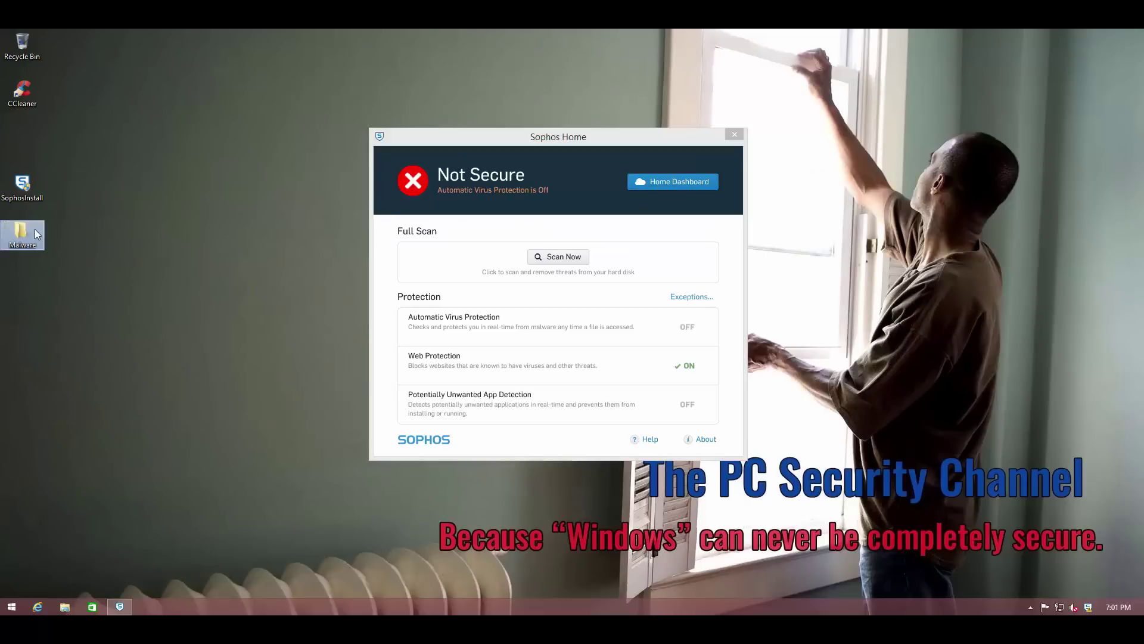
Check the desktop Malware folder's properties, look over the files inside it, and close the folder.
right_click(27, 196)
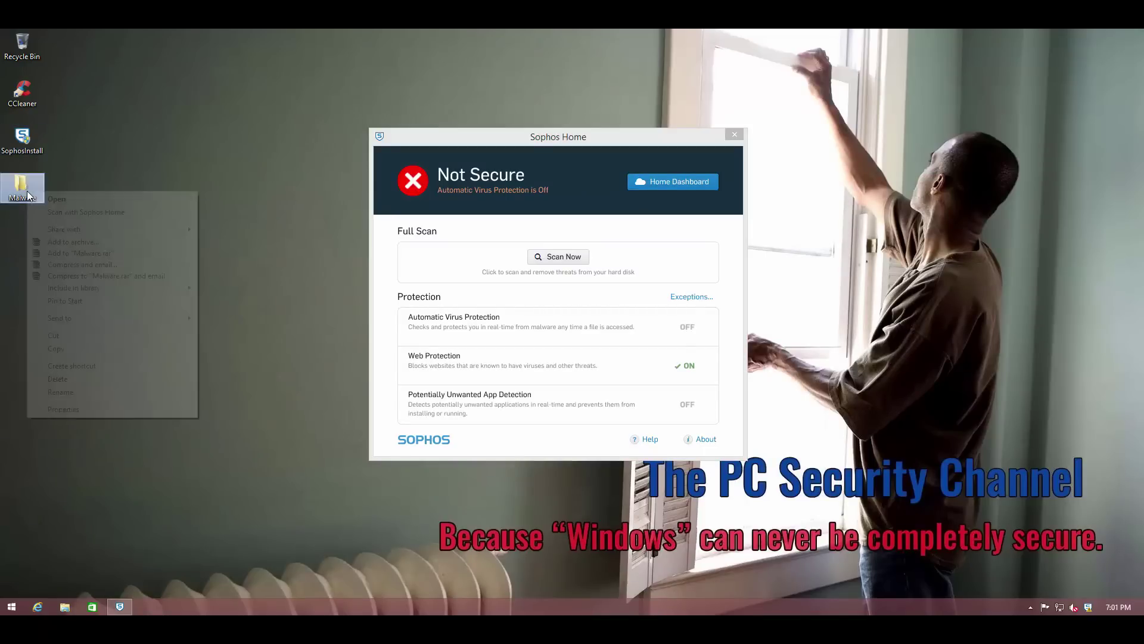
click(88, 410)
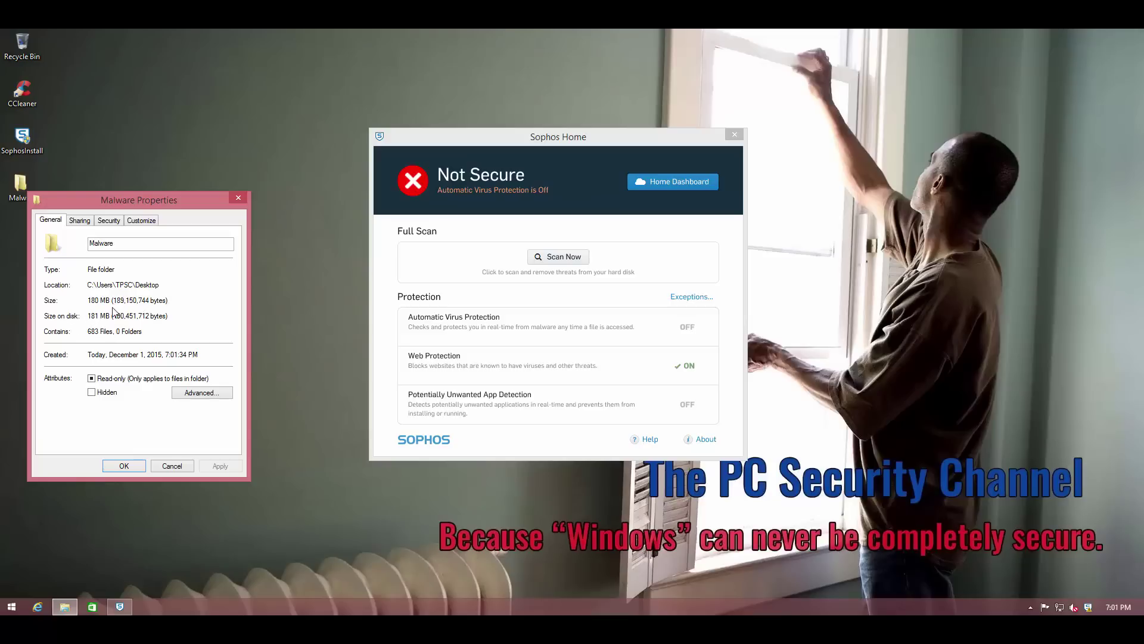
click(238, 199)
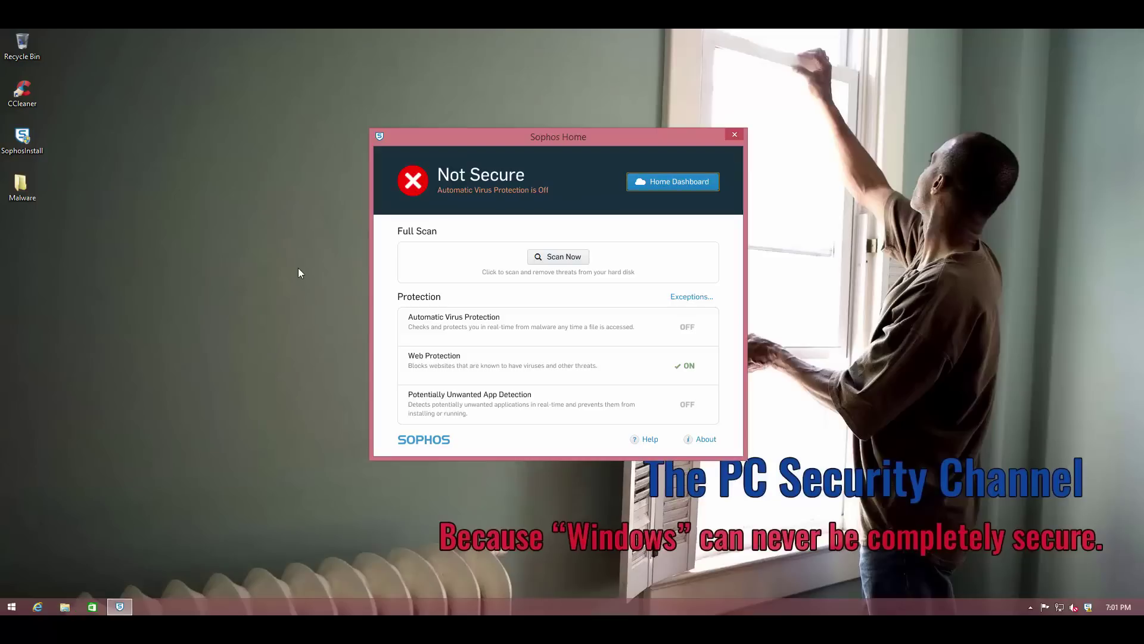
double_click(18, 188)
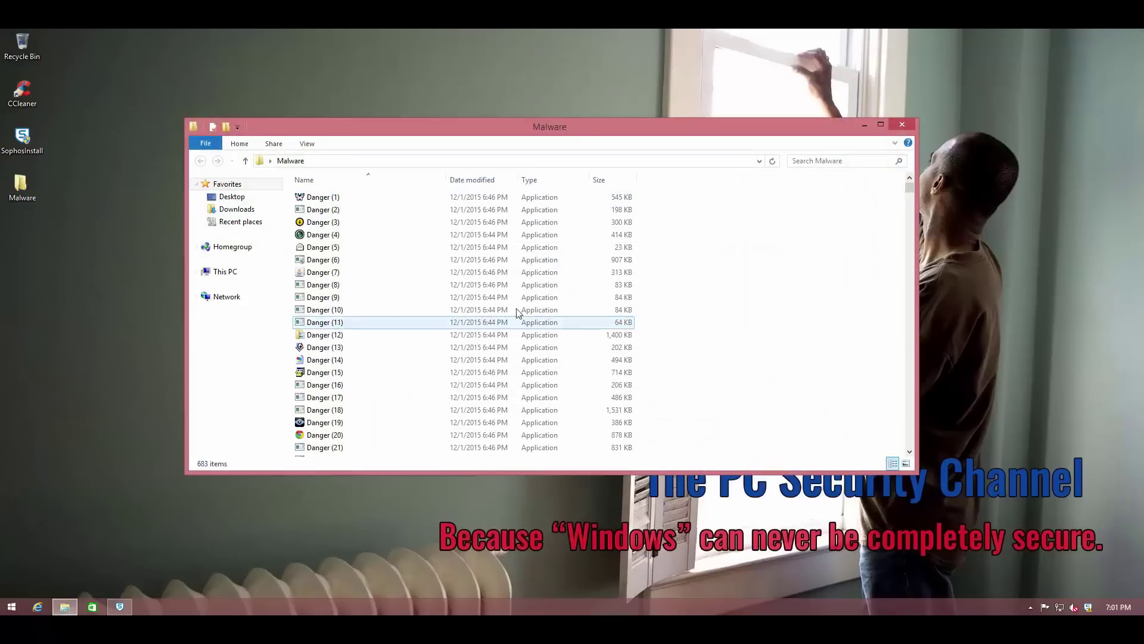
drag(910, 189, 891, 173)
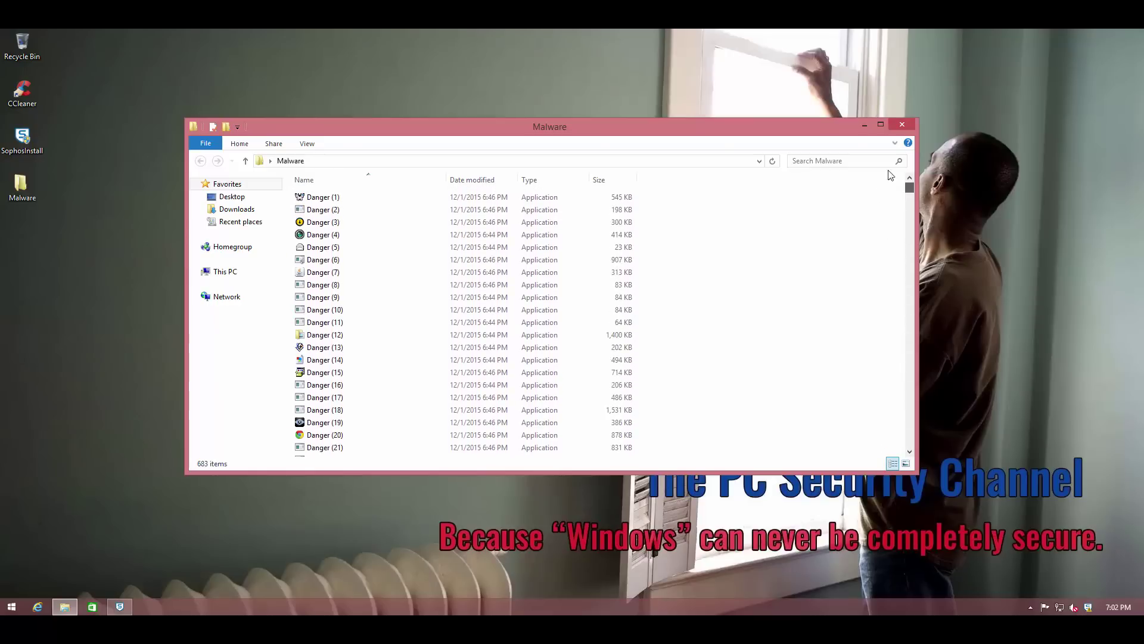
click(903, 126)
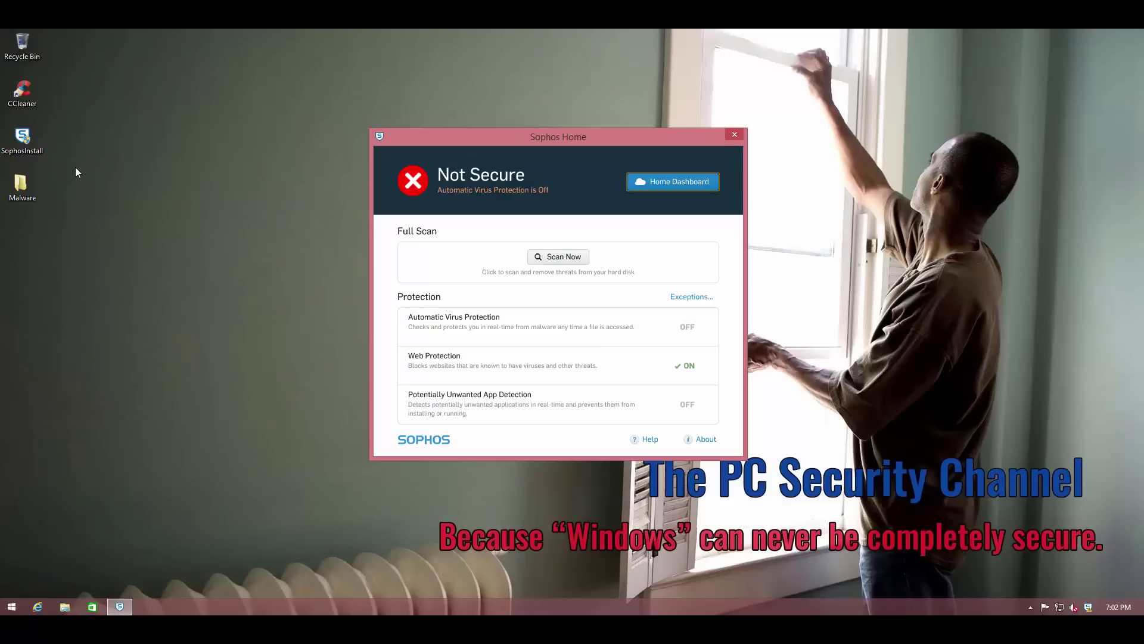
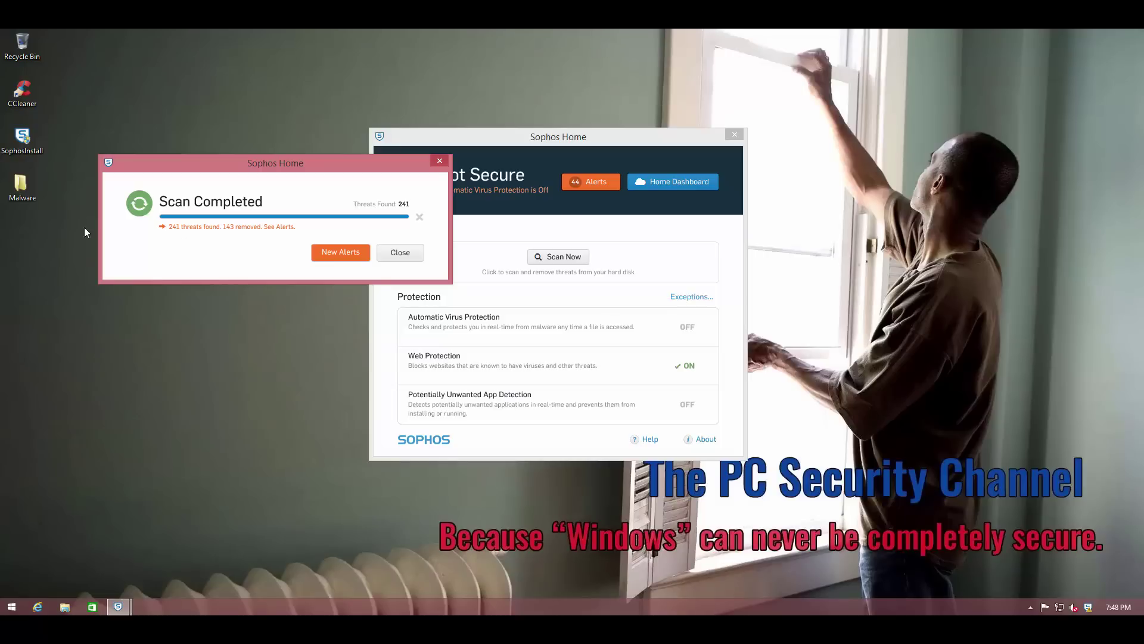
Look over the files left in the Malware folder after the scan, minimize it, and open the Sophos Home alerts.
double_click(22, 186)
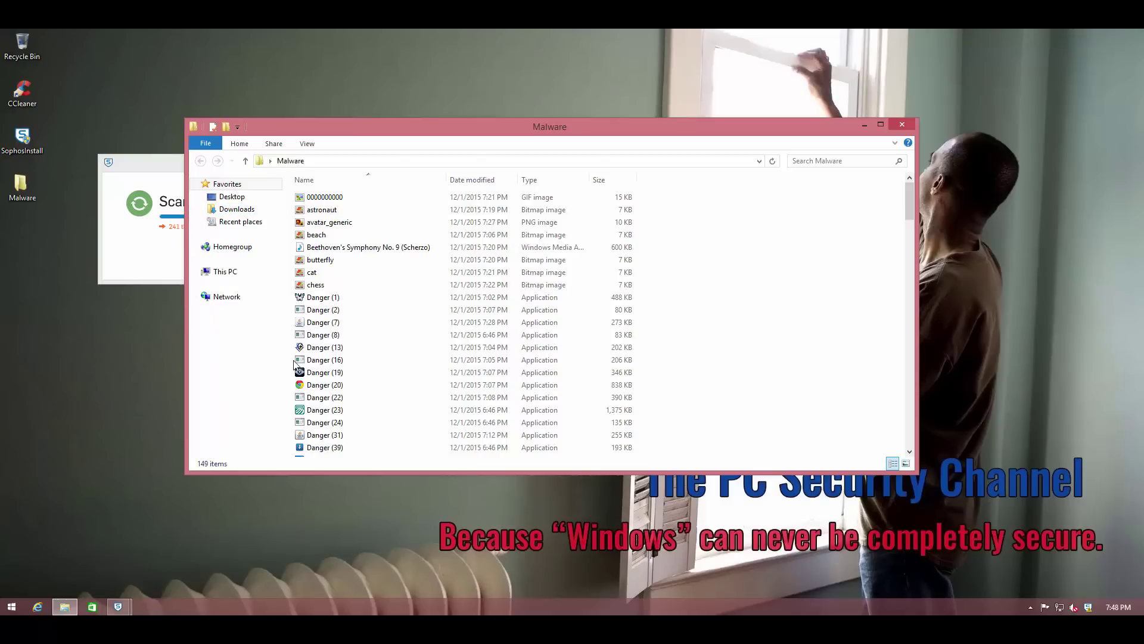
click(863, 125)
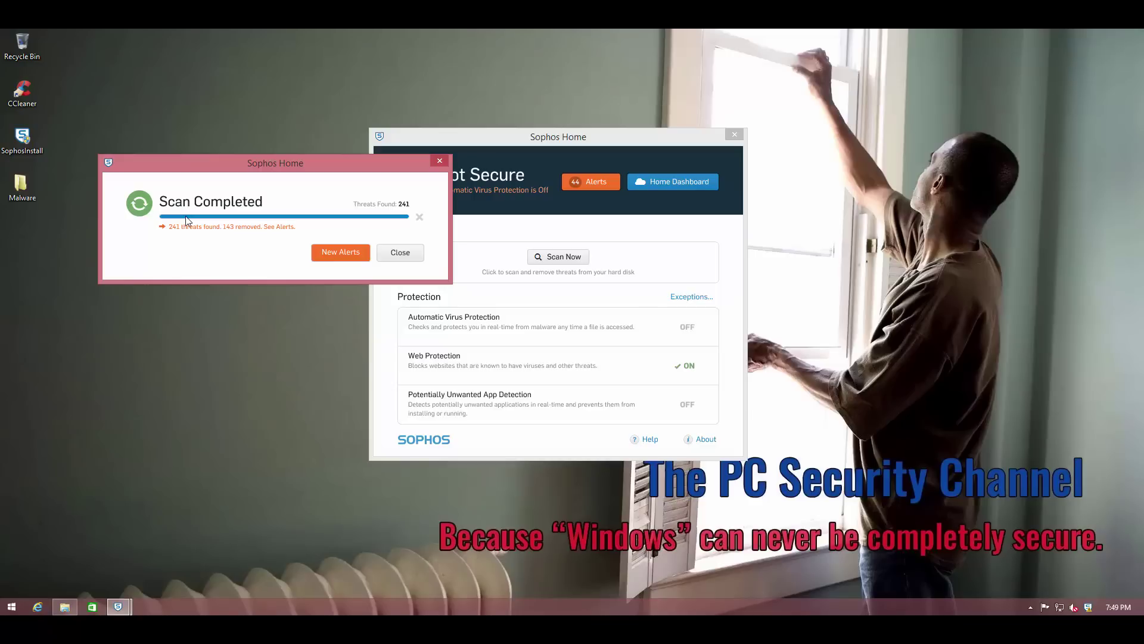
click(323, 246)
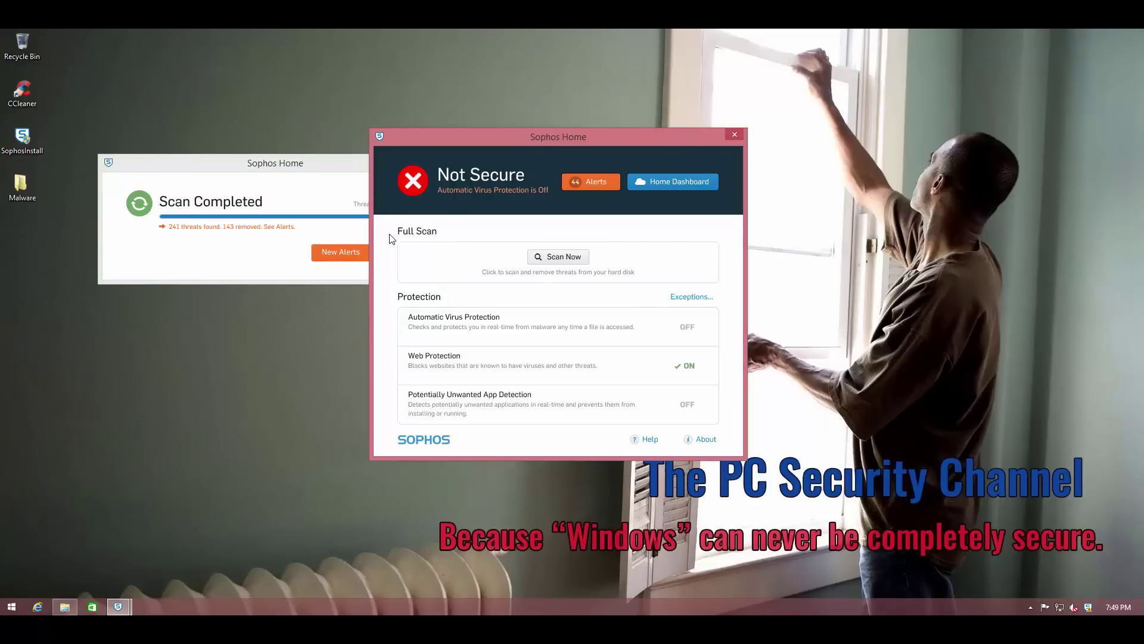
click(575, 182)
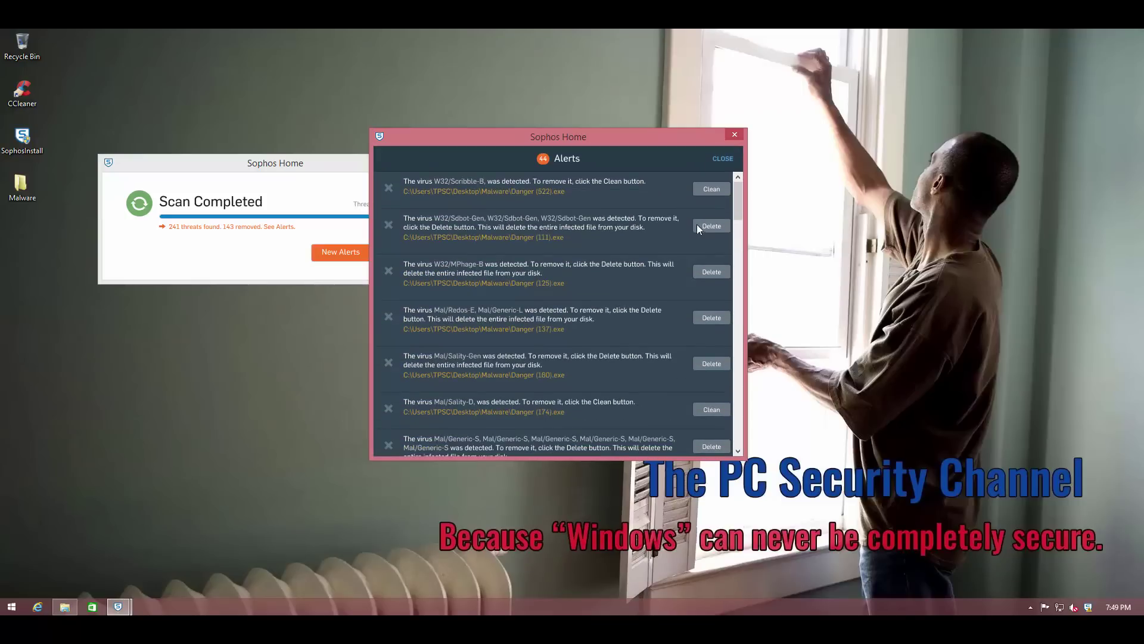
Clean the potentially unwanted application Danger (74).exe from the end of the alerts list and review the other alerts.
drag(738, 209, 737, 424)
click(712, 425)
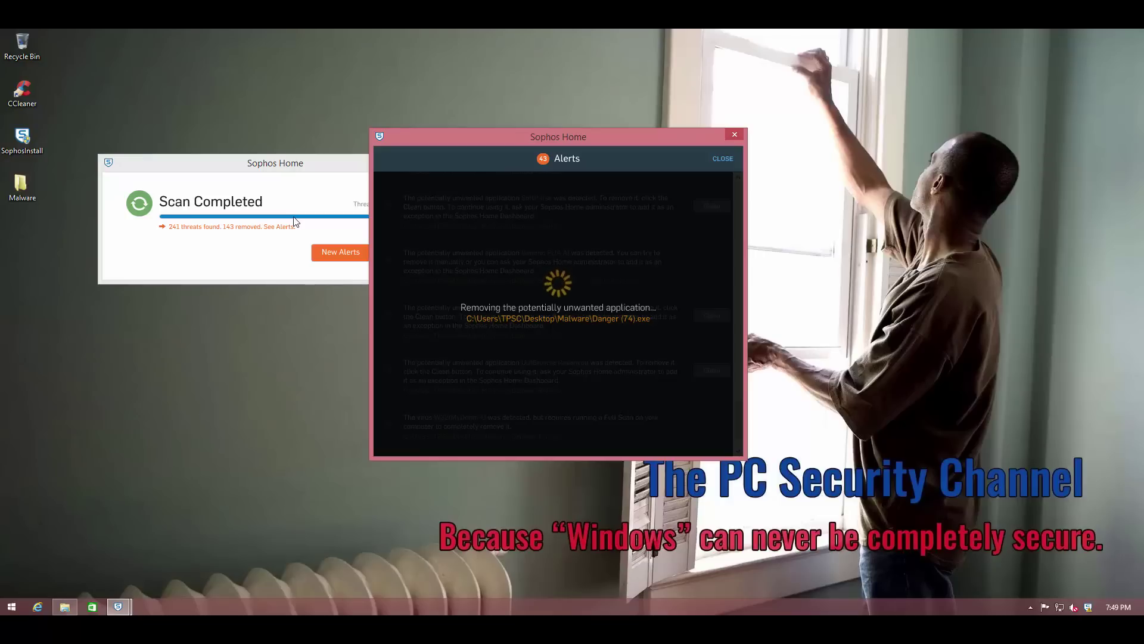
scroll(684, 396, down, 1)
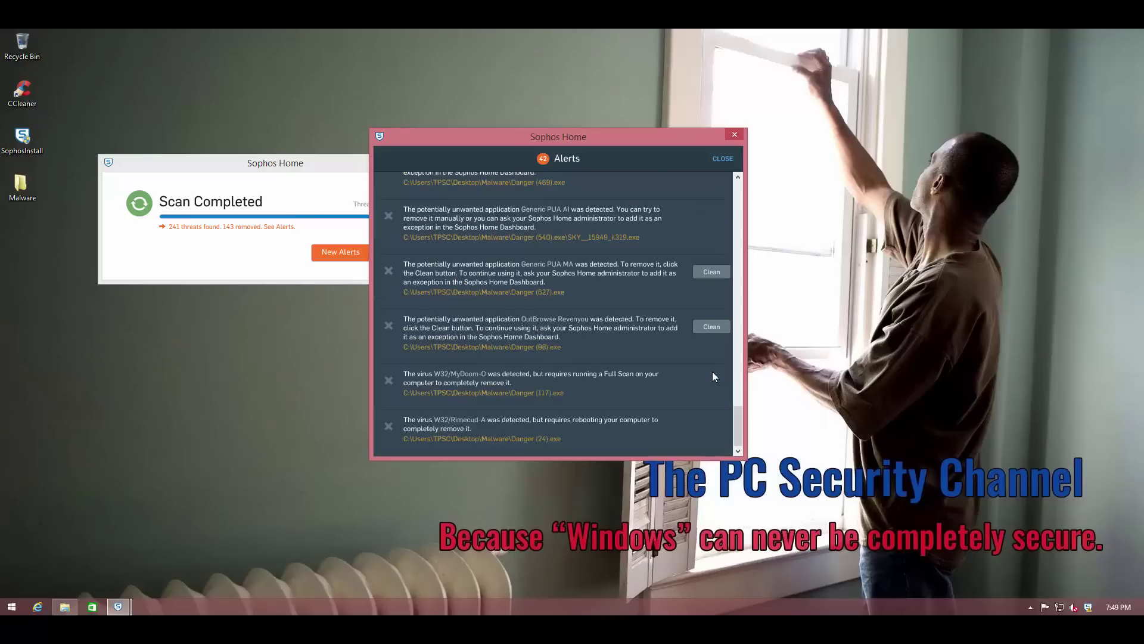
scroll(702, 332, up, 10)
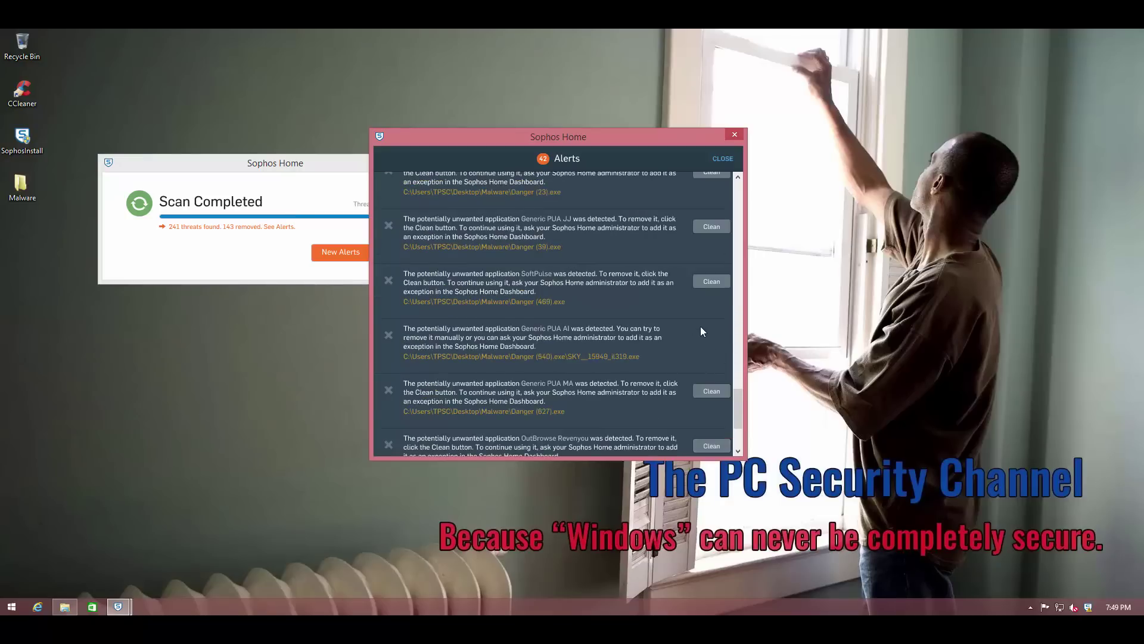
scroll(701, 328, up, 10)
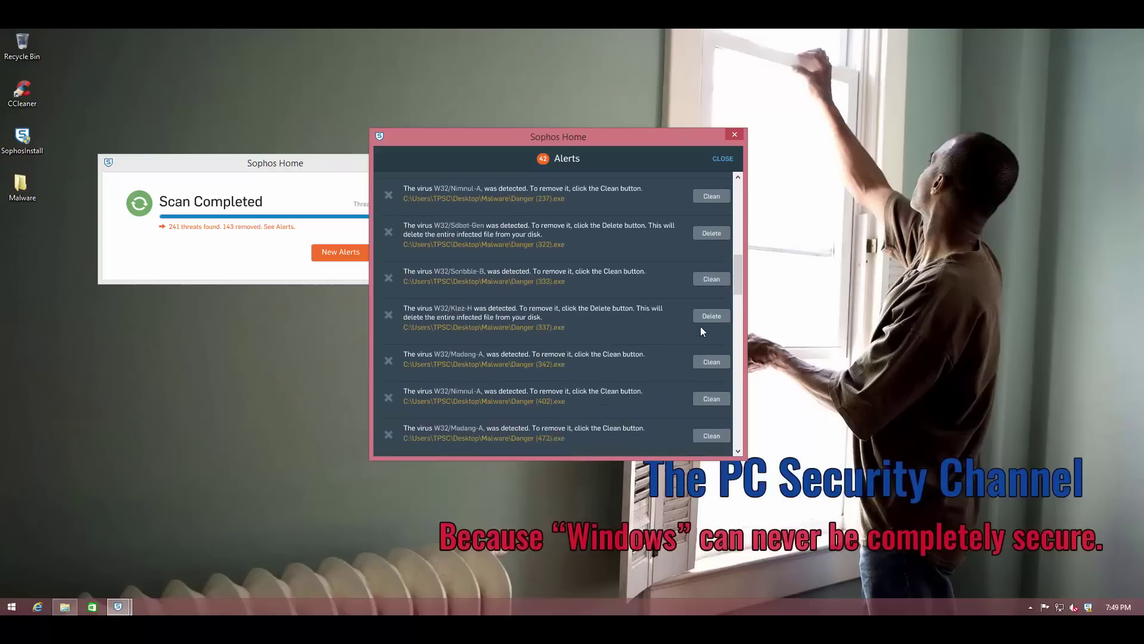
scroll(701, 331, up, 4)
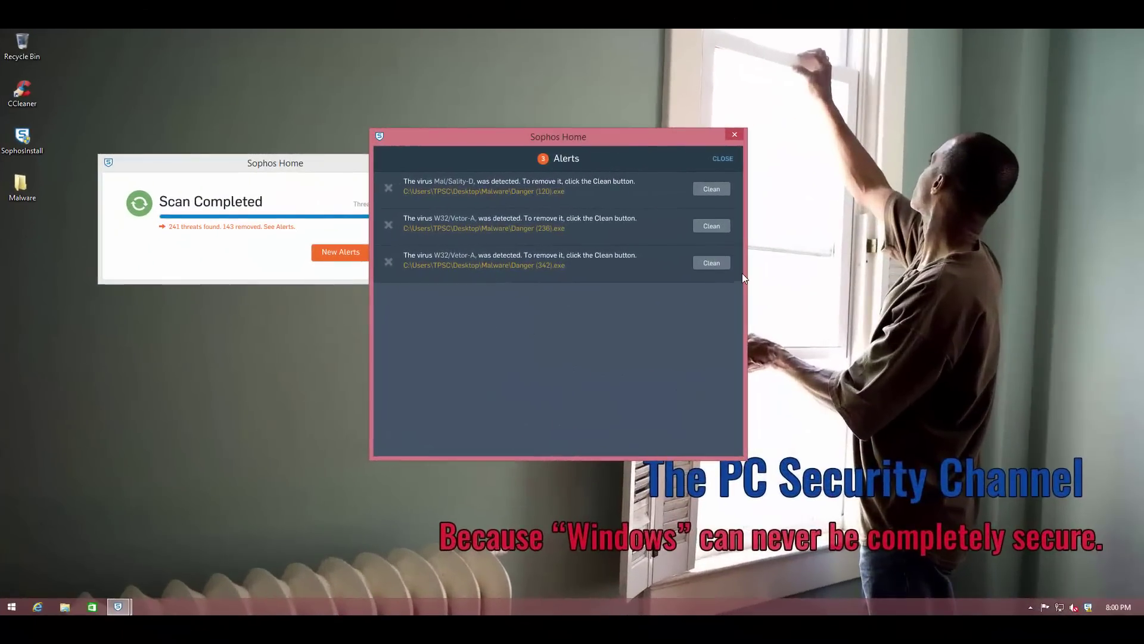
Run Clean on the alerts for Danger (342).exe, Danger (238).exe and Danger (120).exe.
click(708, 266)
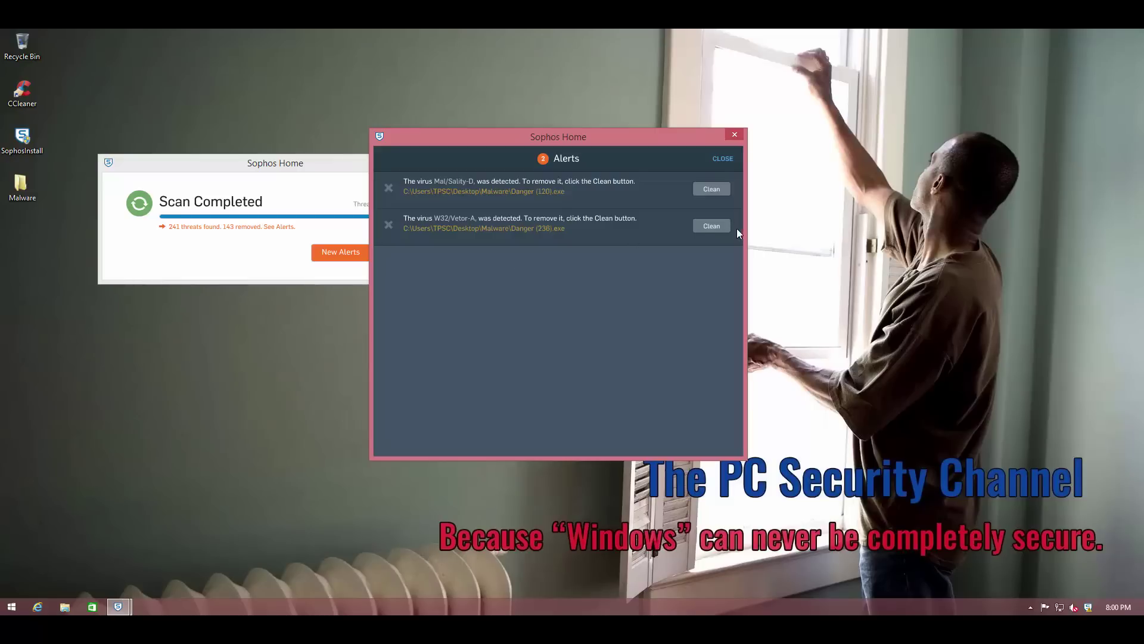
click(711, 226)
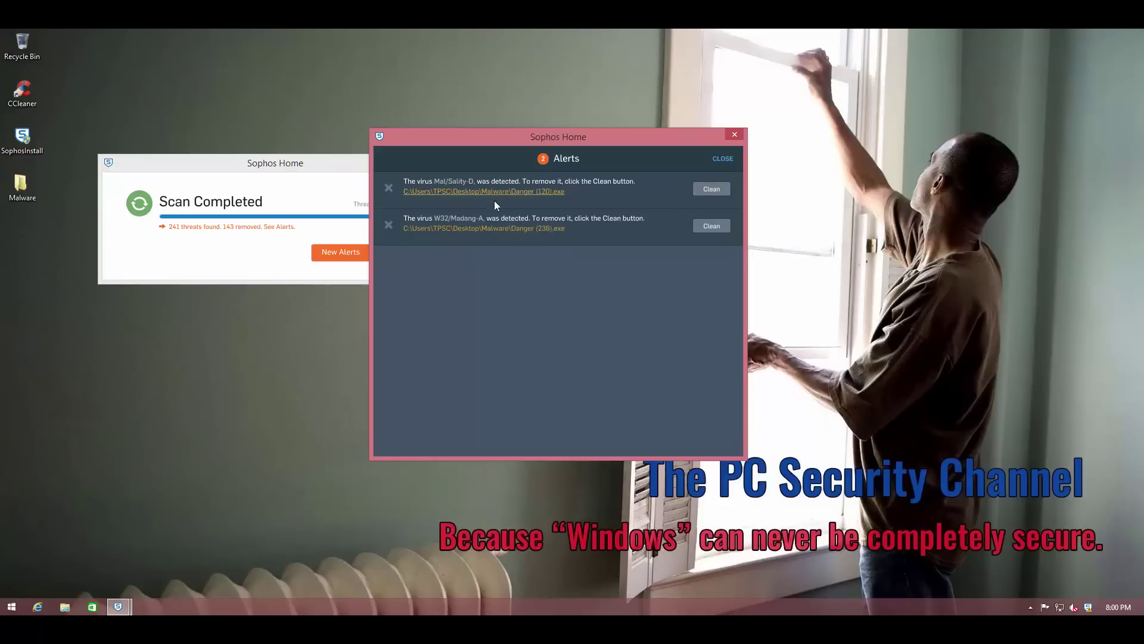
click(709, 189)
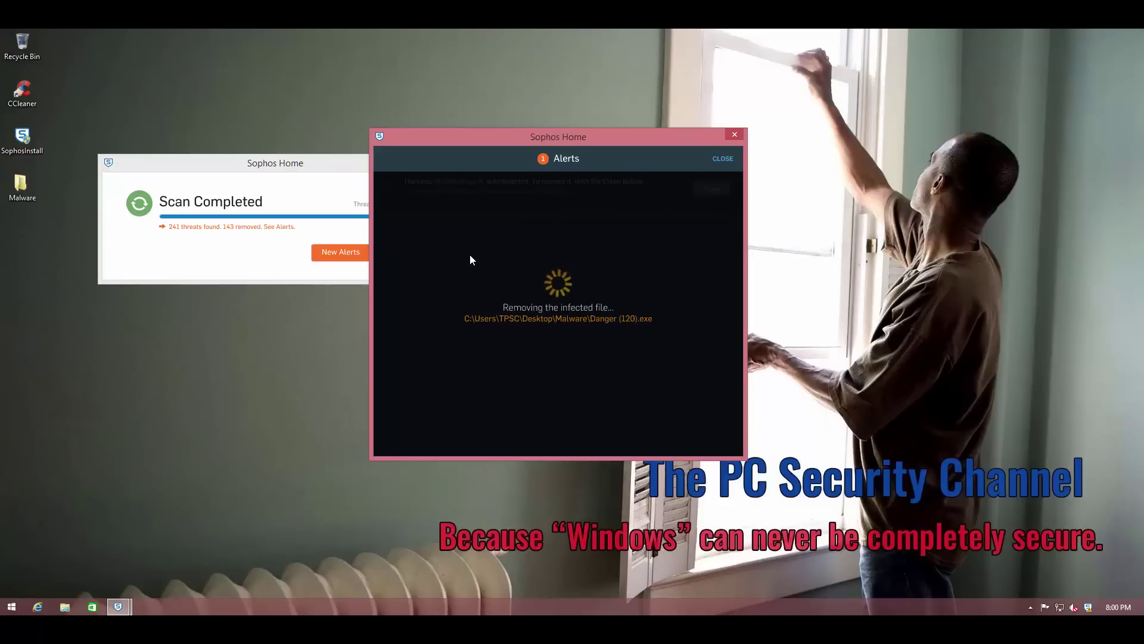
Close the Sophos Home alerts window and the Scan Completed window.
click(187, 242)
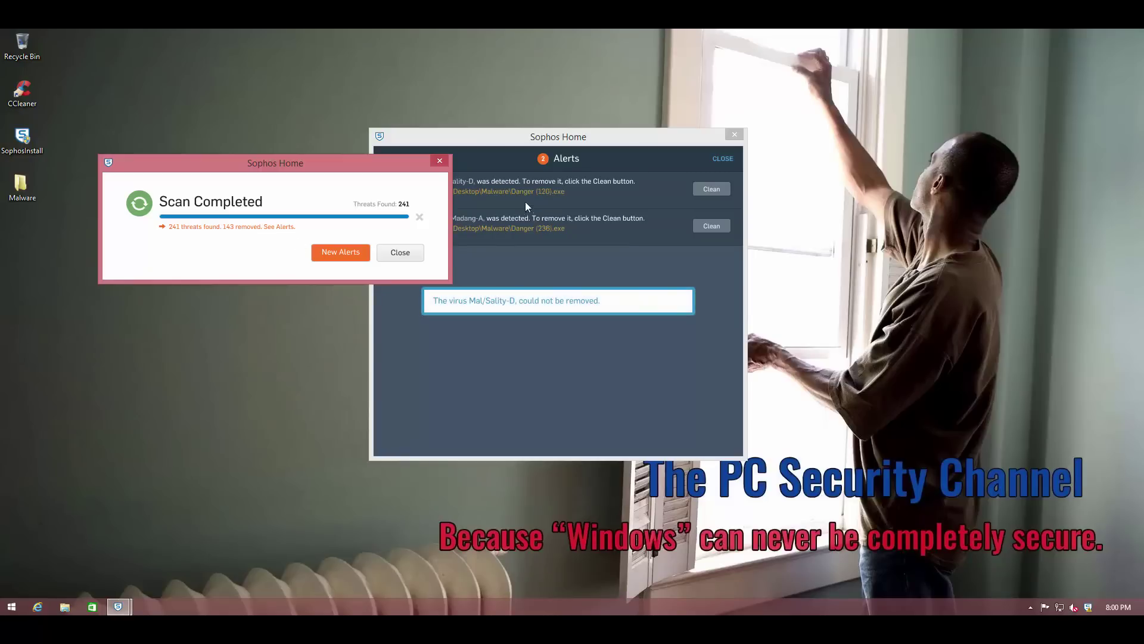
click(475, 241)
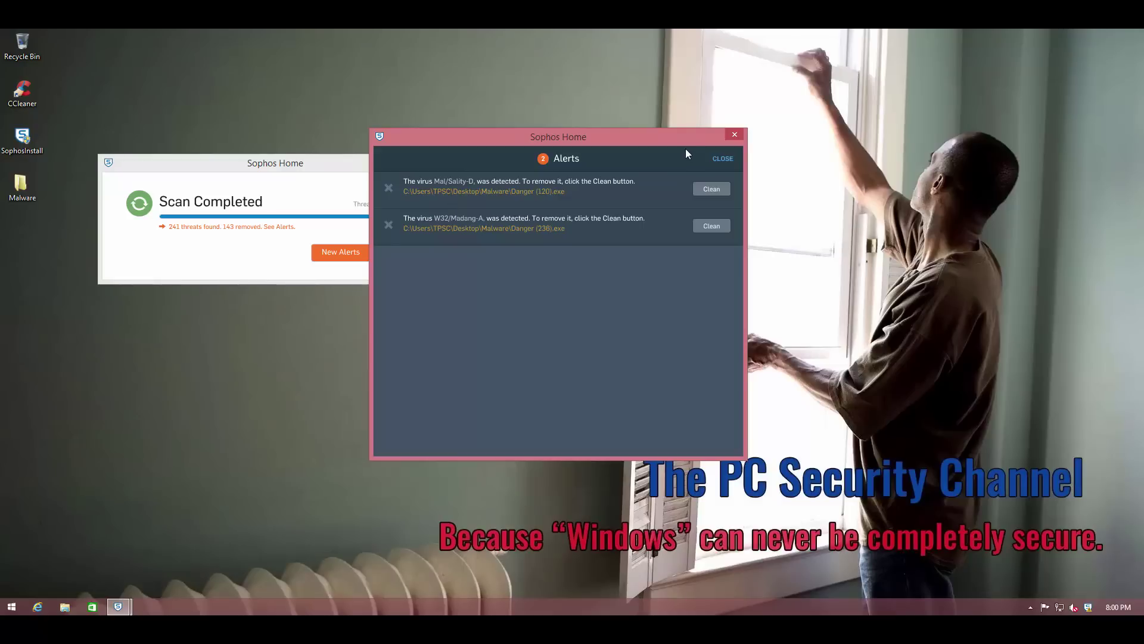
click(734, 136)
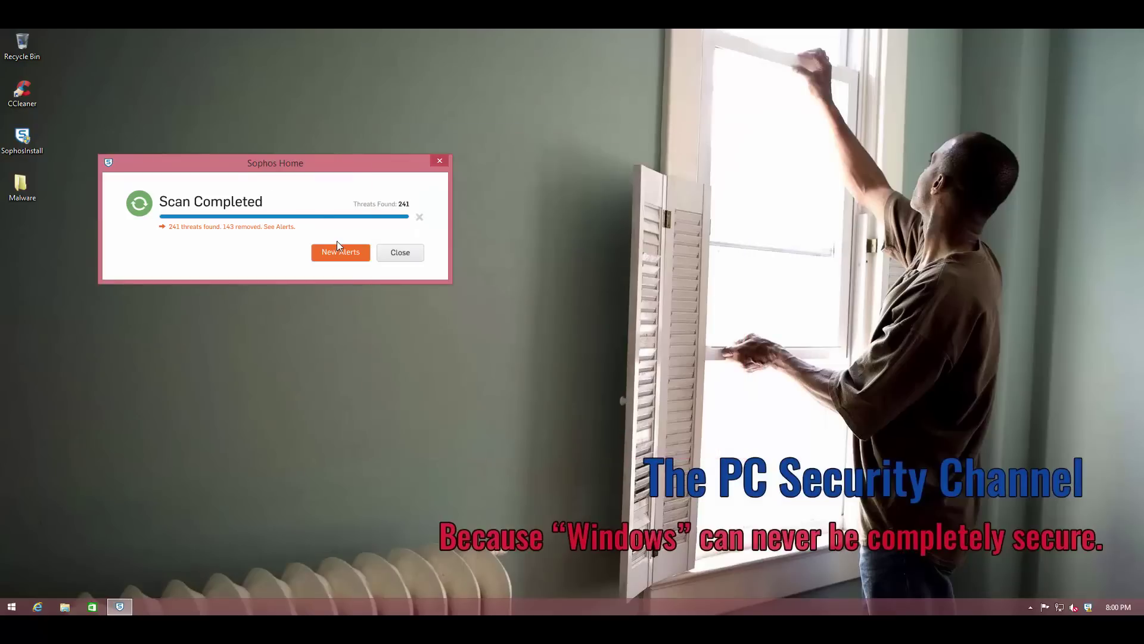
click(400, 252)
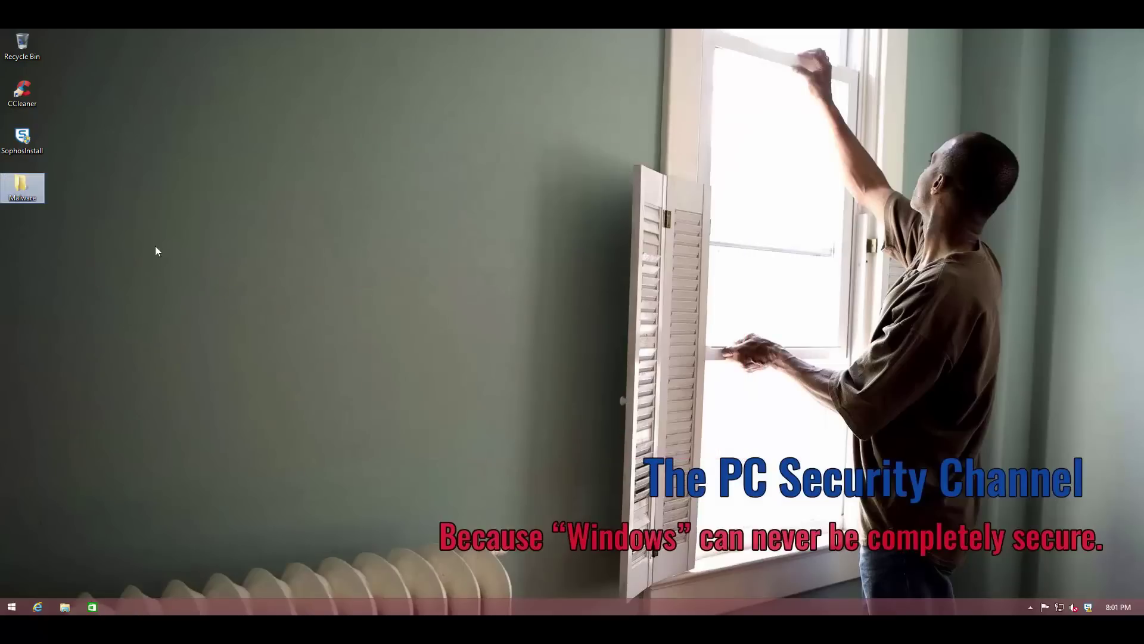
Open the desktop Malware folder and look through the remaining files down to the end of the list.
double_click(40, 198)
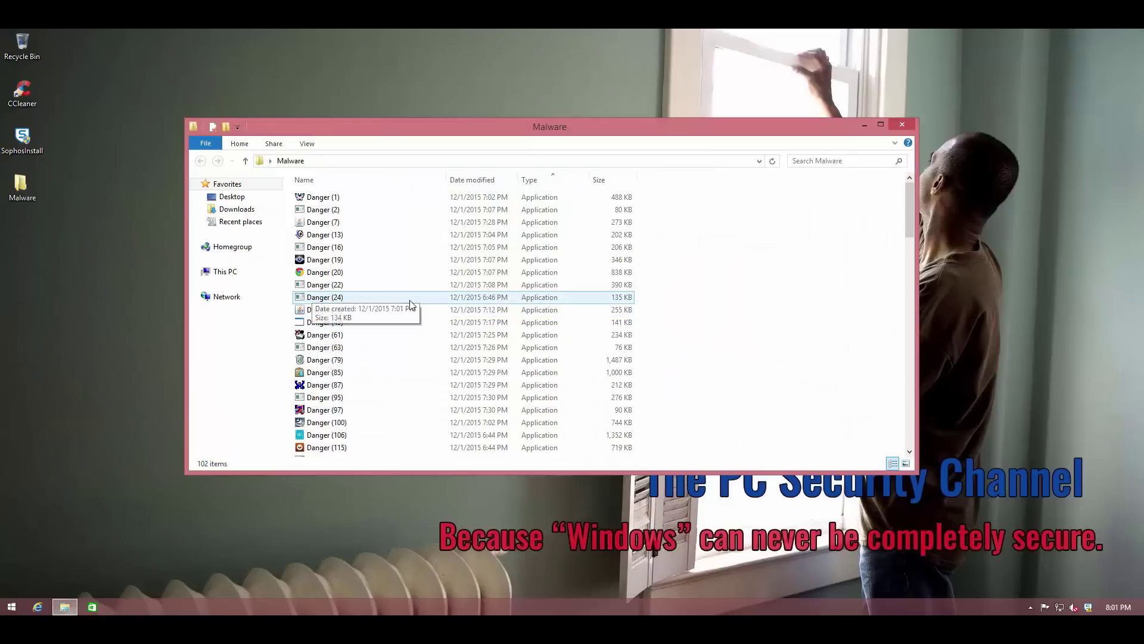
scroll(321, 301, down, 5)
scroll(410, 305, down, 7)
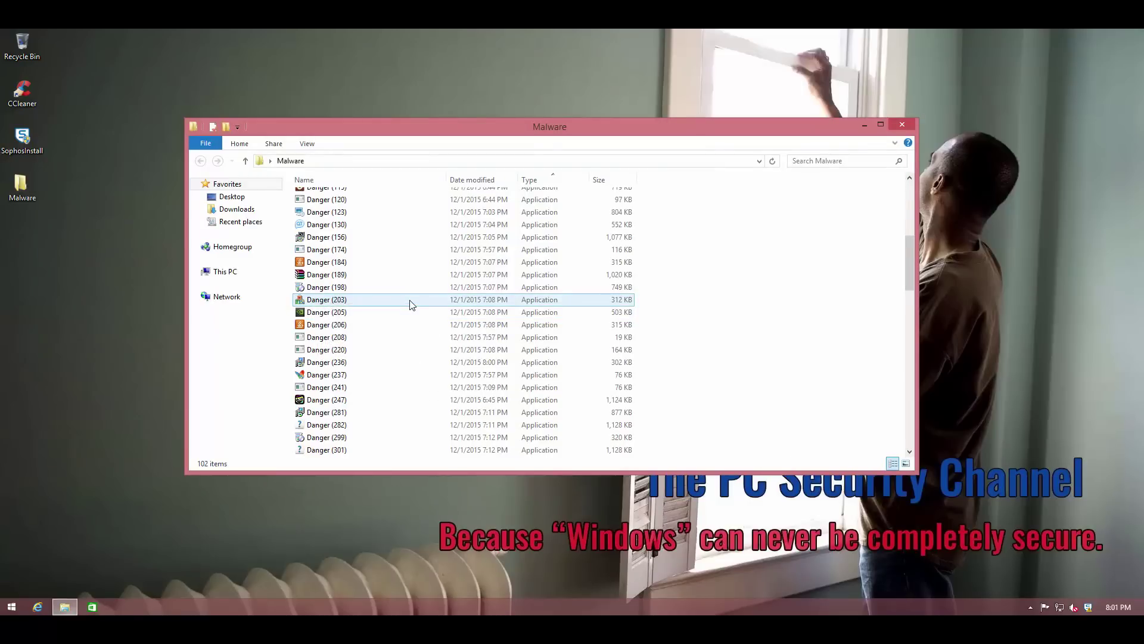
scroll(410, 305, down, 8)
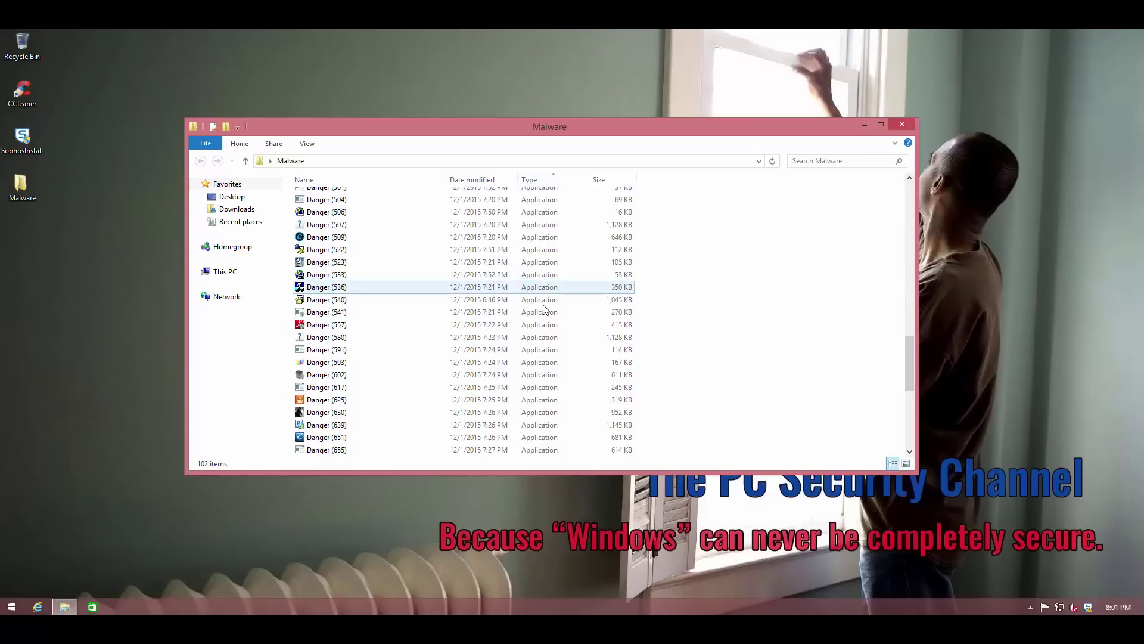
scroll(542, 305, down, 7)
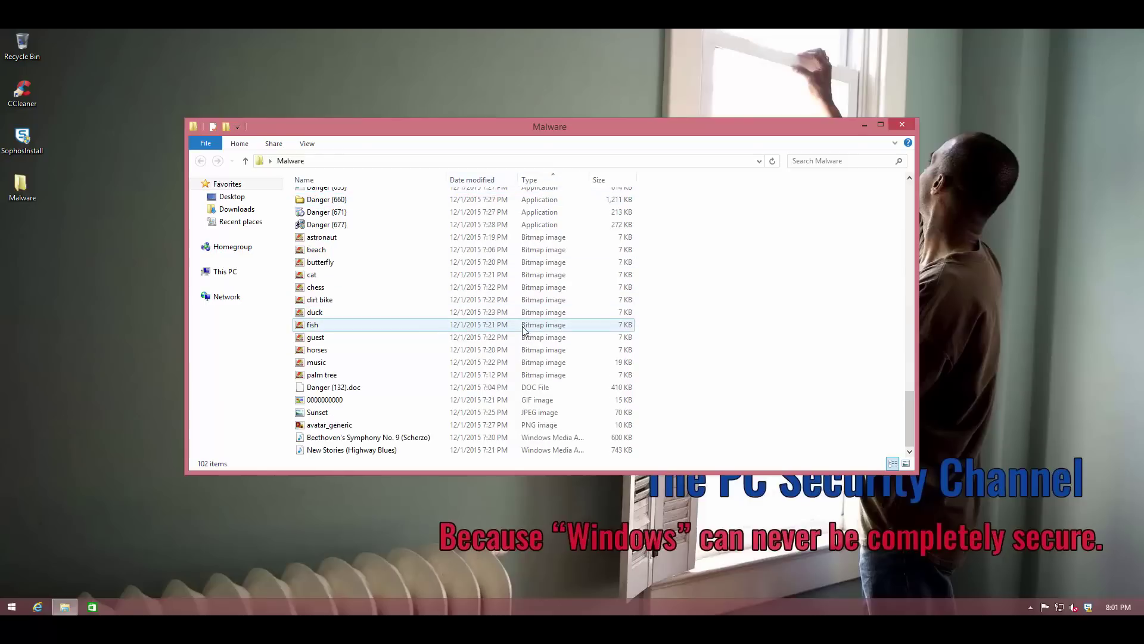
Permanently delete the non-application files in the Malware folder, from astronaut through New Stories (Highway Blues).
click(523, 237)
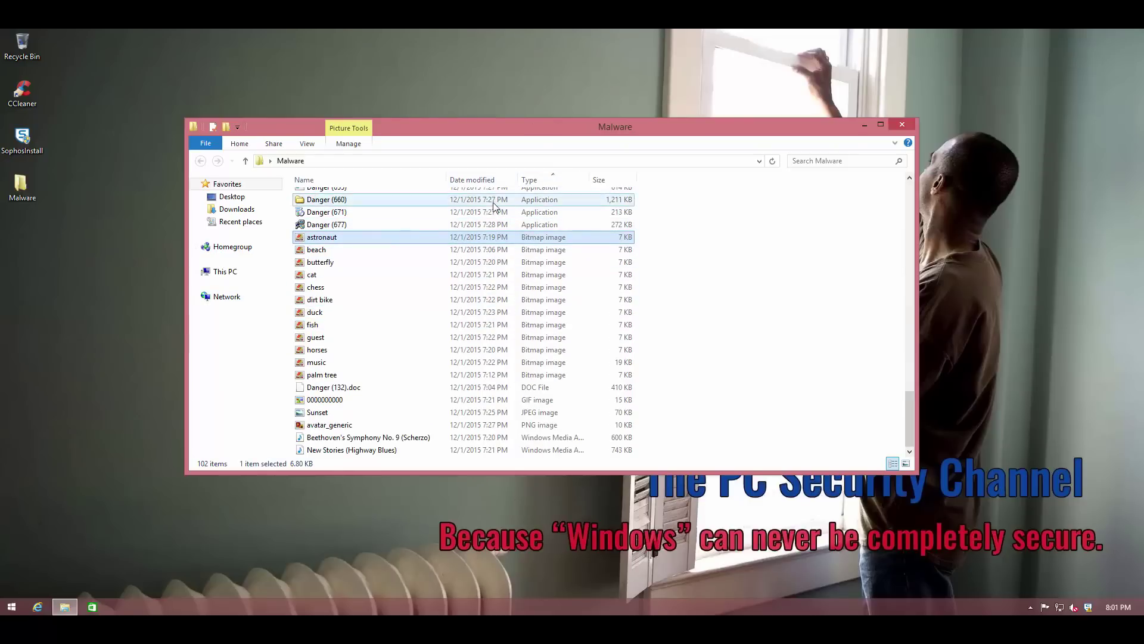
shift+click(501, 449)
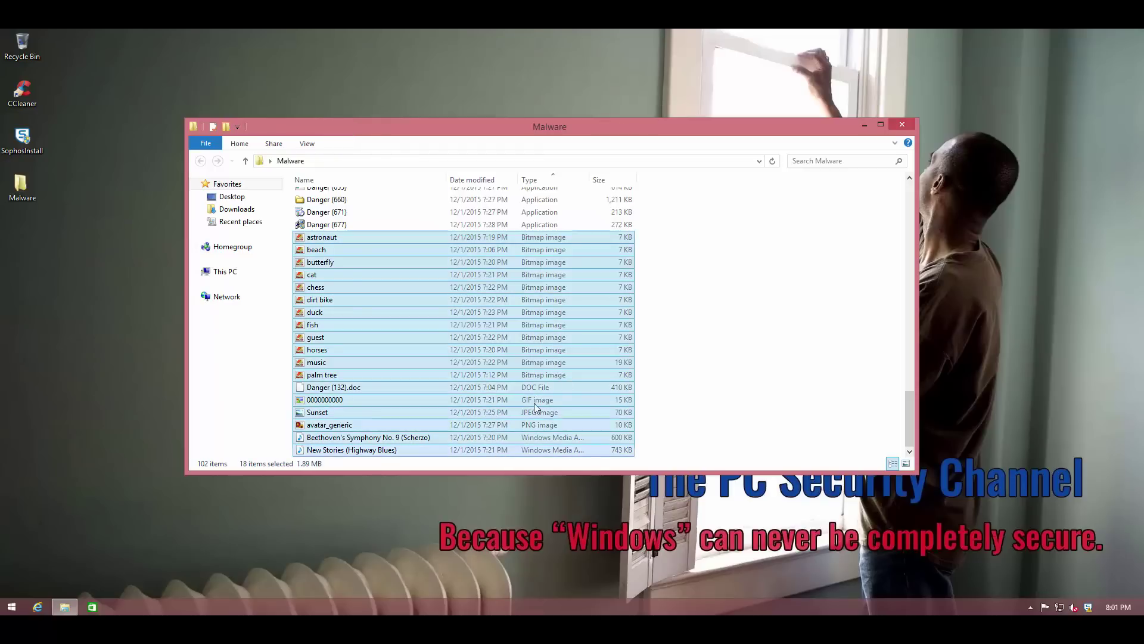
key(shift+Delete)
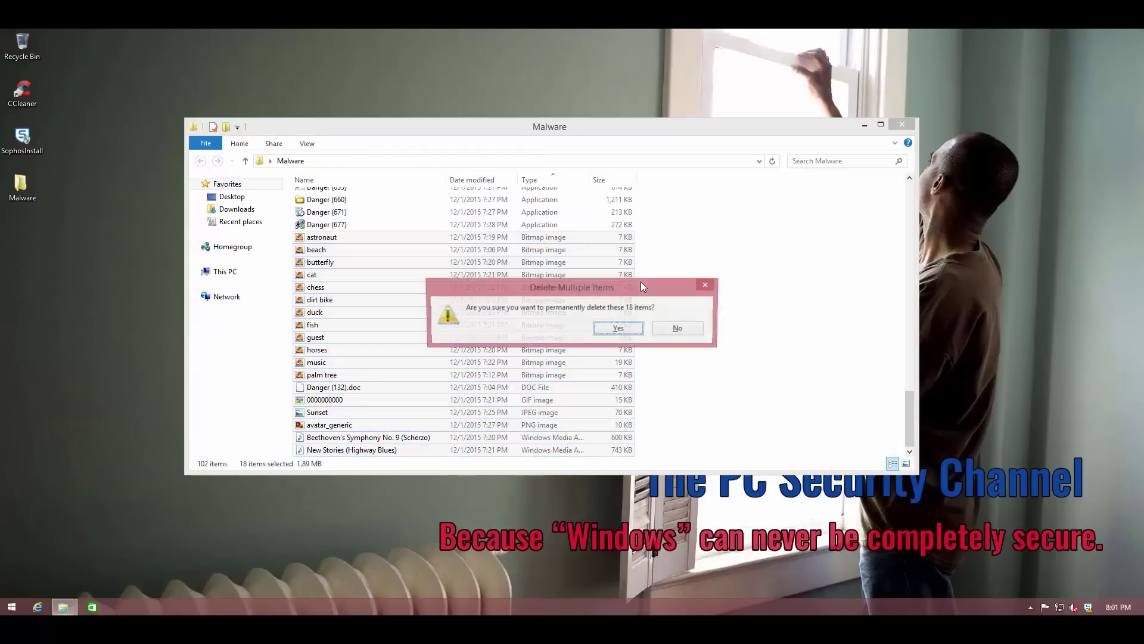
key(Return)
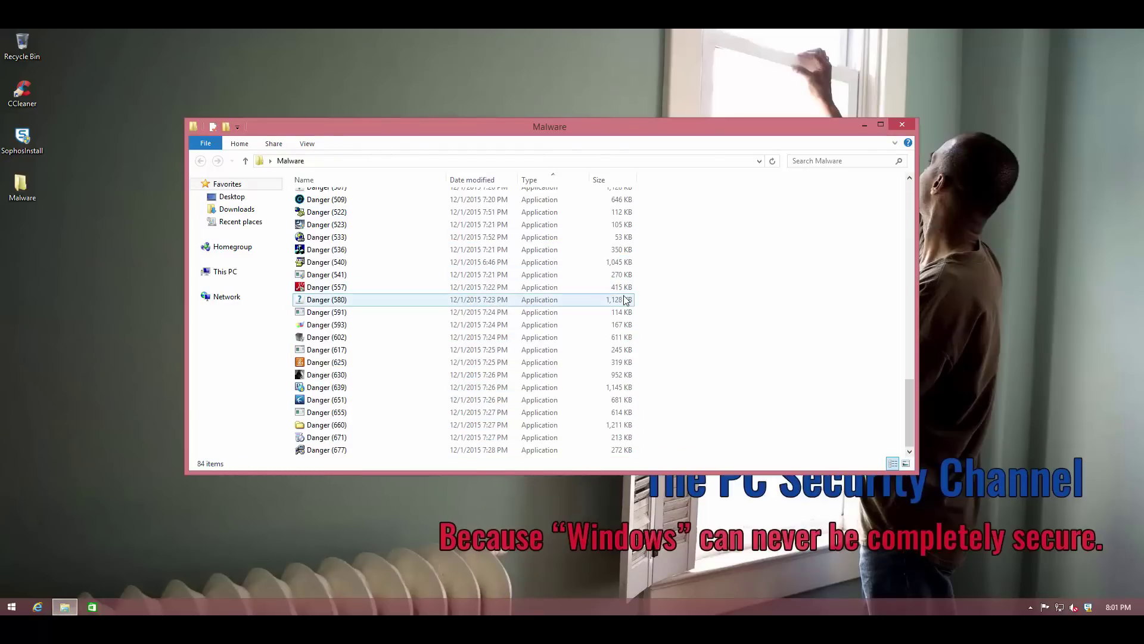
Look through the remaining Danger applications, calculate (683 - 84) / 683 in Calculator, and close Calculator.
scroll(531, 370, up, 13)
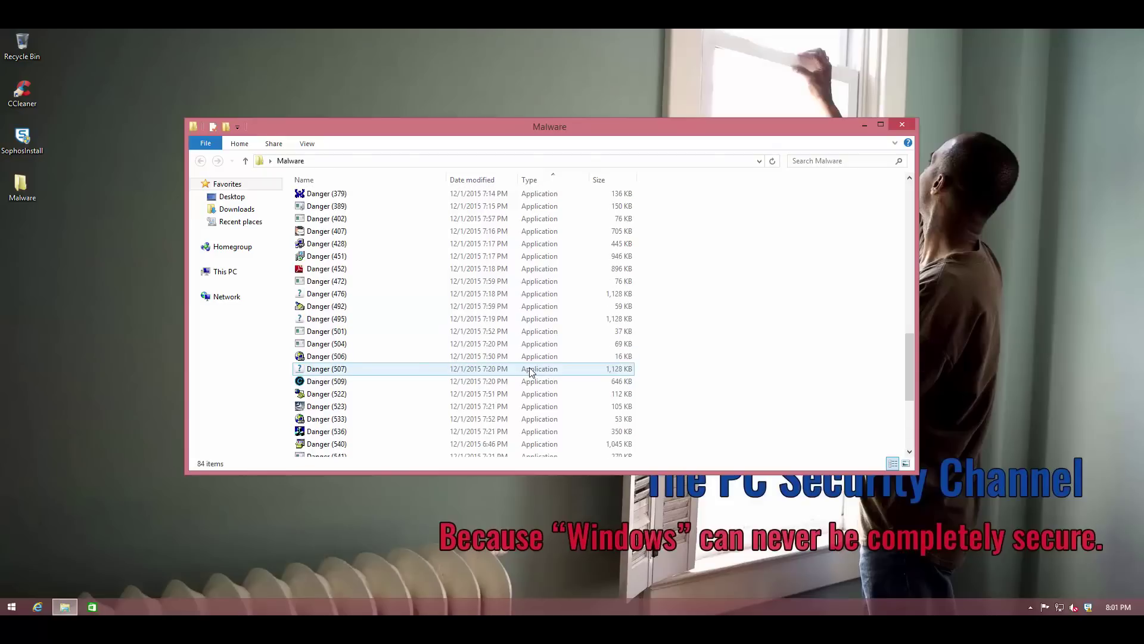
scroll(530, 370, up, 3)
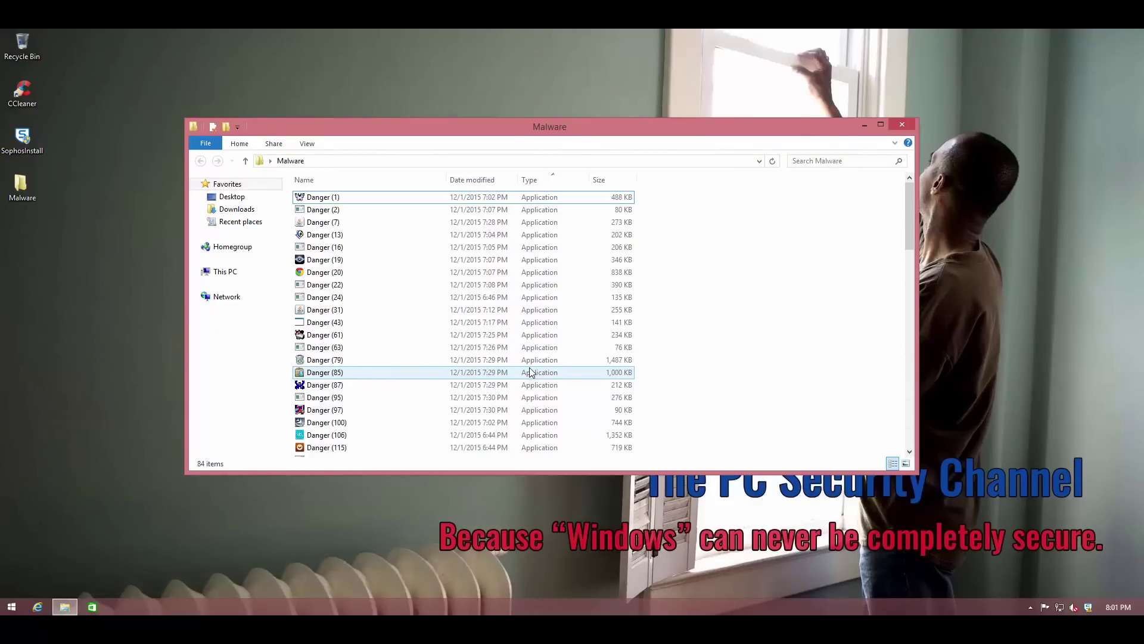
scroll(527, 371, down, 13)
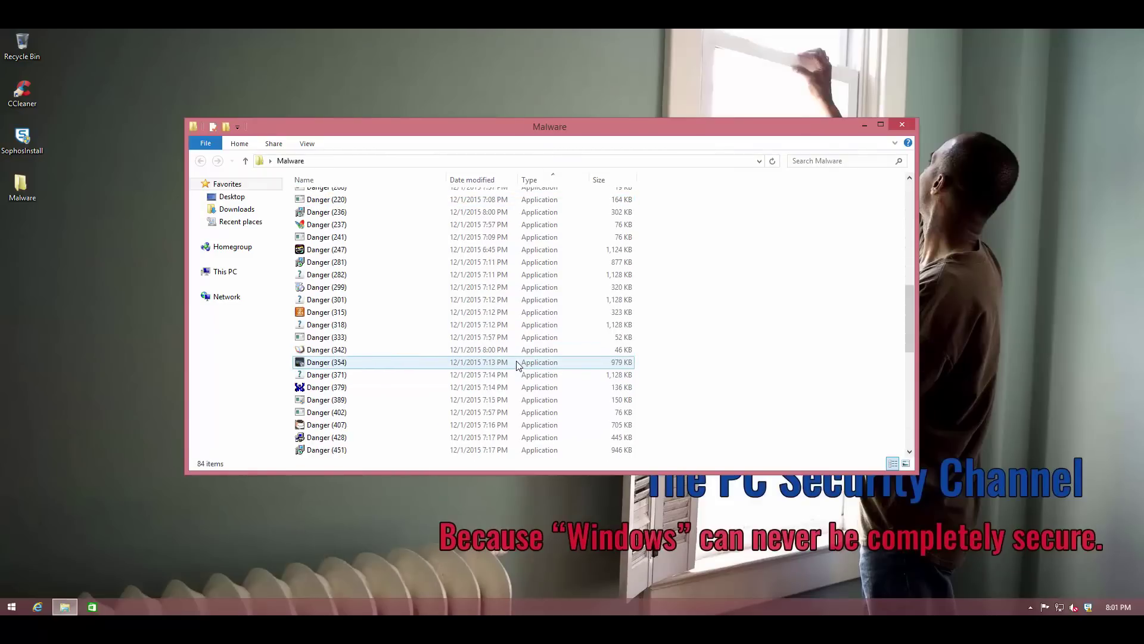
scroll(518, 366, down, 7)
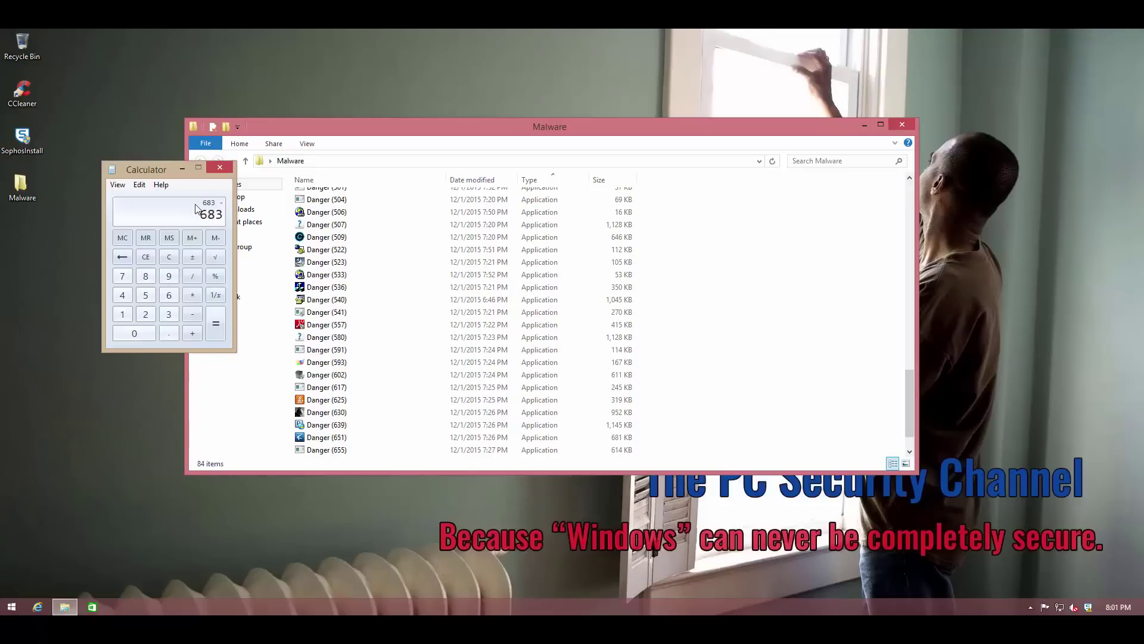
drag(156, 162, 549, 168)
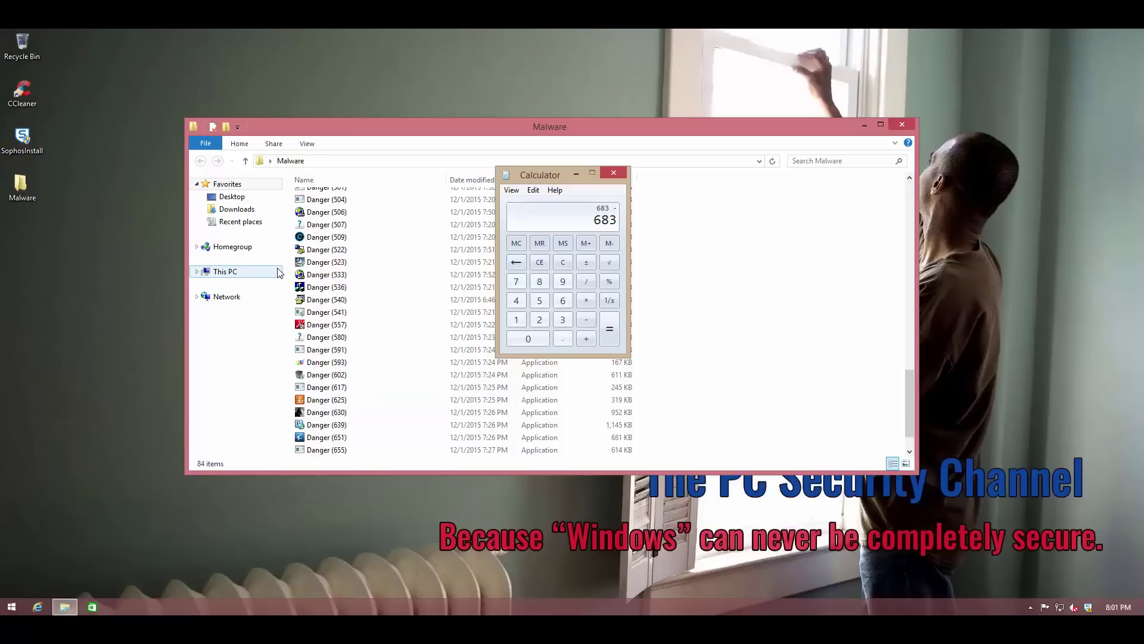
text(84)
key(Return)
text(683)
key(Return)
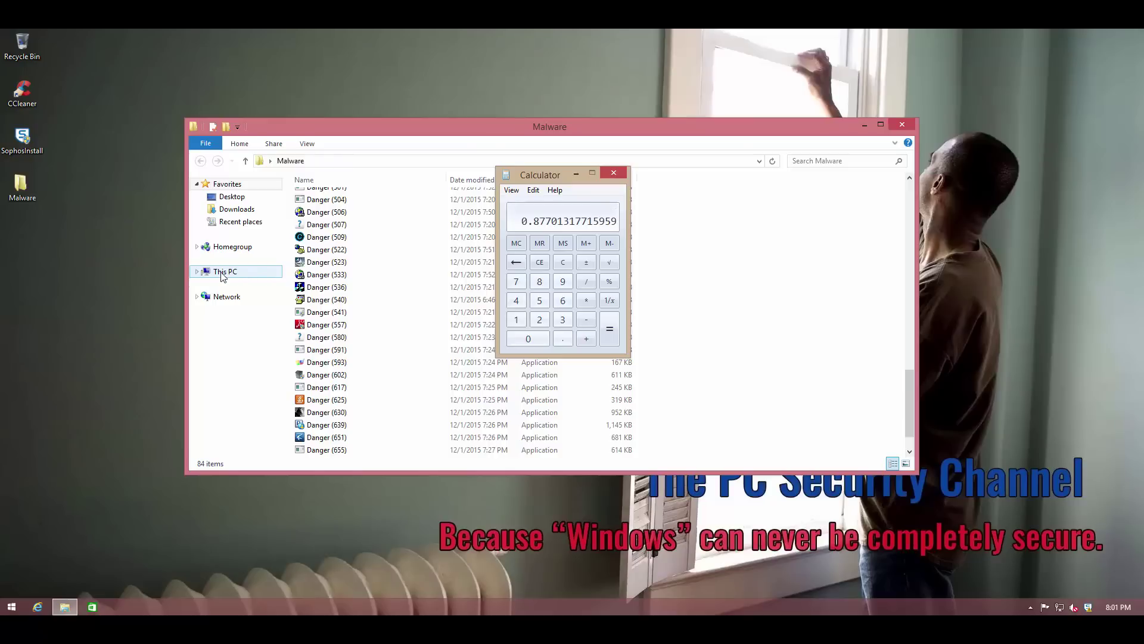
click(614, 173)
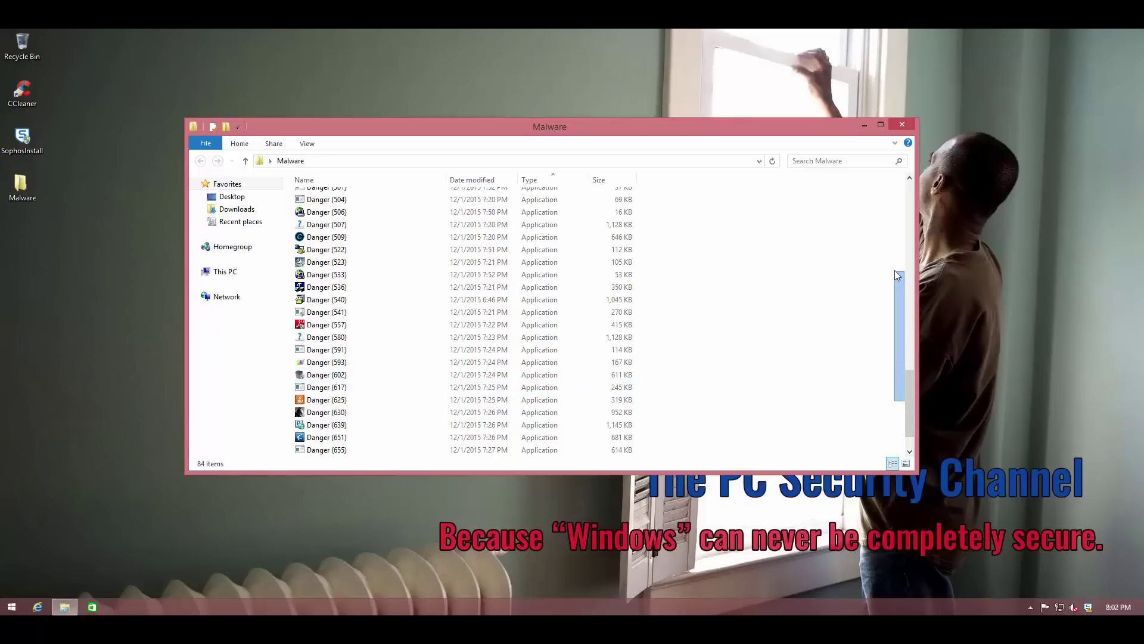
Open Sophos Home, allow it through User Account Control, and log in to its online Home Dashboard with the prefilled credentials.
drag(911, 385, 909, 198)
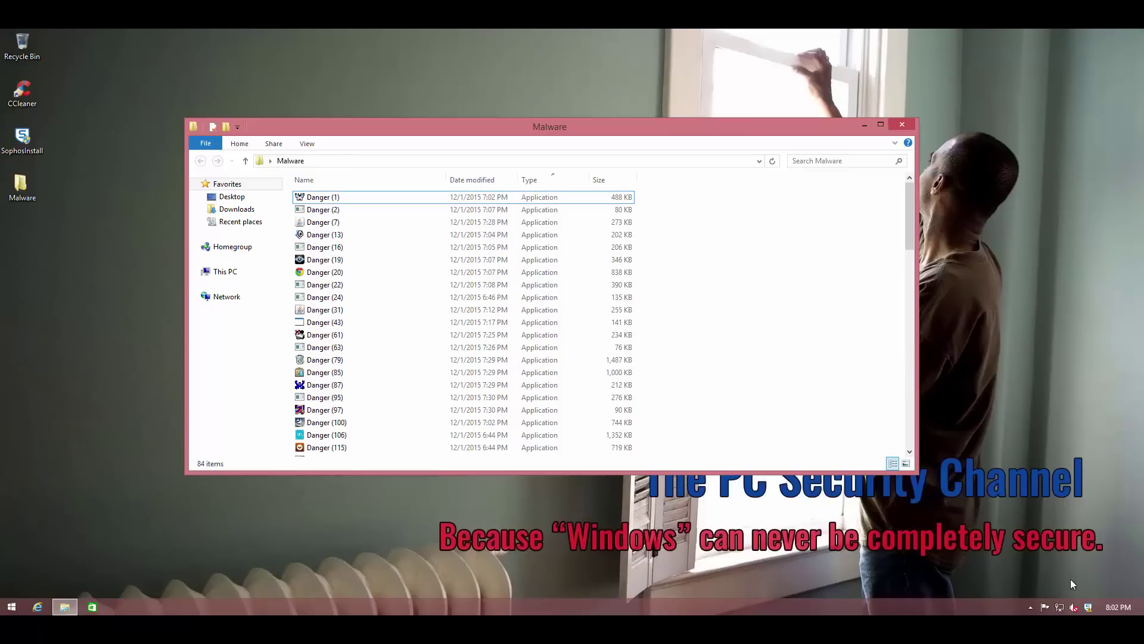
click(1087, 606)
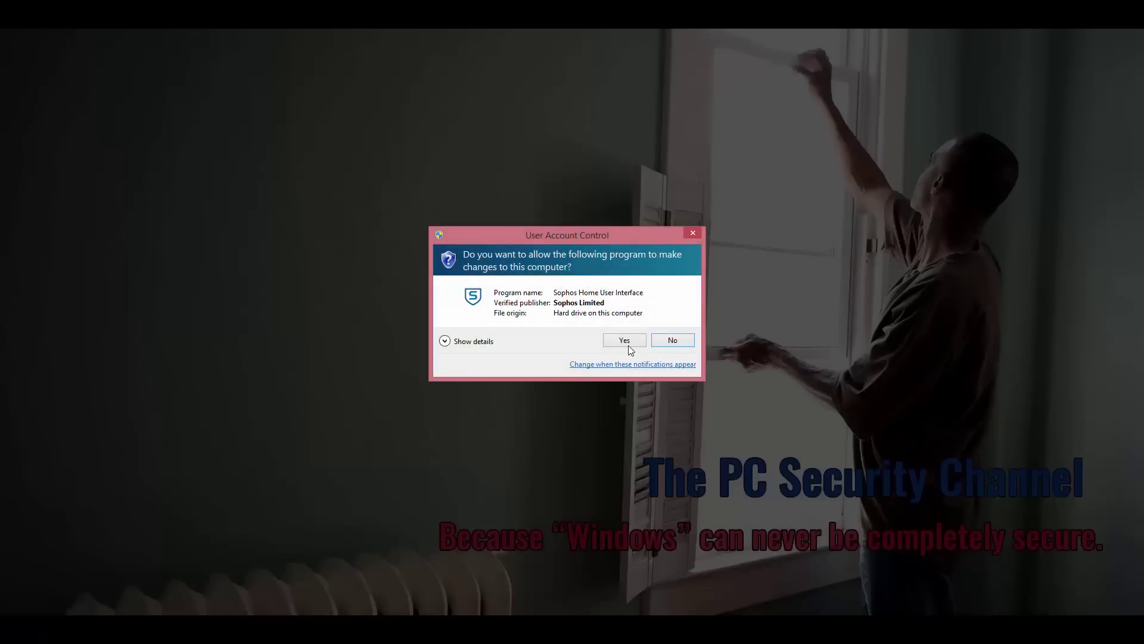
click(621, 338)
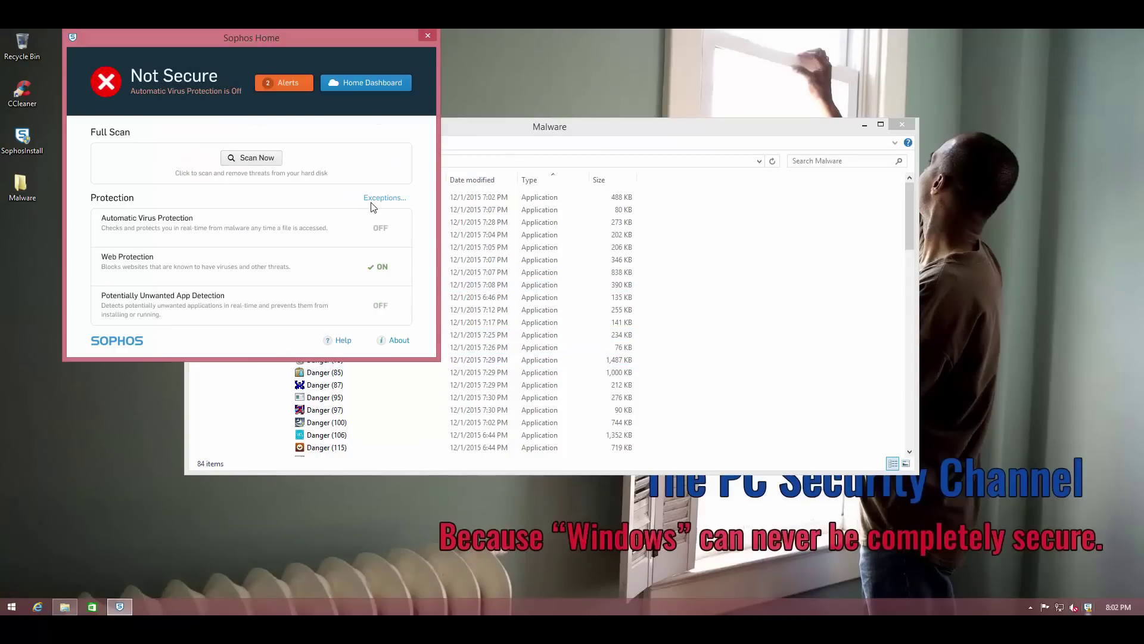
click(347, 82)
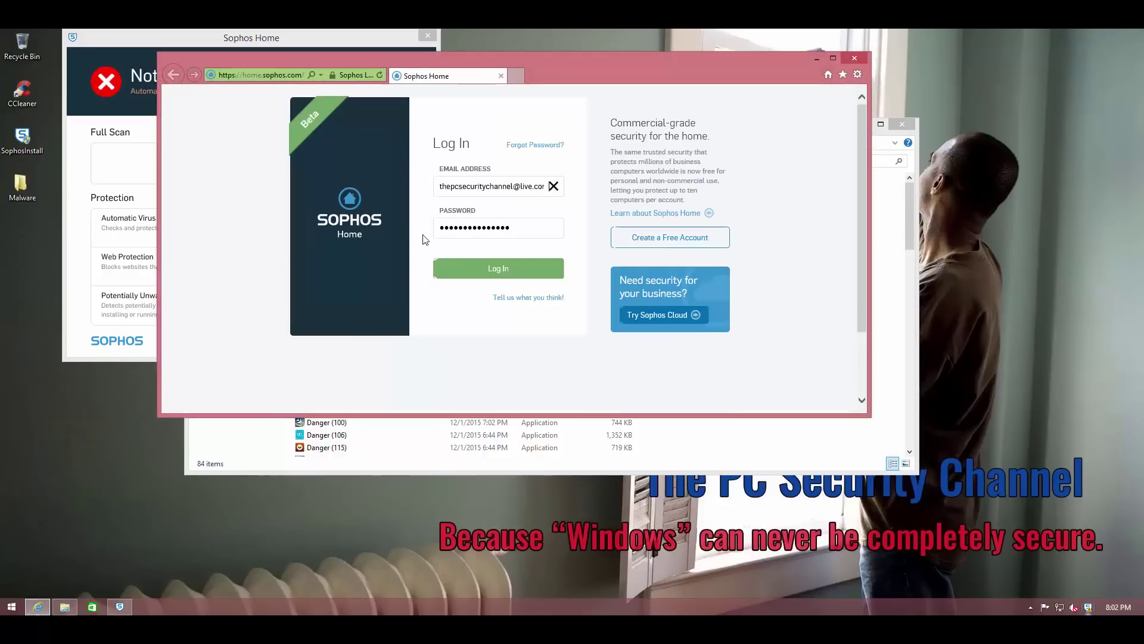
click(445, 269)
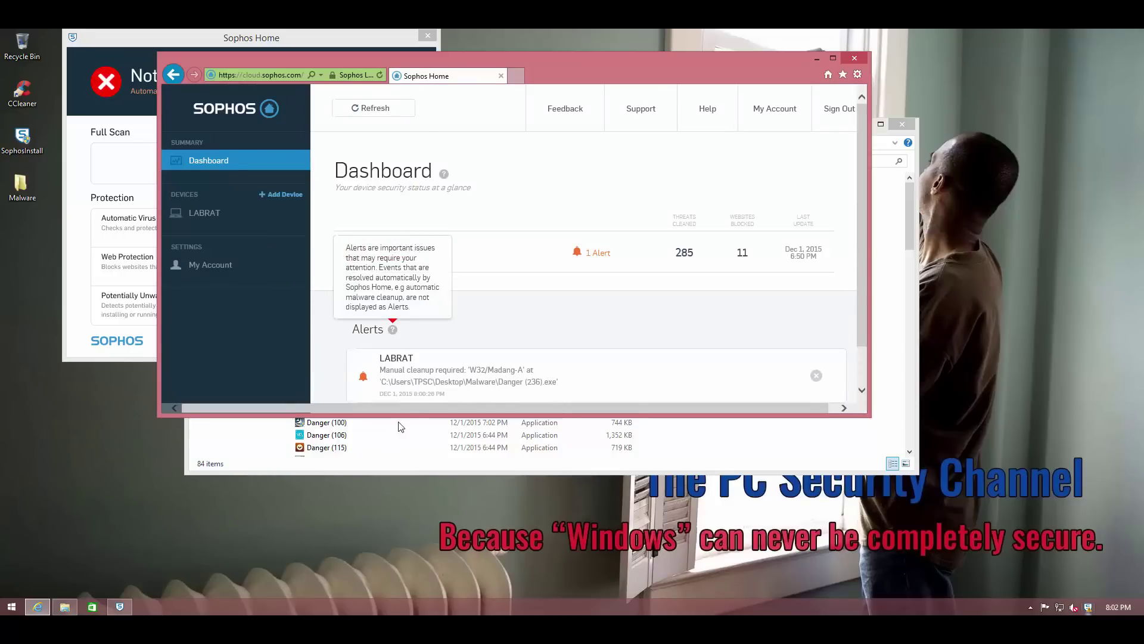
Turn on Automatic Virus Protection and Potentially Unwanted Application detection for the LABRAT device, and close the browser.
scroll(427, 364, down, 1)
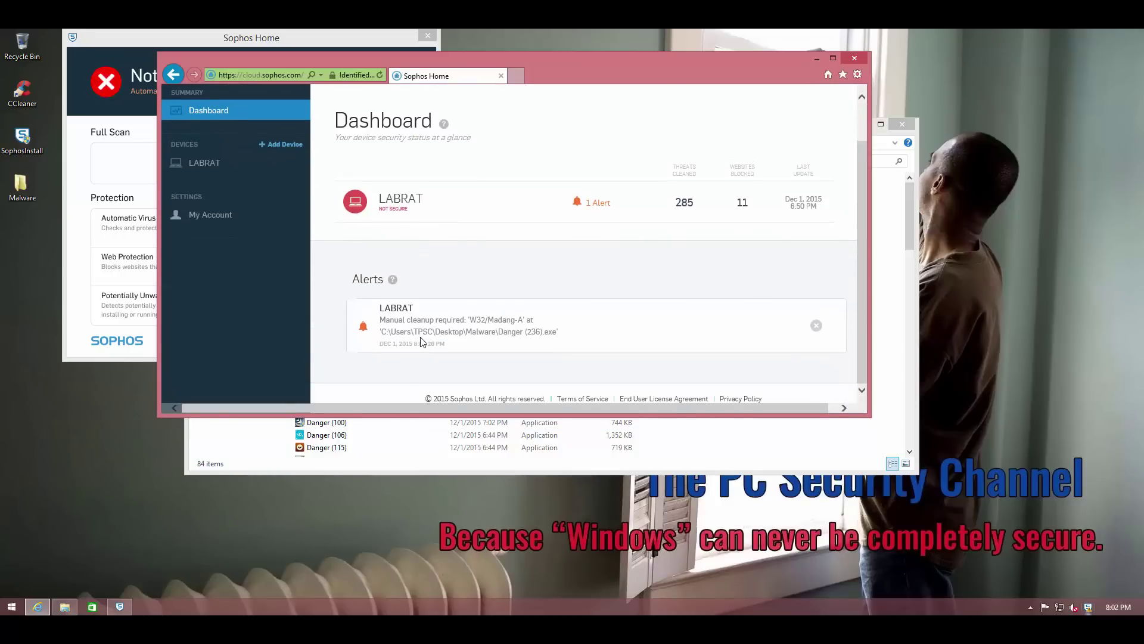
scroll(421, 341, up, 1)
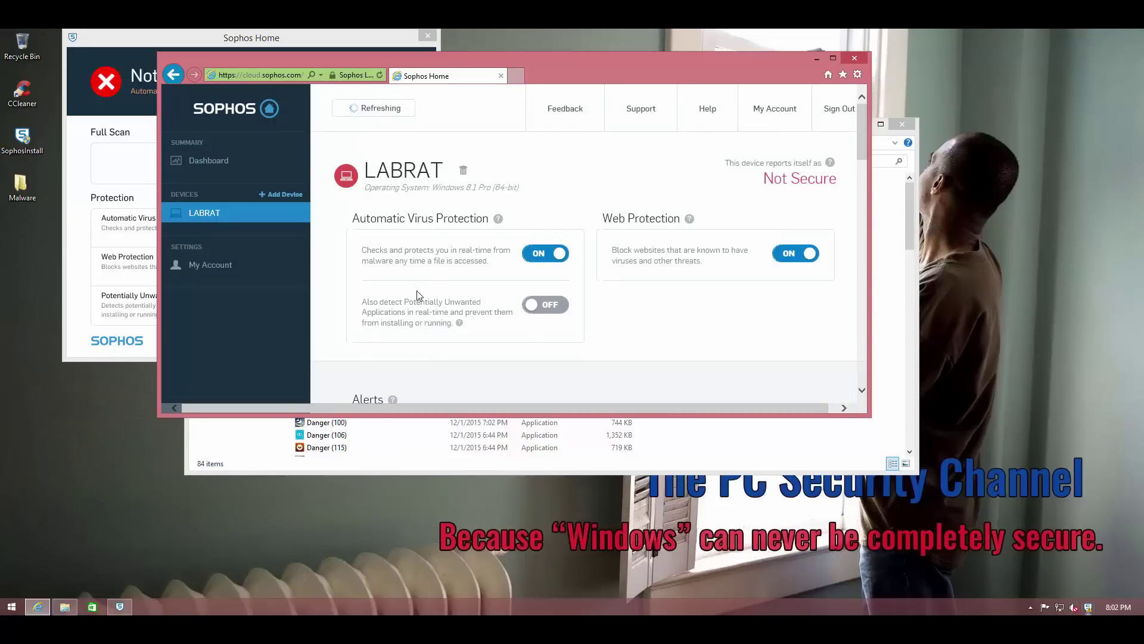
click(565, 305)
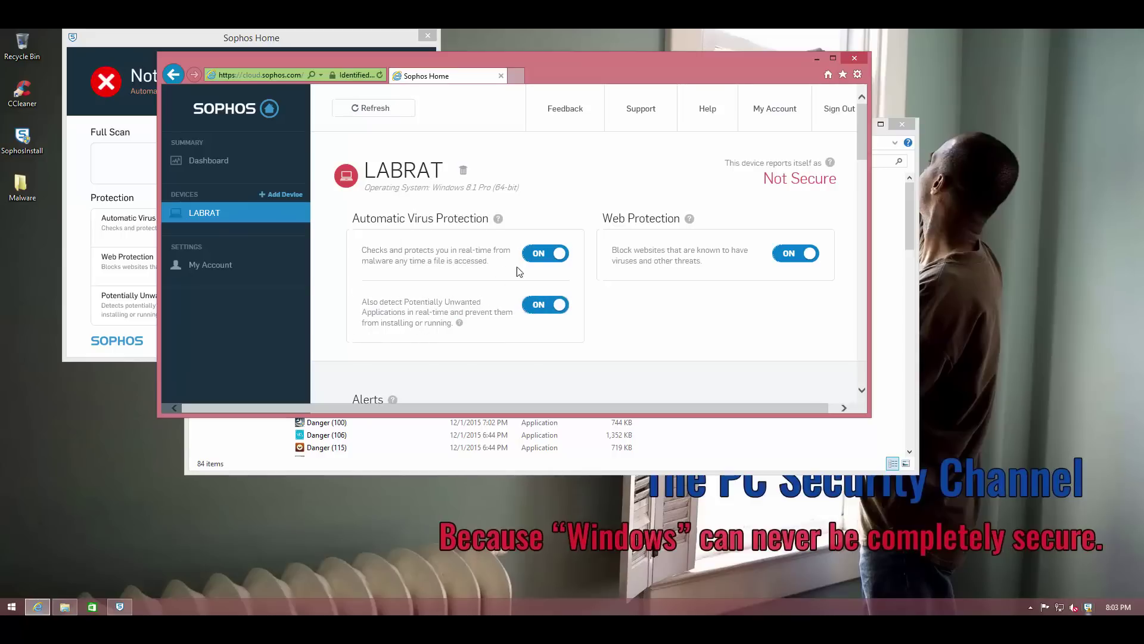
click(854, 58)
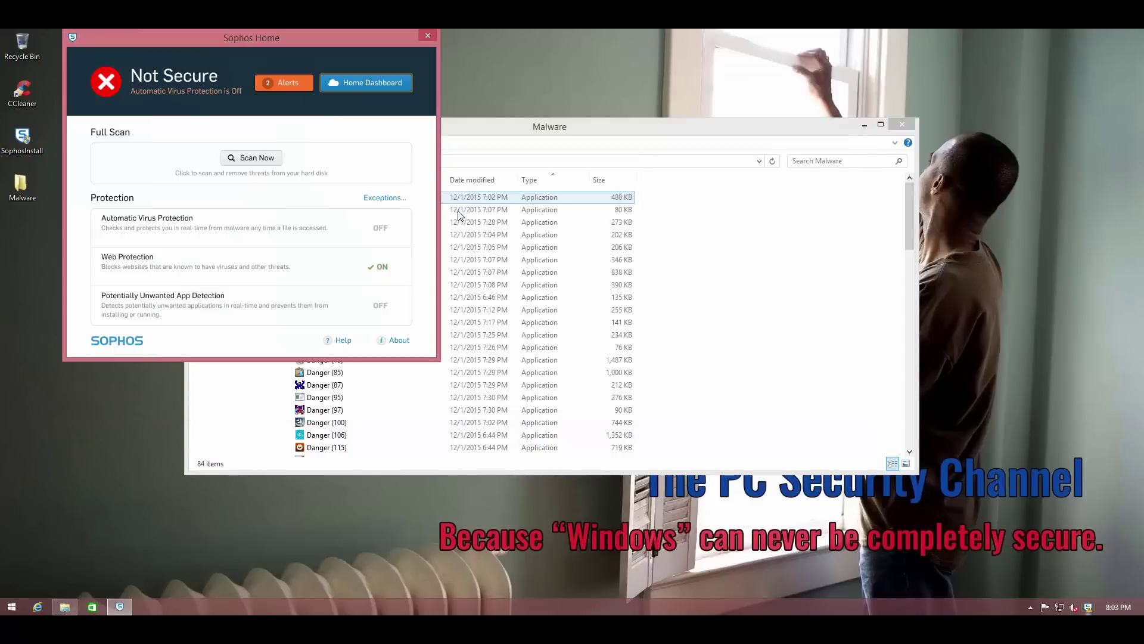
Close and reopen Sophos Home to check its protection status, allowing it through User Account Control, and close it again.
drag(356, 41, 698, 136)
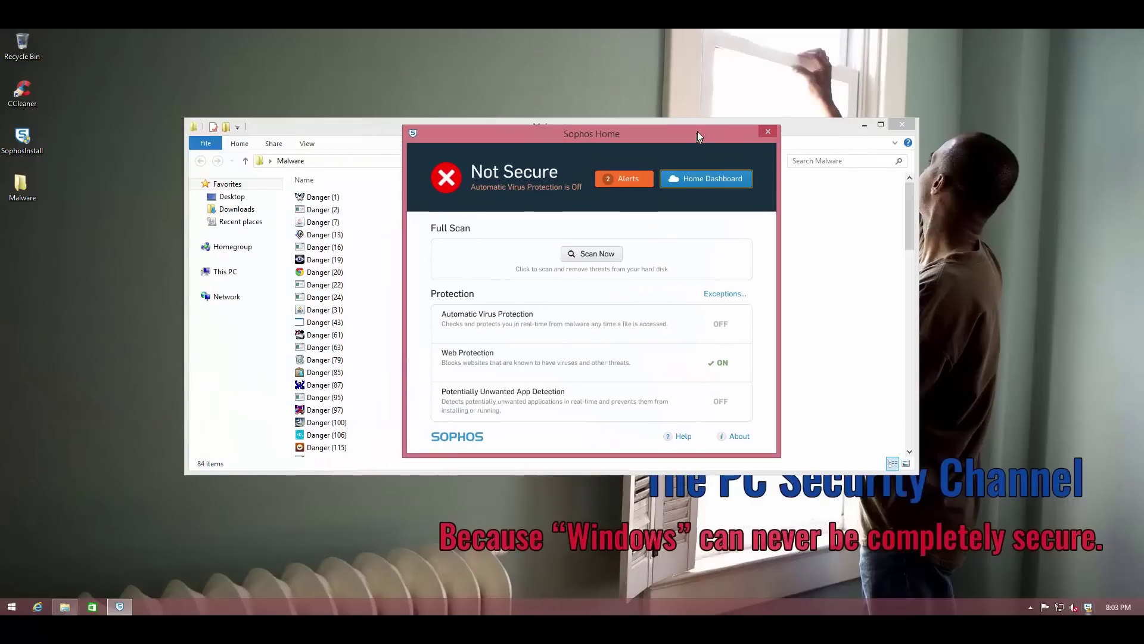
click(342, 136)
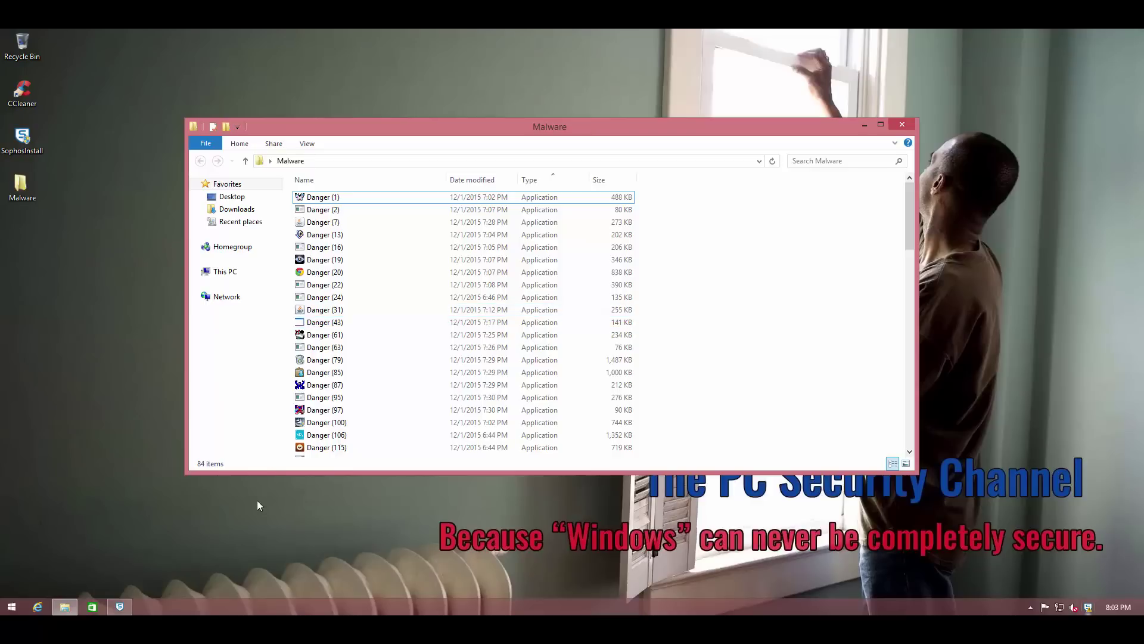
click(120, 606)
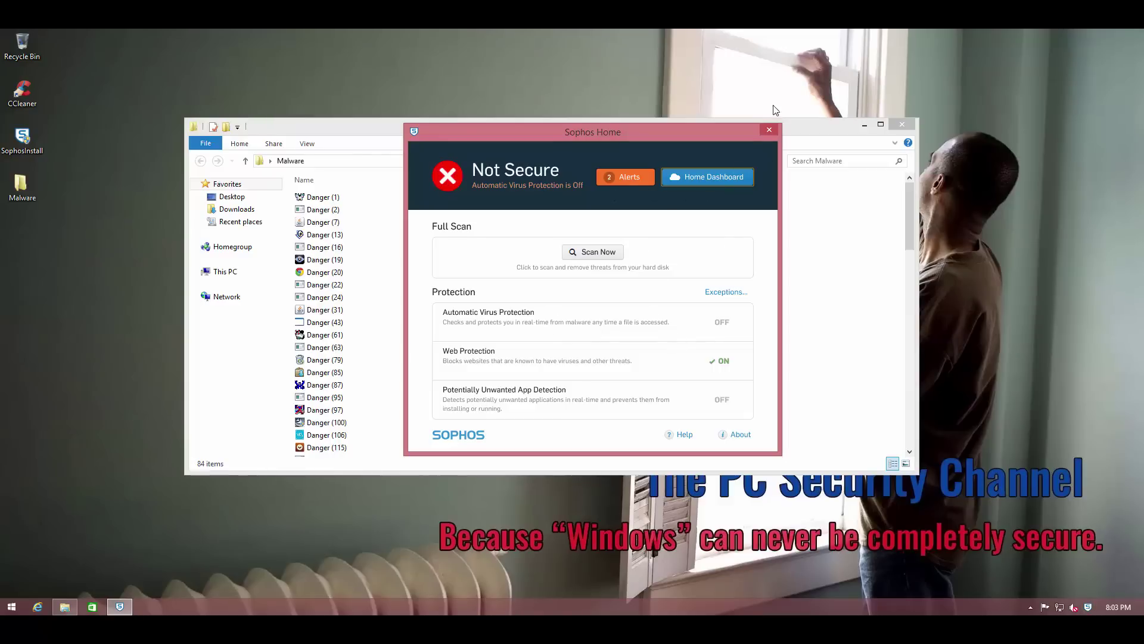
click(773, 131)
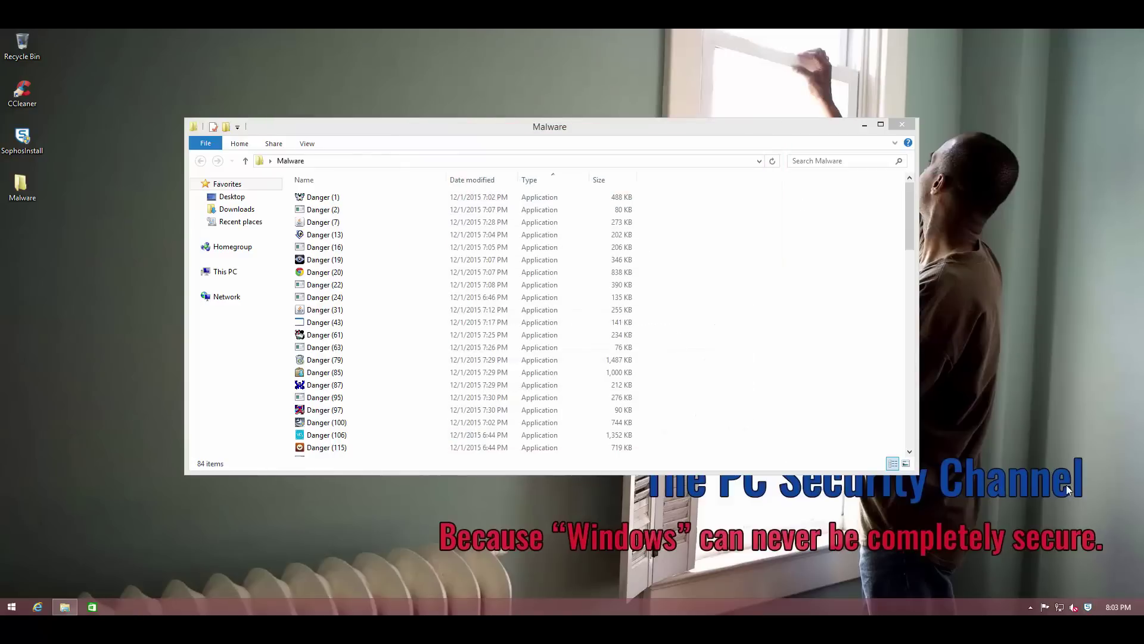
click(1089, 607)
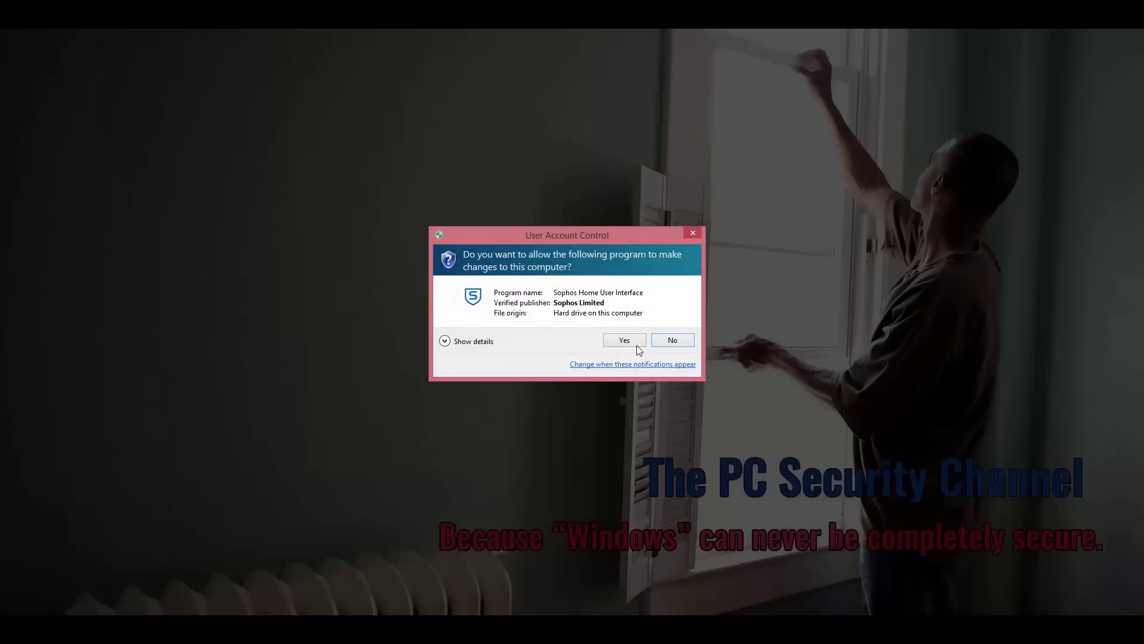
click(635, 345)
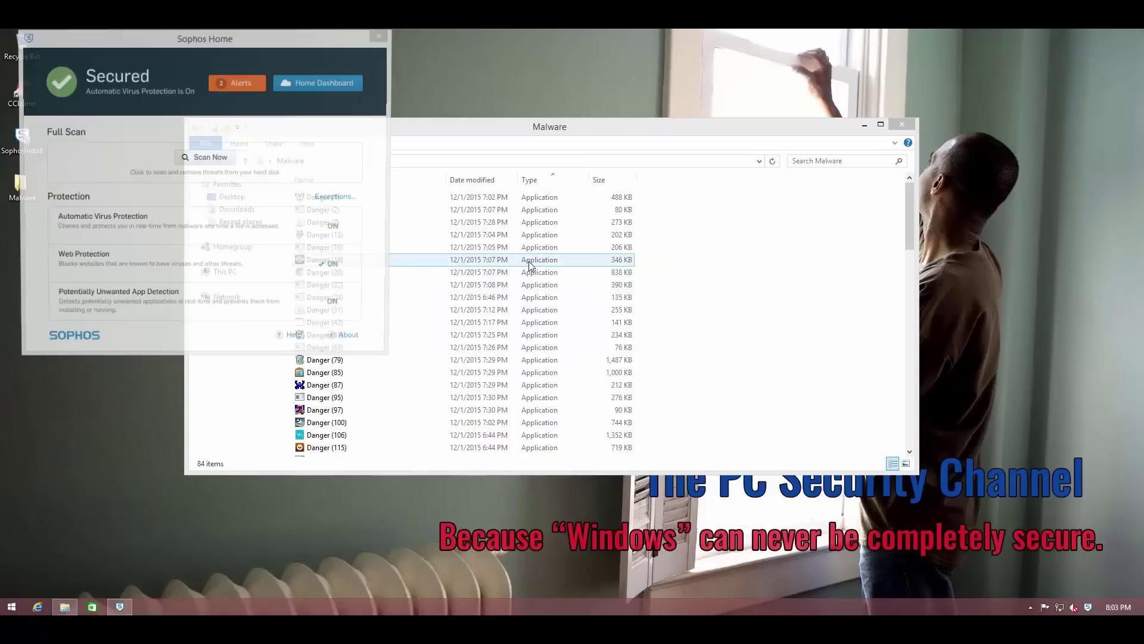
drag(217, 43, 366, 116)
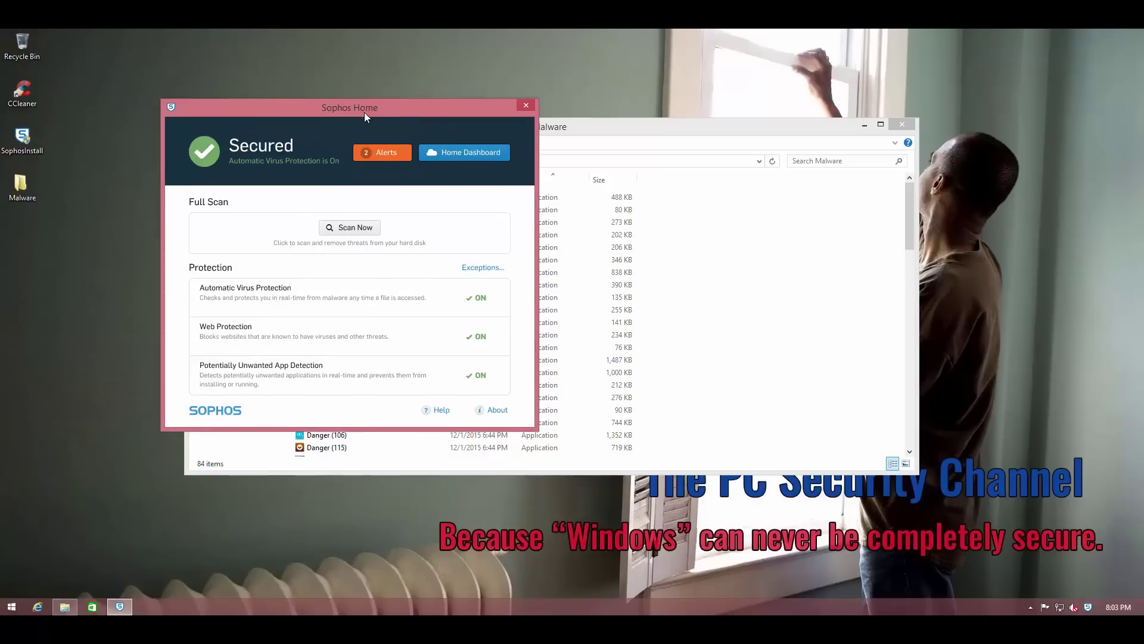
click(526, 107)
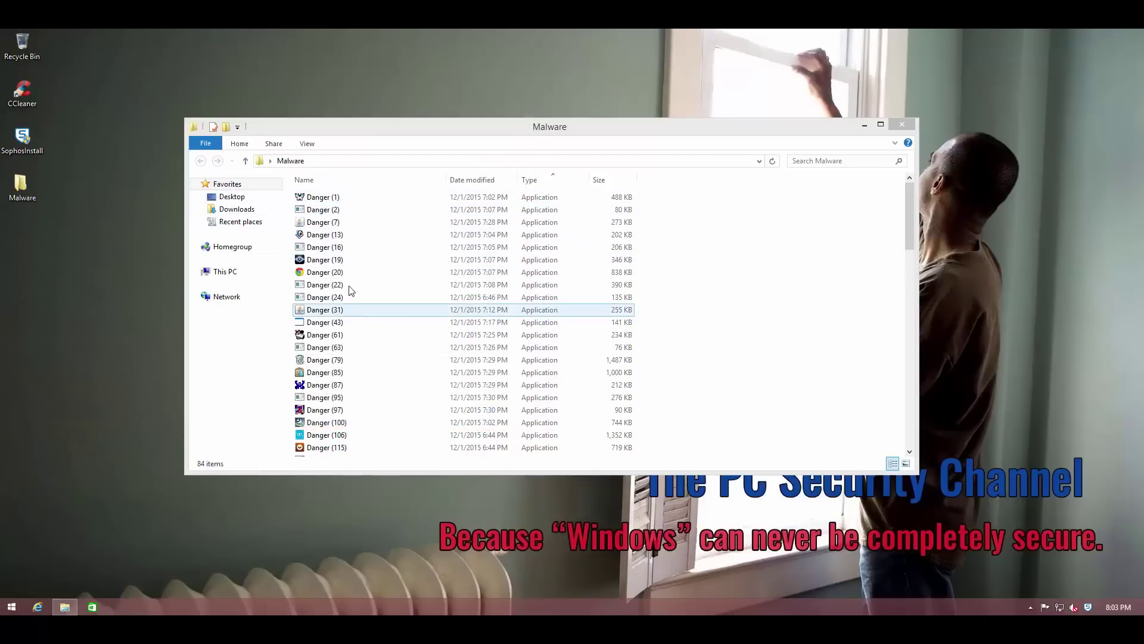
Run the samples Danger (7) and Danger (20) from the Malware folder and dismiss the dialogs.
click(316, 212)
double_click(318, 222)
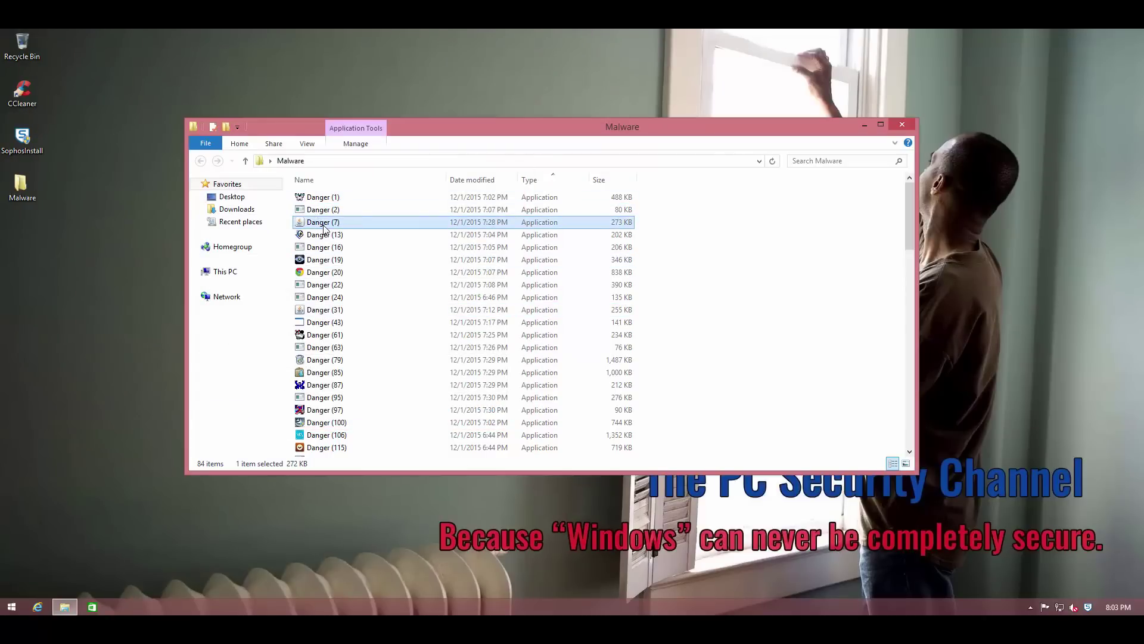
click(604, 367)
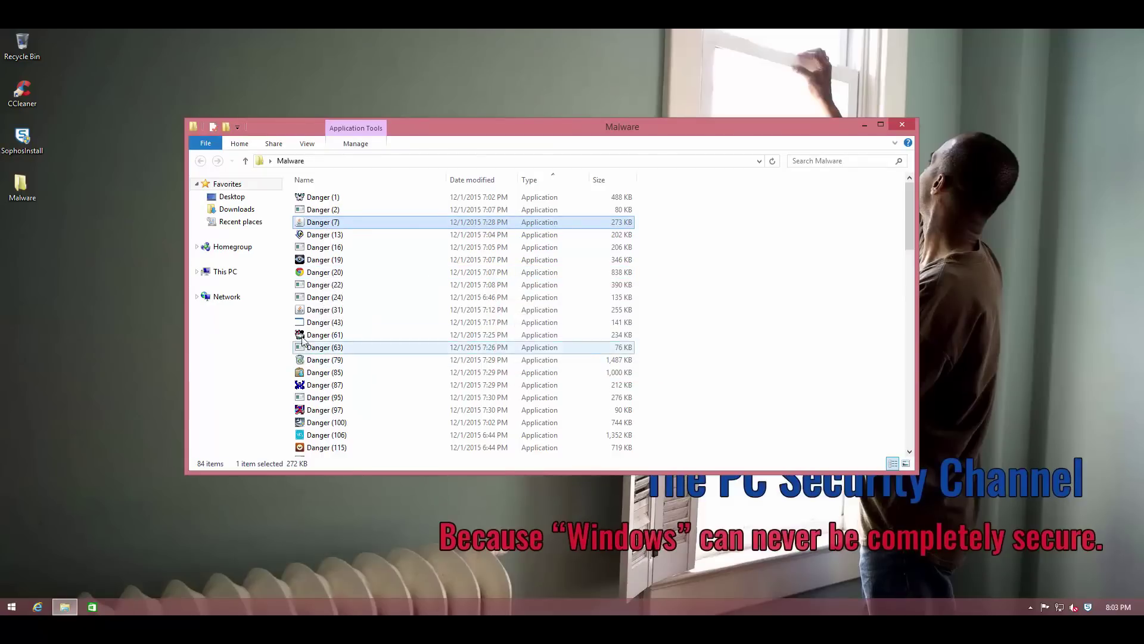
click(312, 274)
double_click(312, 275)
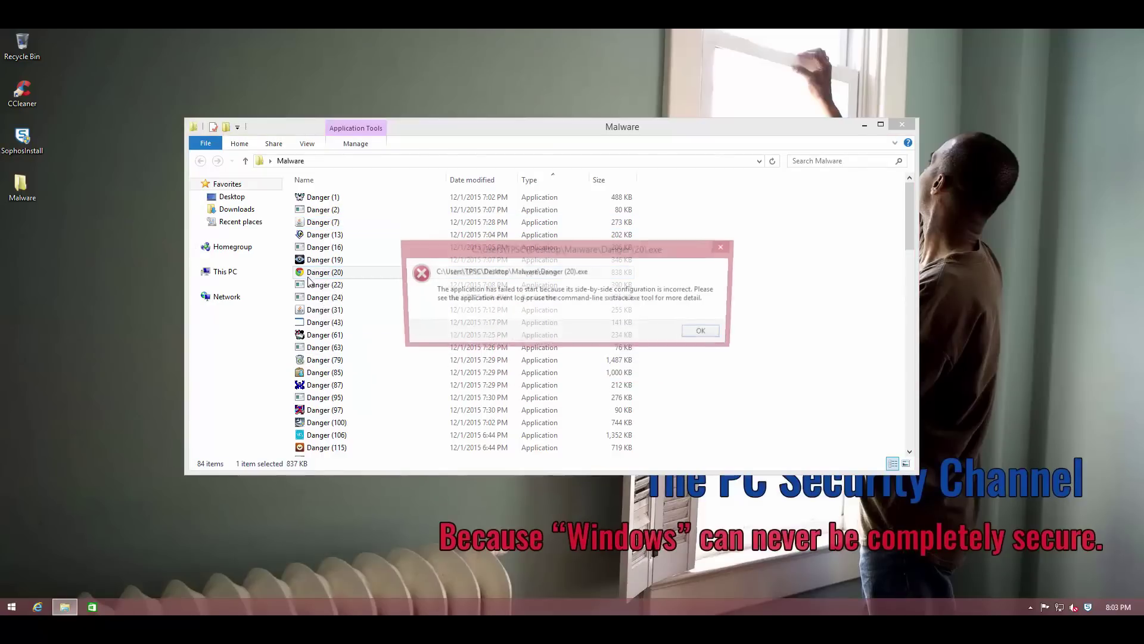
click(704, 334)
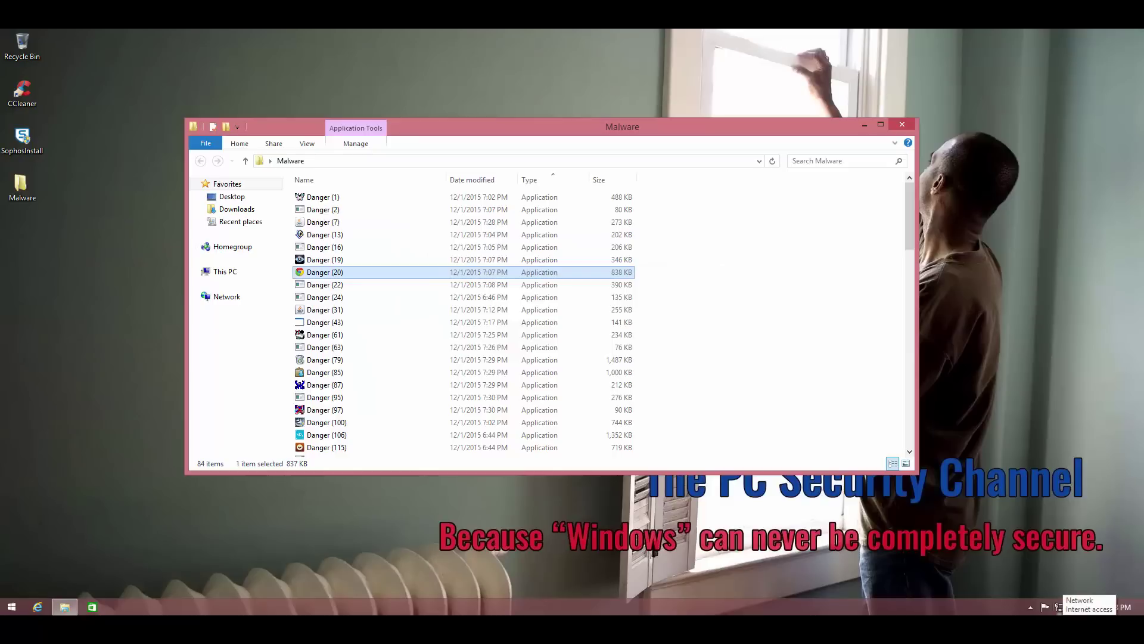
Mute the system sound and try the samples Danger (43), Danger (85) and Danger (95) from the Malware folder.
click(1067, 607)
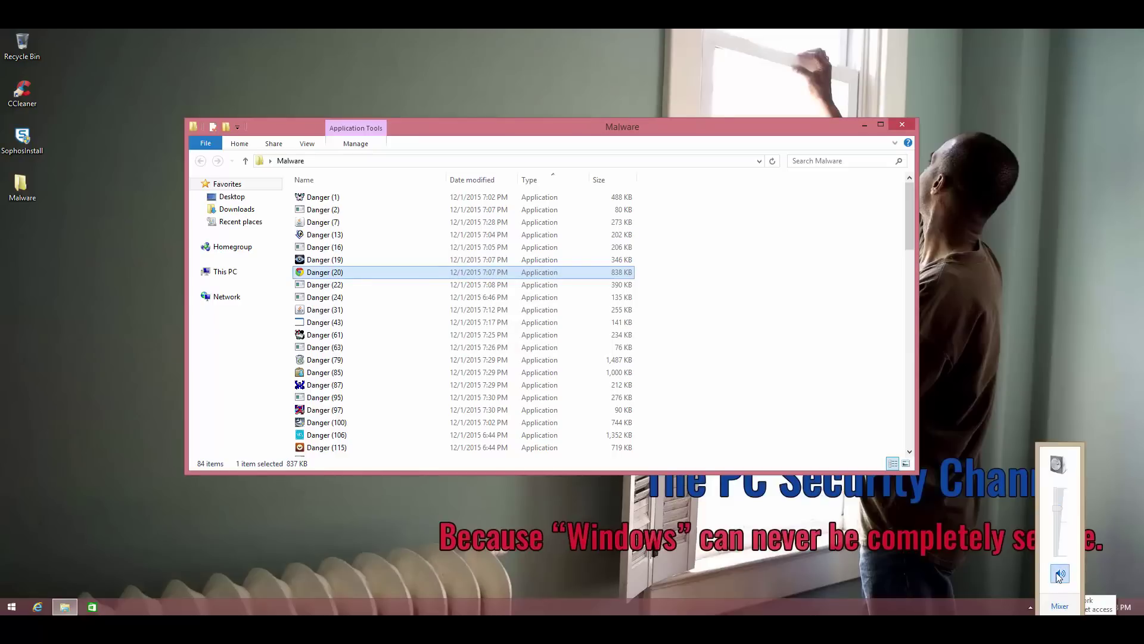
click(600, 366)
click(367, 322)
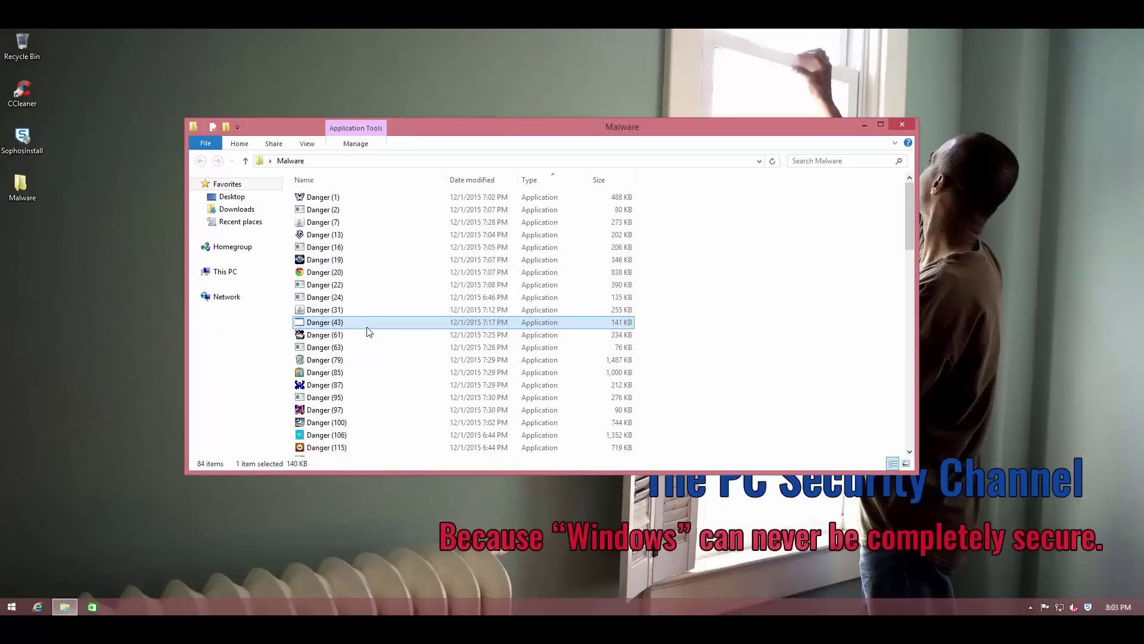
click(368, 373)
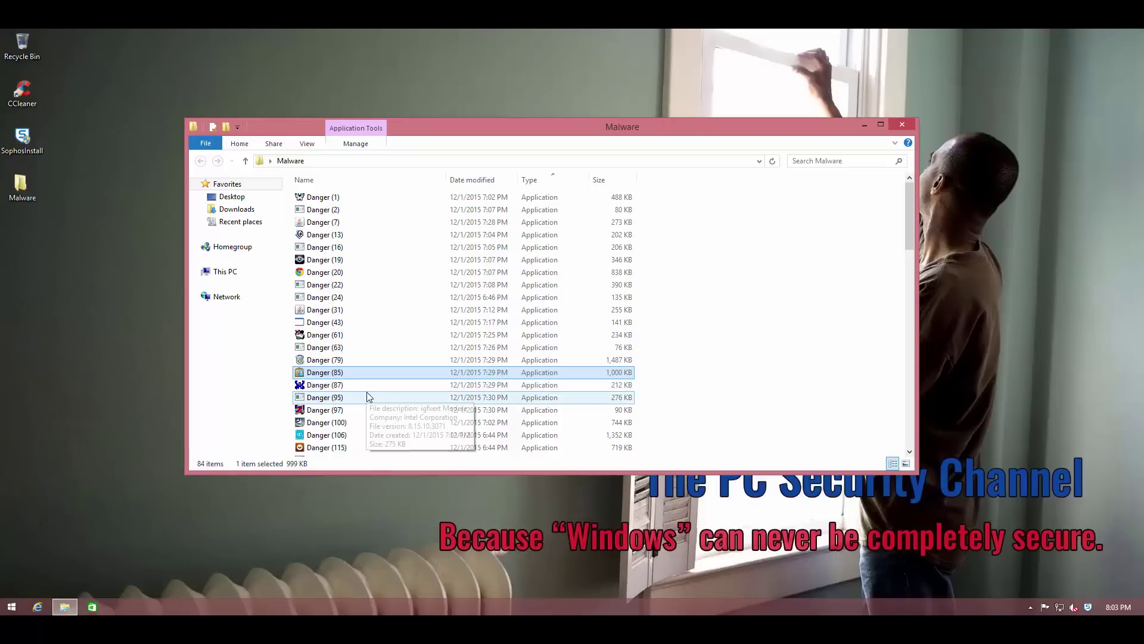
click(330, 398)
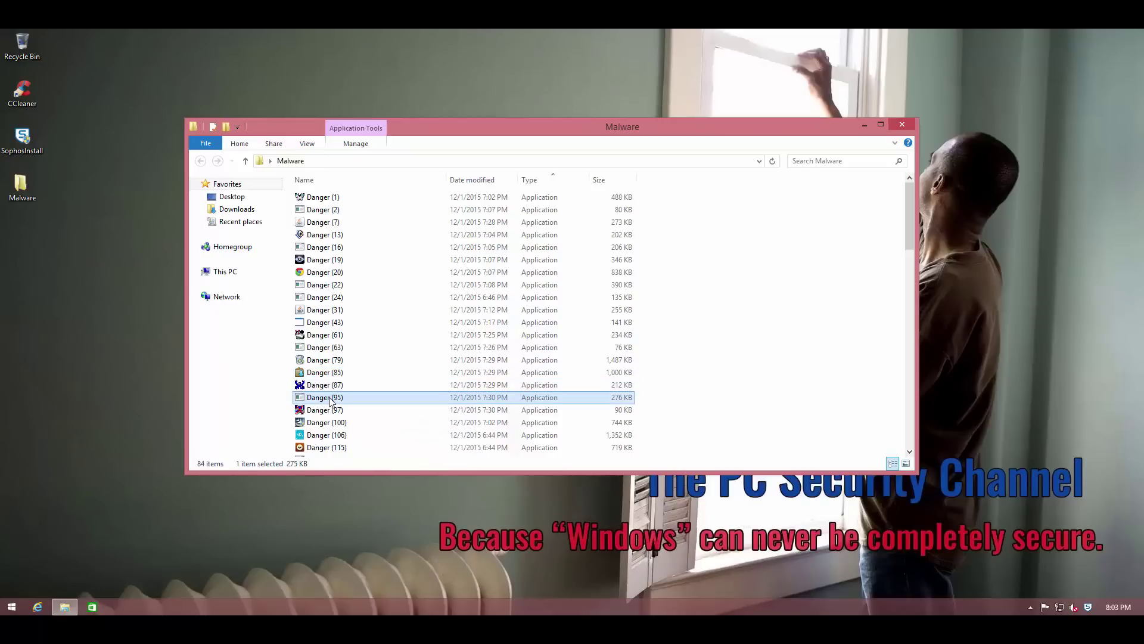
Run the samples Danger (123) and Danger (130), allow the User Account Control request, and dismiss the Sophos Home threat notifications.
scroll(352, 401, down, 2)
click(368, 401)
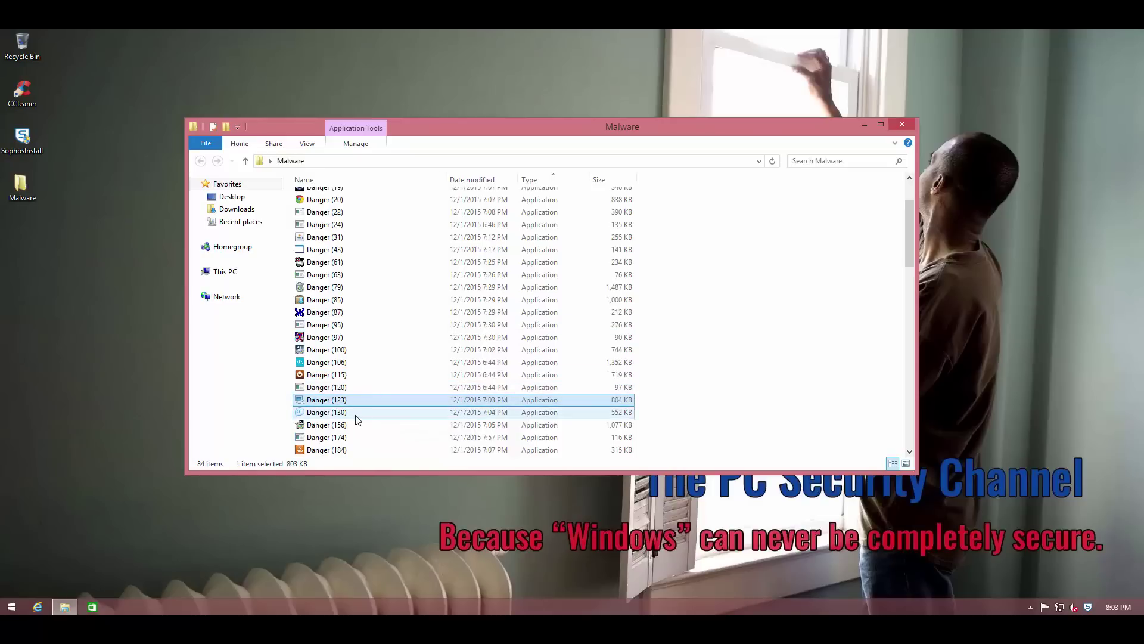
click(356, 416)
scroll(366, 416, down, 3)
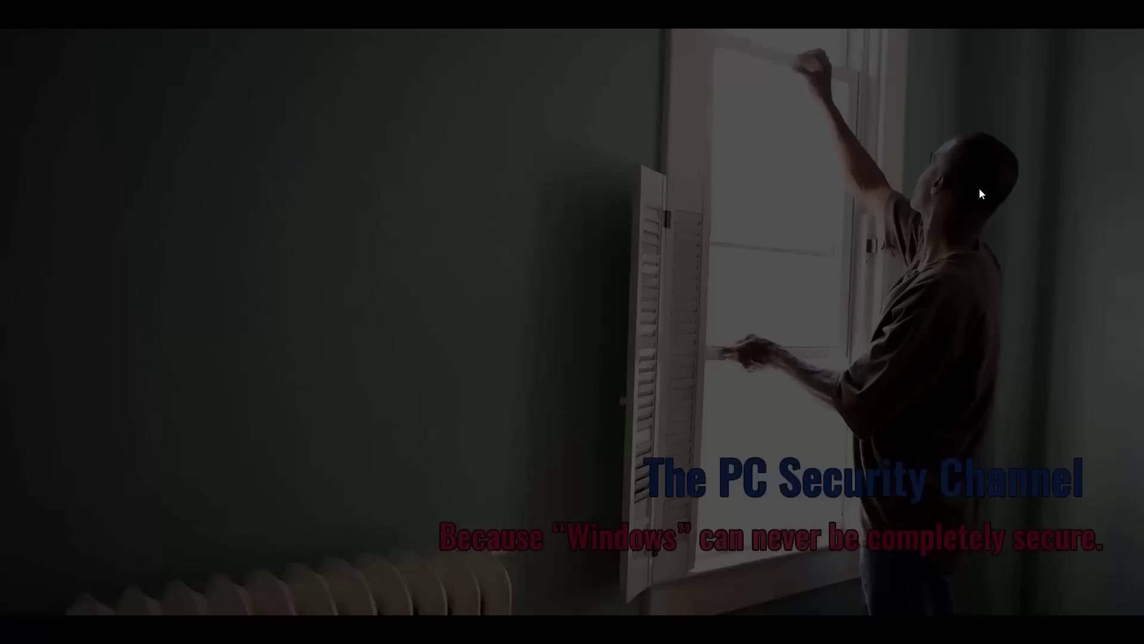
click(619, 341)
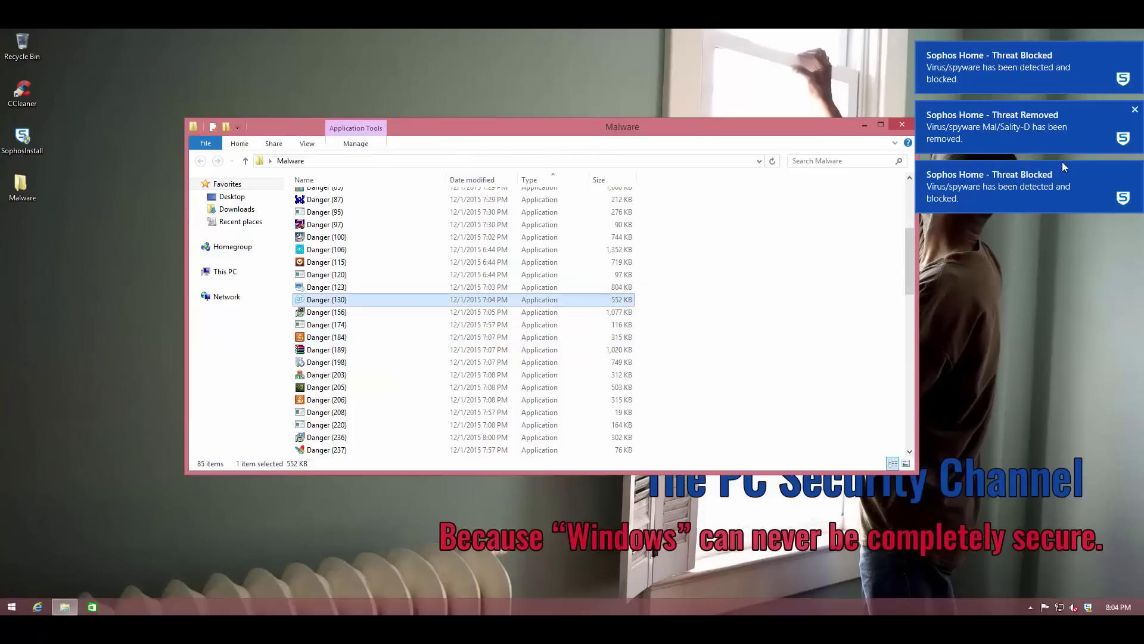
click(1133, 170)
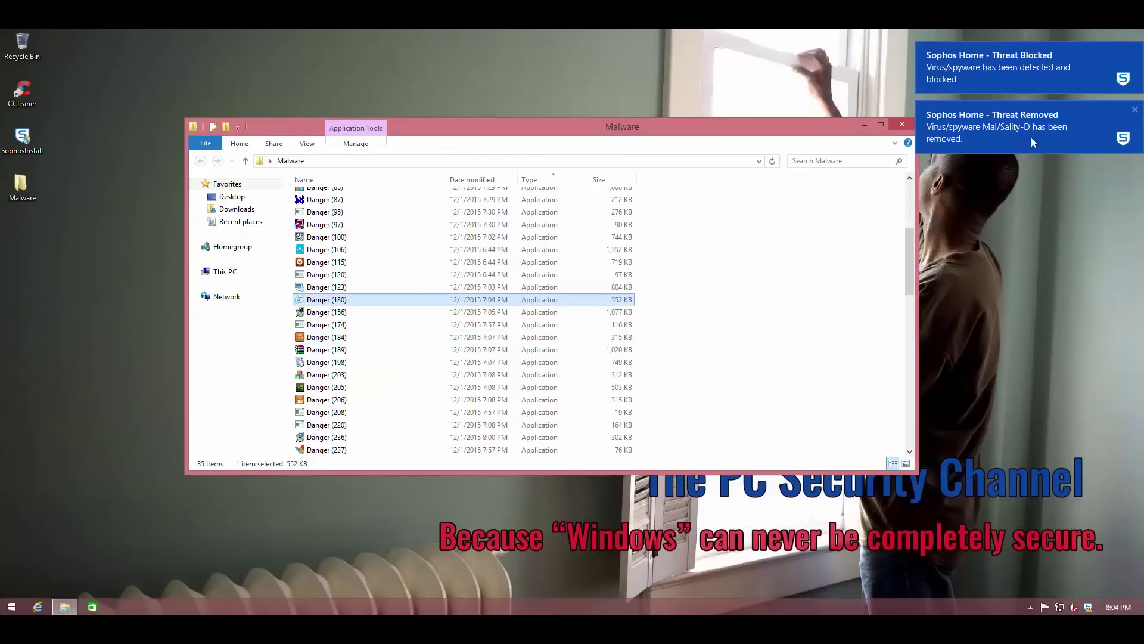
click(1134, 111)
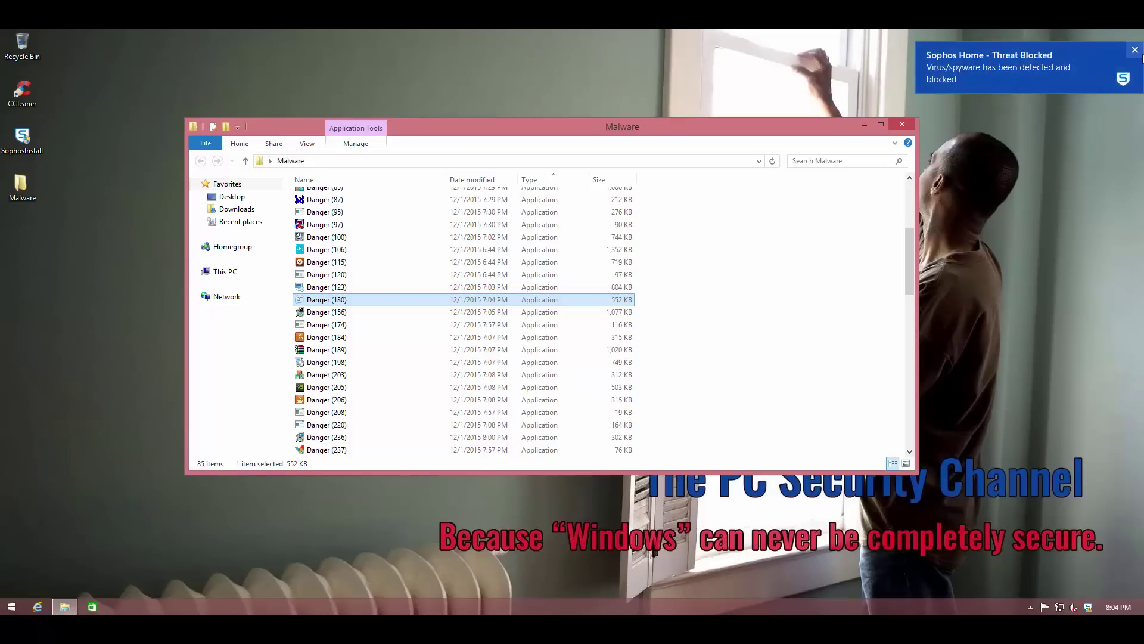
click(1135, 51)
Run the samples Danger (184) and Danger (189), close the WinRAR window, and dismiss the Sophos Home notifications.
click(364, 338)
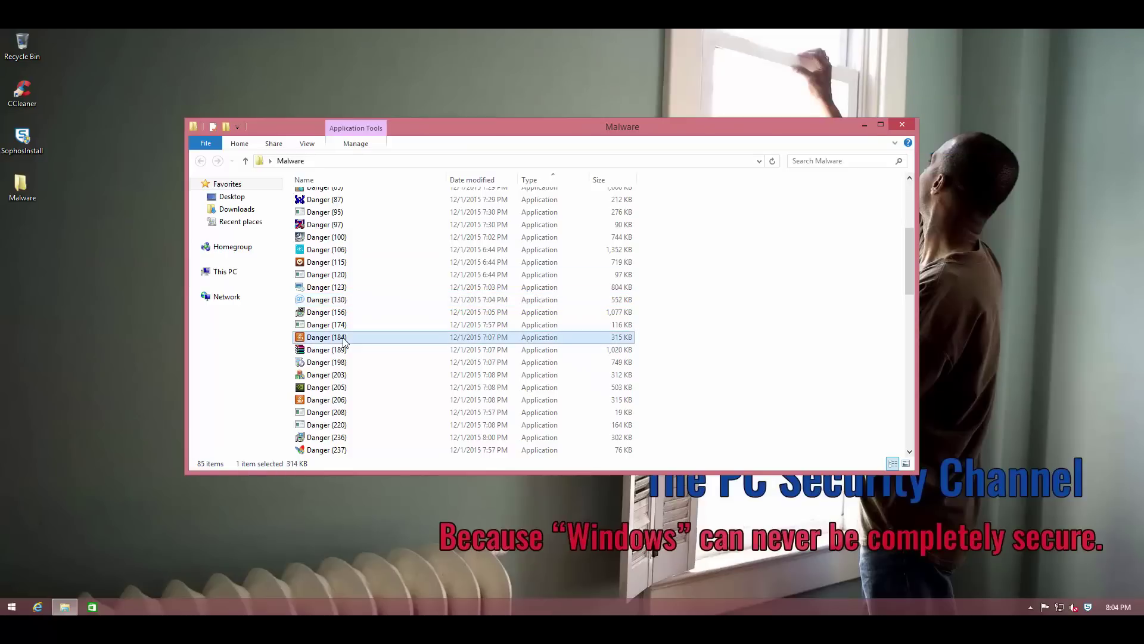
click(341, 350)
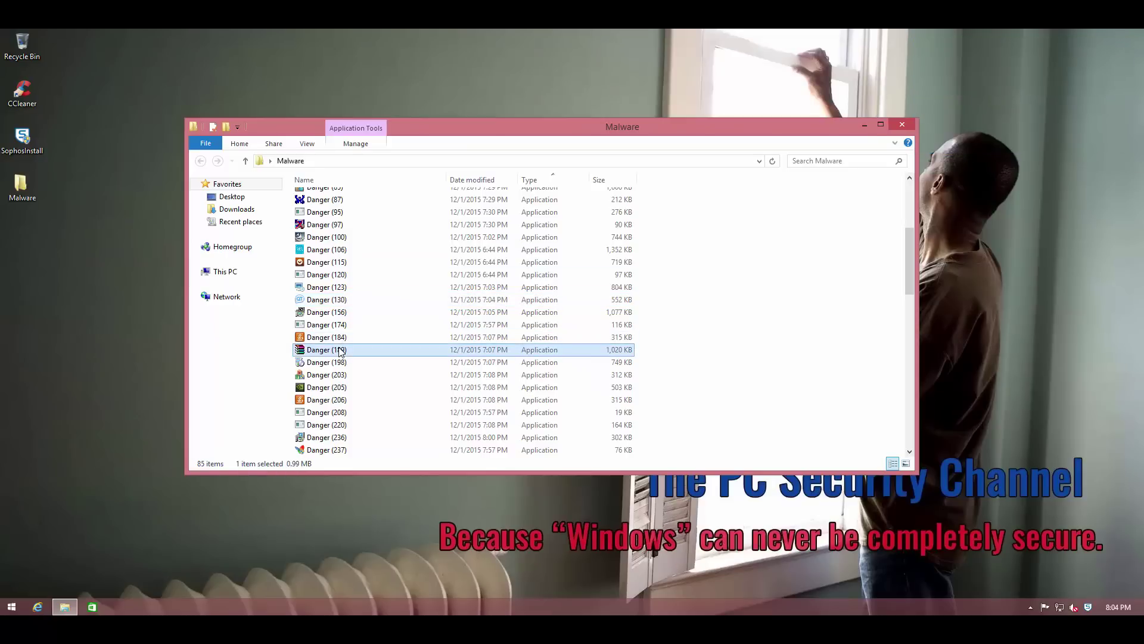
double_click(386, 348)
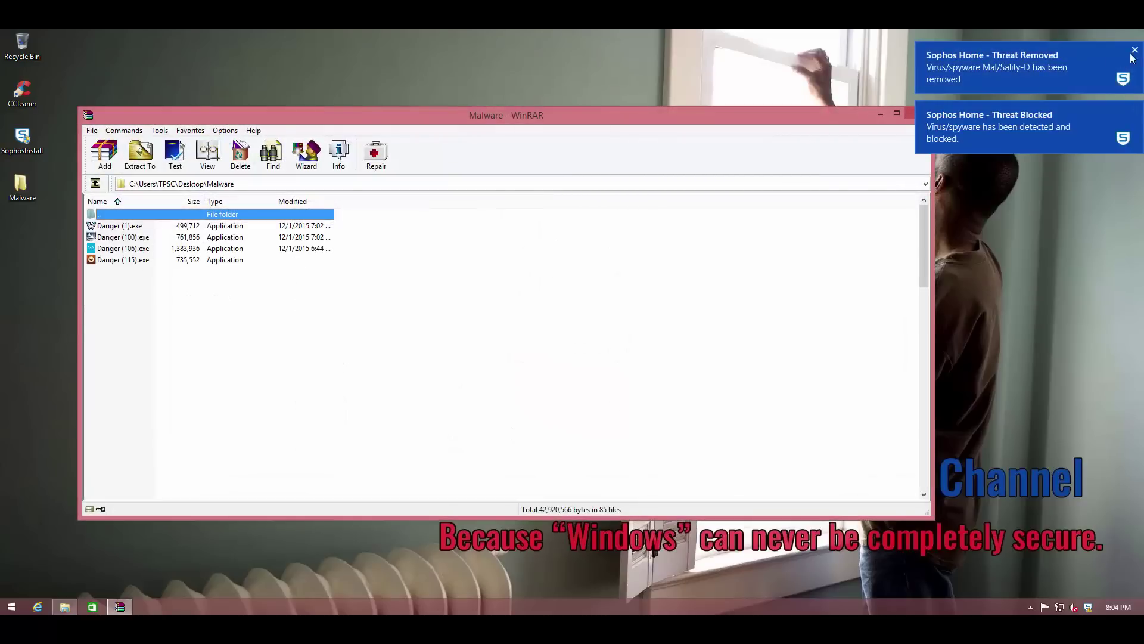
click(1133, 51)
click(1135, 109)
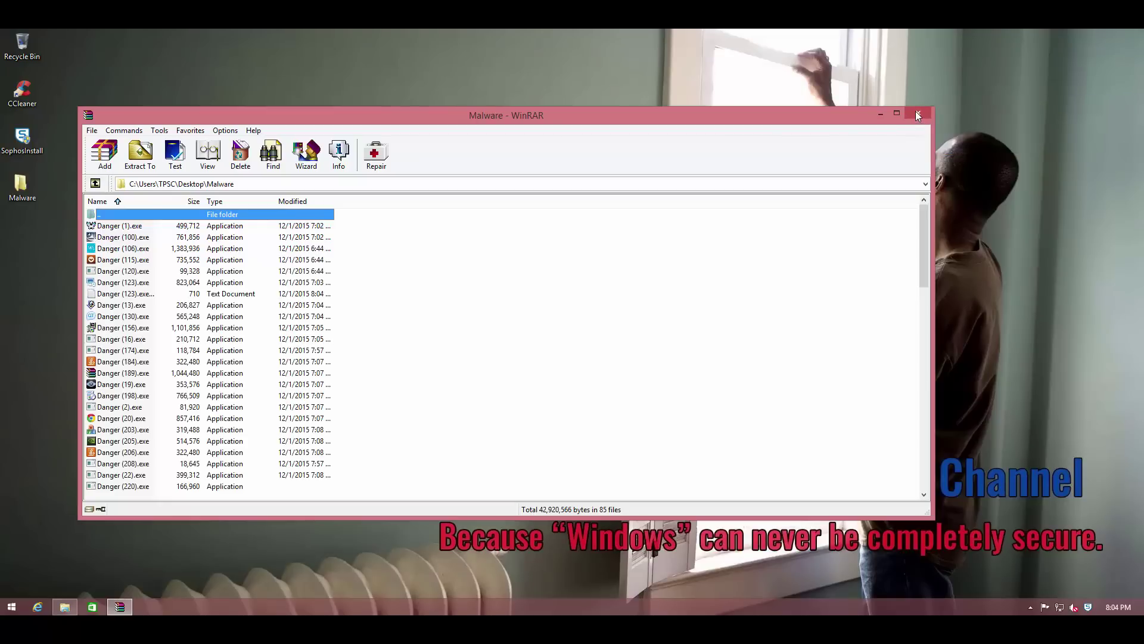
click(916, 113)
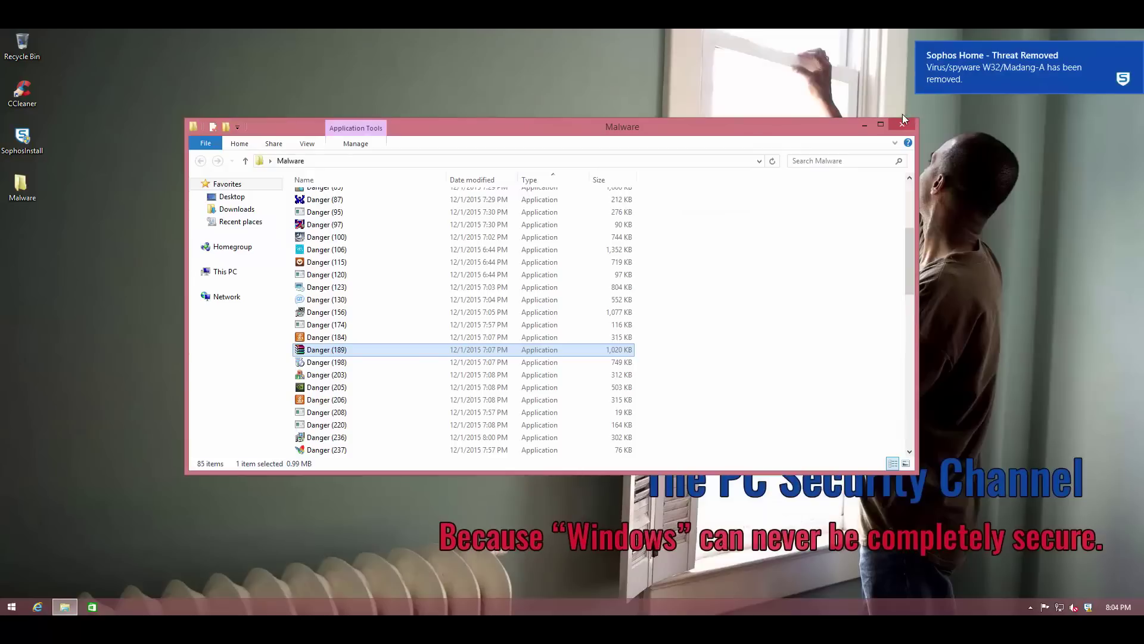
click(1132, 52)
Run the samples Danger (198), Danger (206) and Danger (208), and dismiss the application error.
click(343, 363)
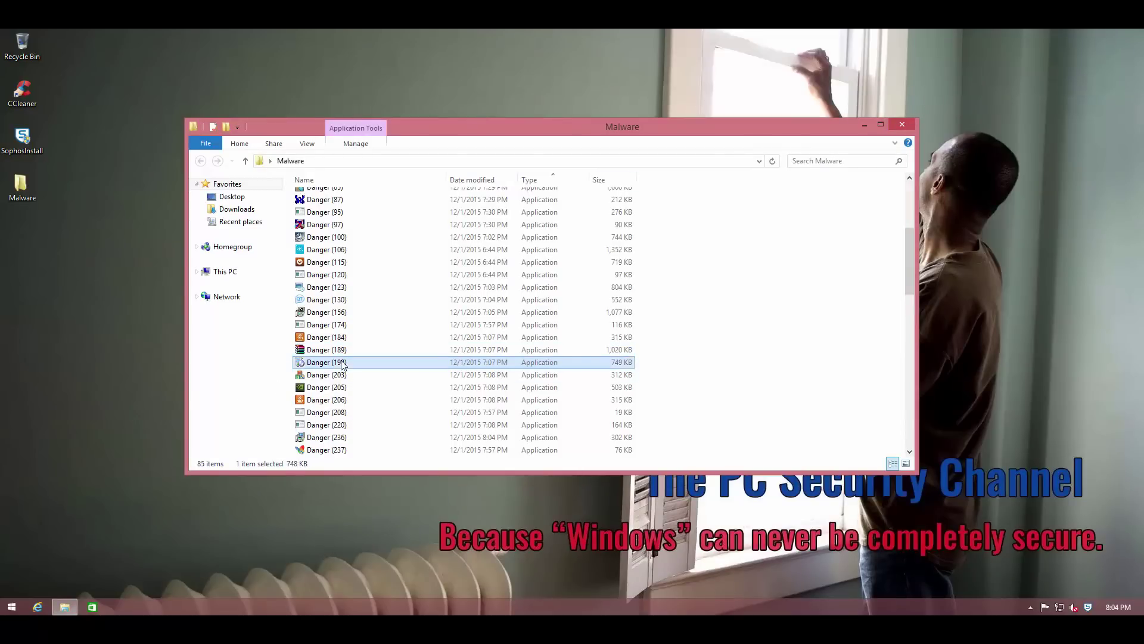
scroll(340, 357, down, 2)
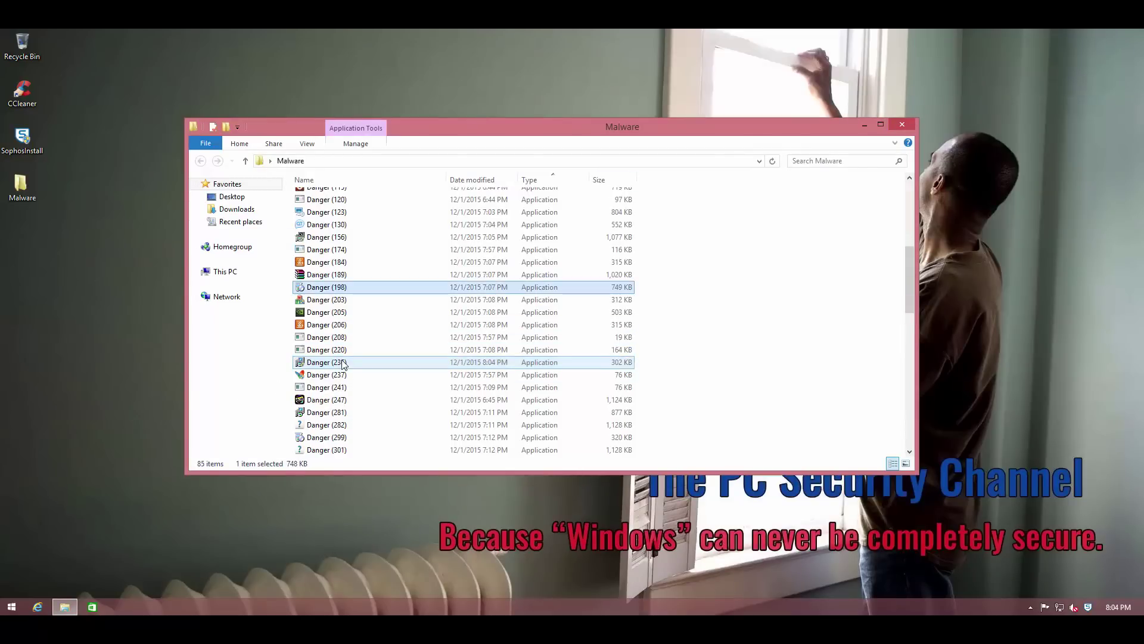
click(319, 327)
double_click(316, 339)
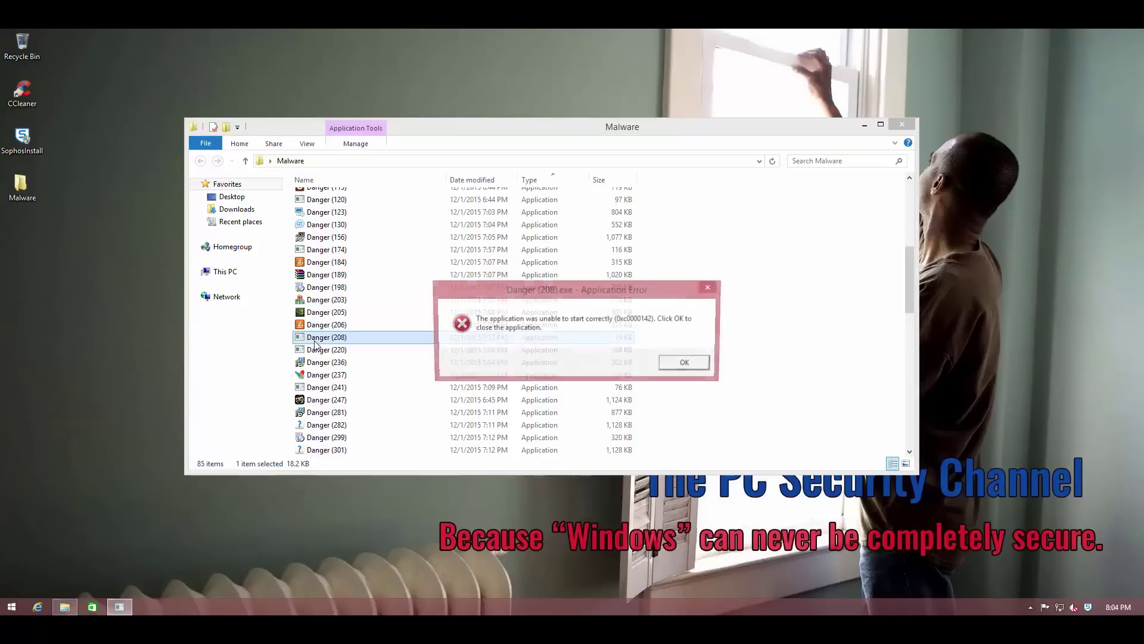
click(662, 364)
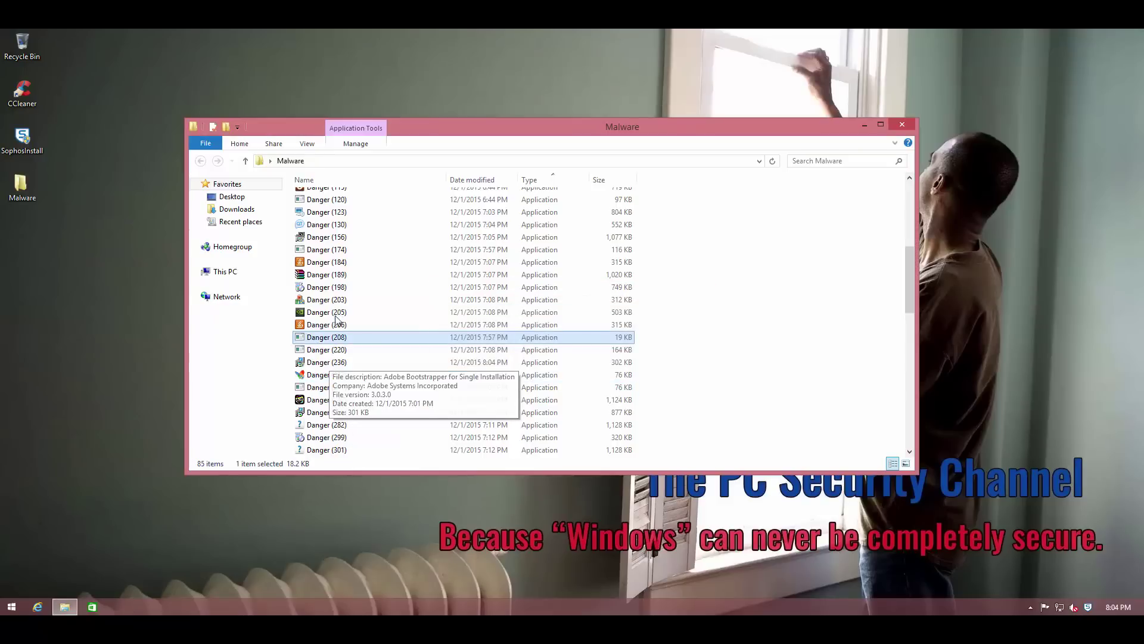
Run the samples Danger (281) and Danger (282), dismissing the runtime error and cancelling the Adobe Help Viewer crash dialog.
click(318, 276)
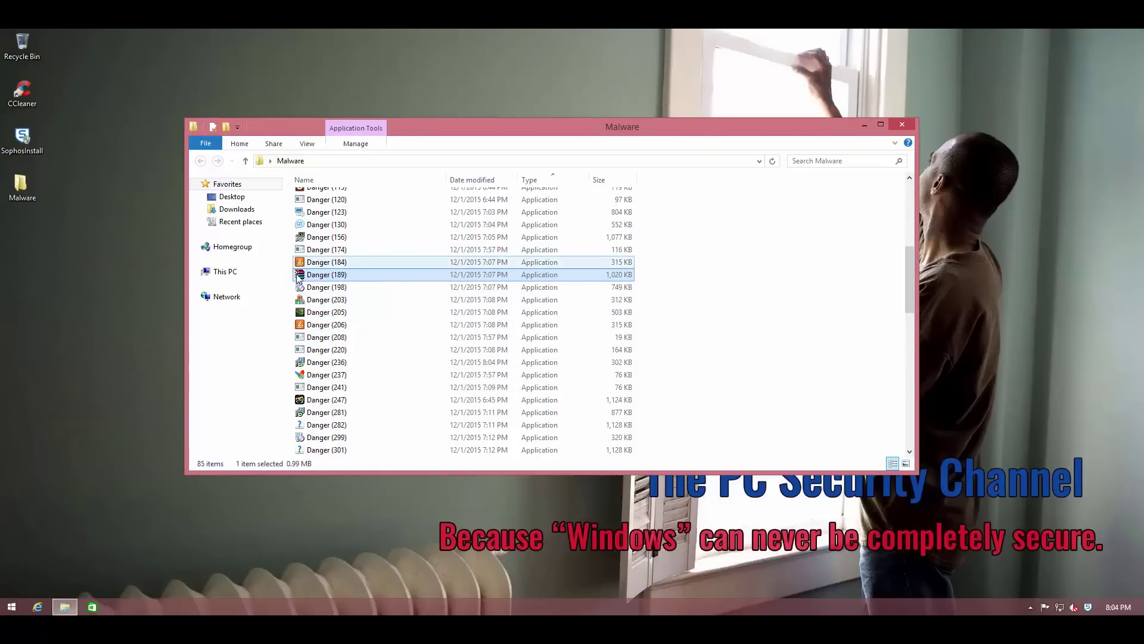
click(318, 412)
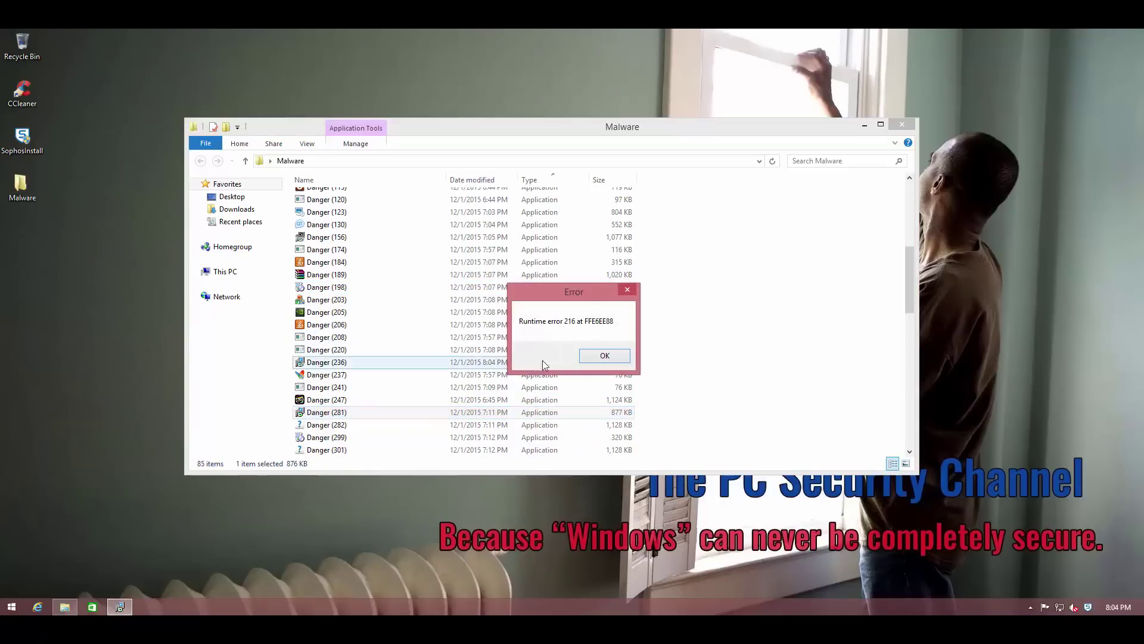
click(594, 356)
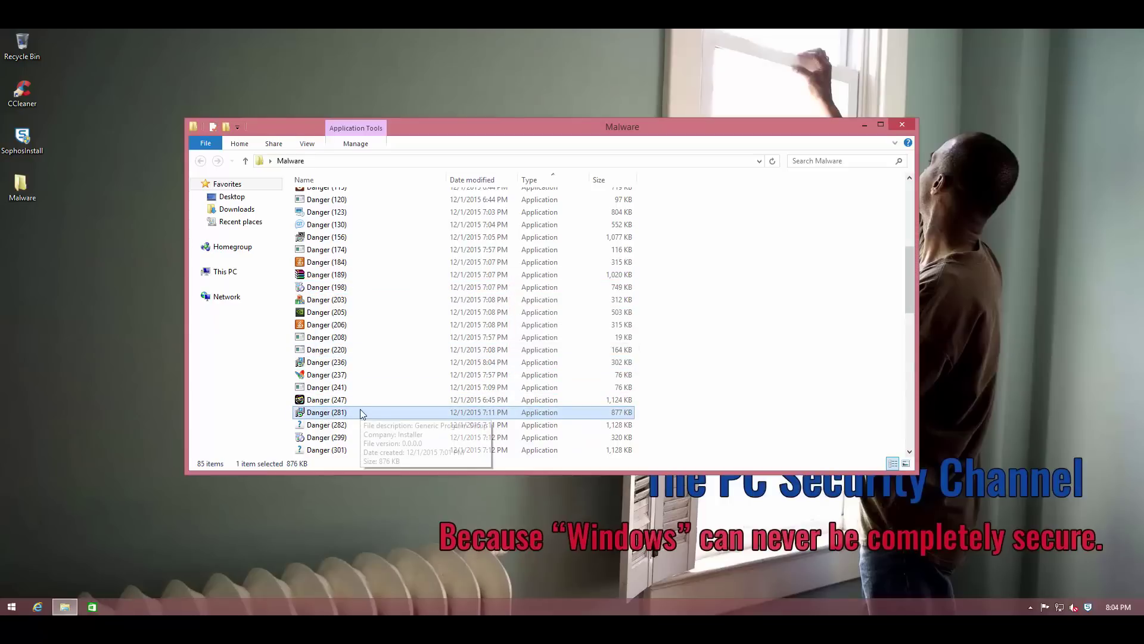
double_click(356, 423)
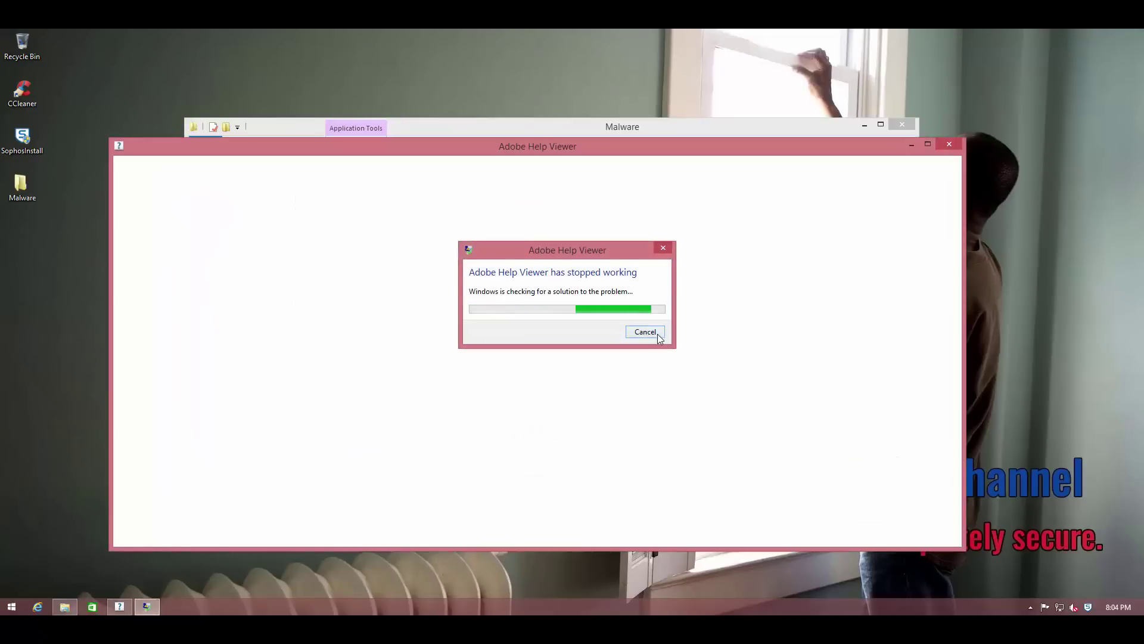
click(645, 332)
Run the samples Danger (299) and Danger (301), and cancel the Adobe Help Viewer crash dialog.
click(302, 438)
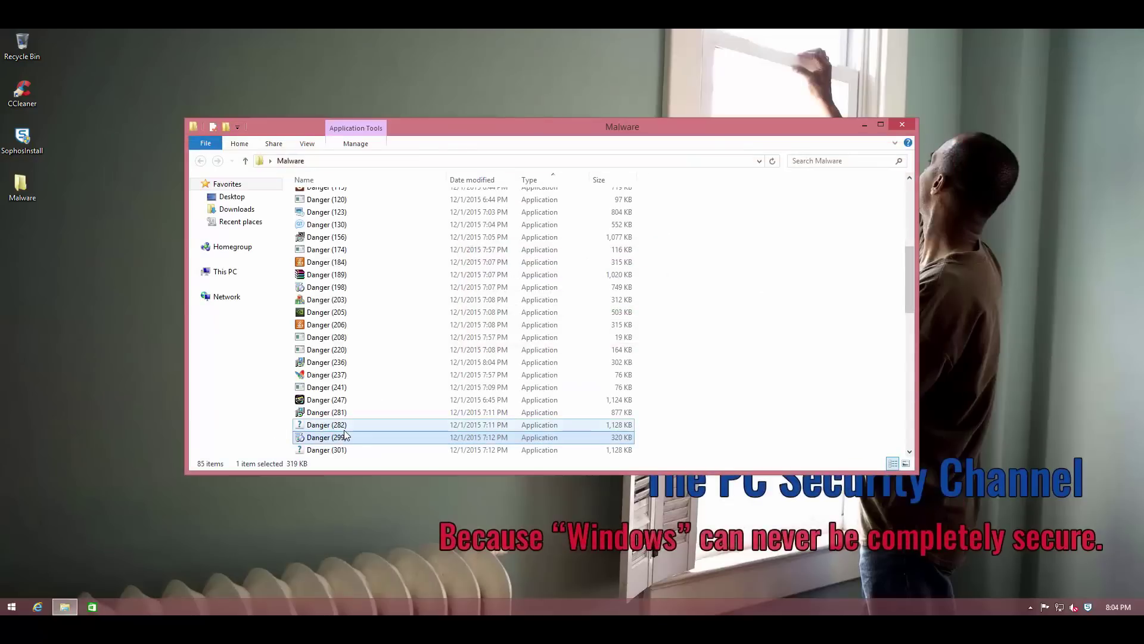
mouse_move(343, 441)
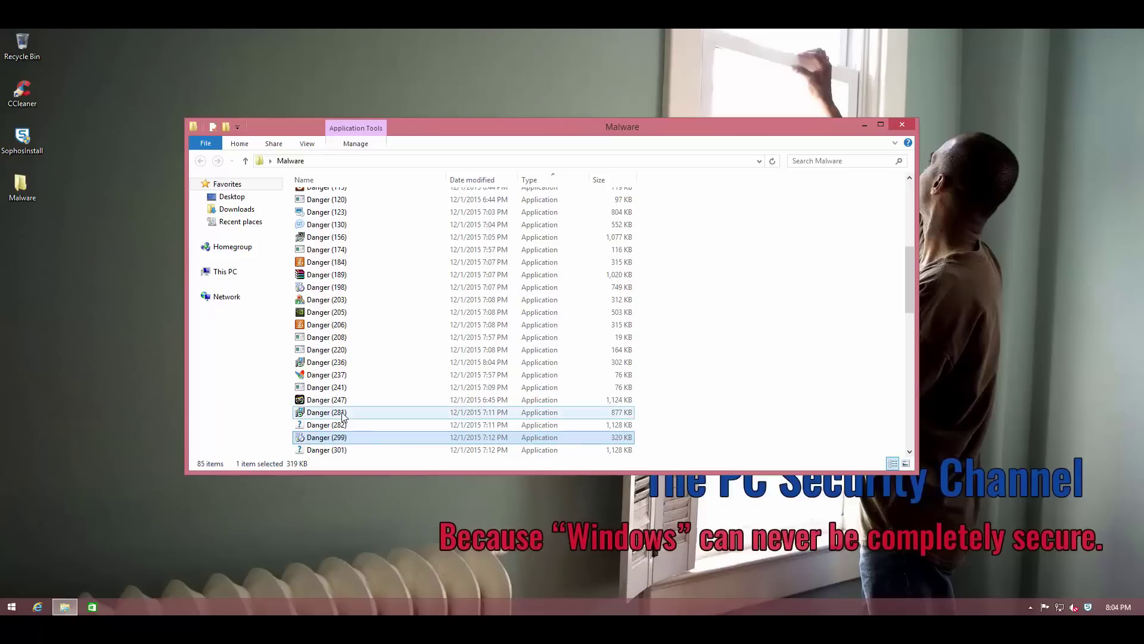
click(348, 450)
double_click(348, 450)
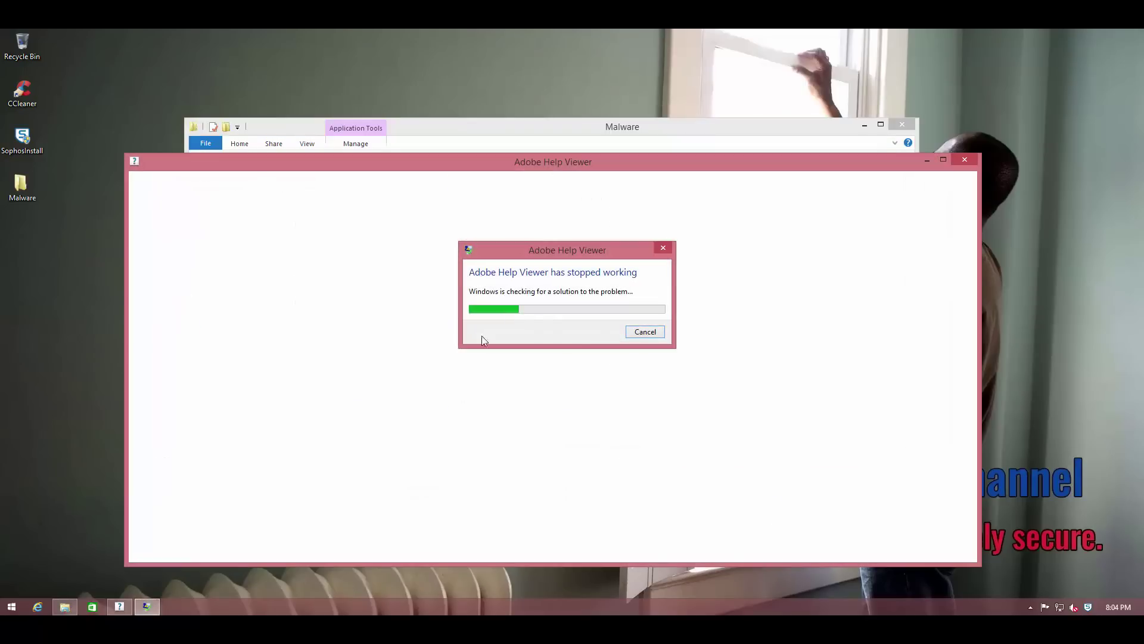
click(645, 332)
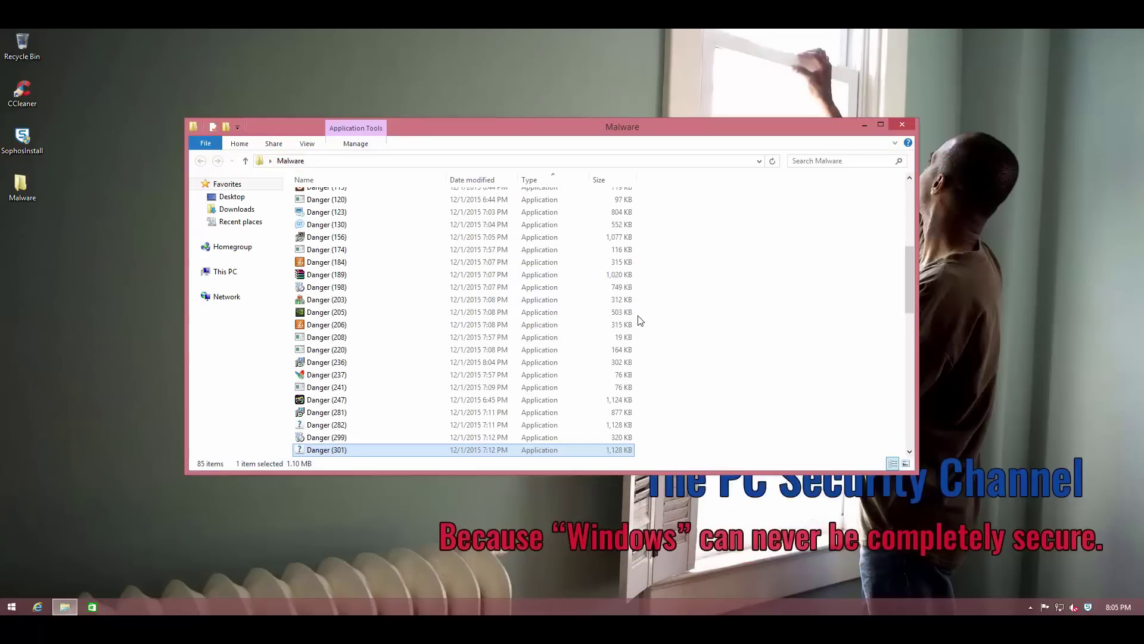
Dismiss the Sophos Home threat notification, run the sample Danger (24), and close its error dialog.
scroll(452, 263, up, 8)
scroll(453, 263, up, 3)
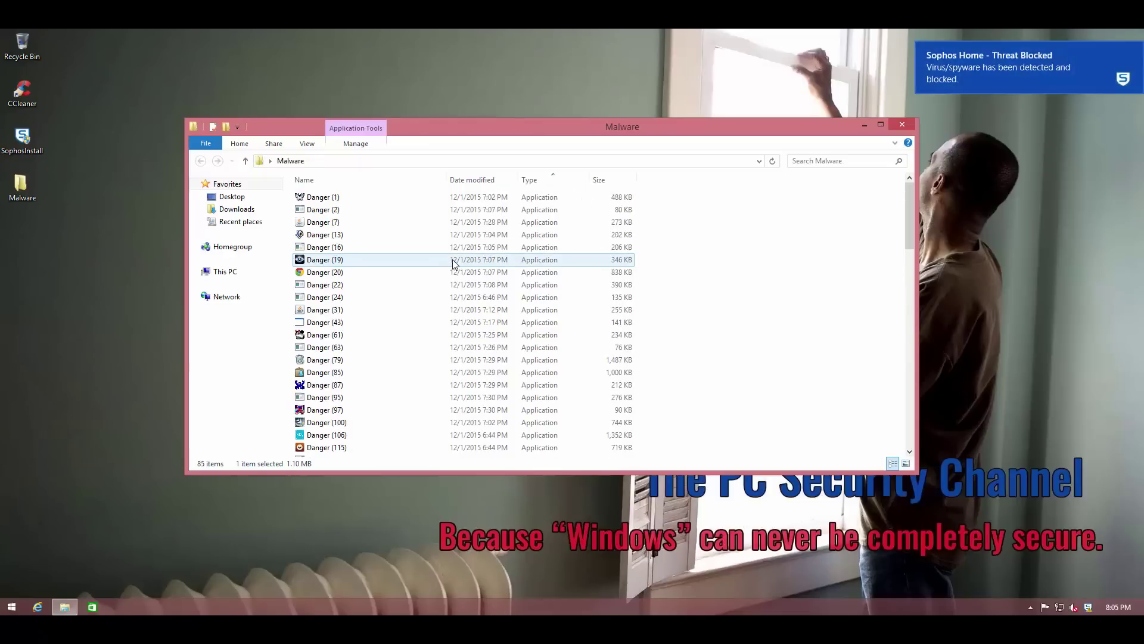
click(1135, 51)
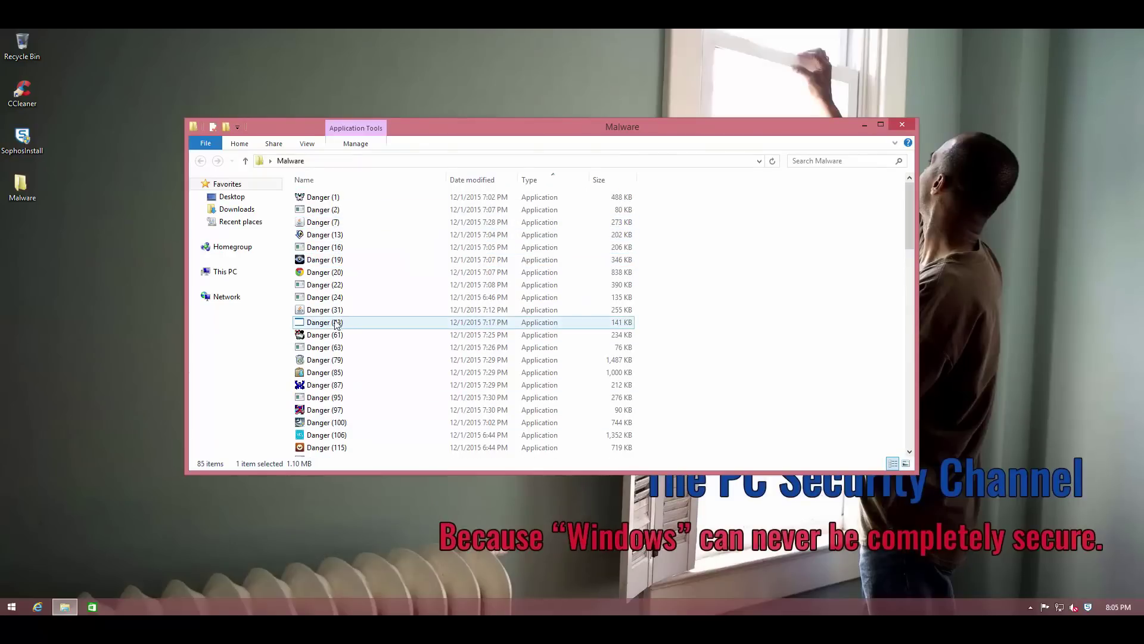
click(342, 299)
double_click(342, 302)
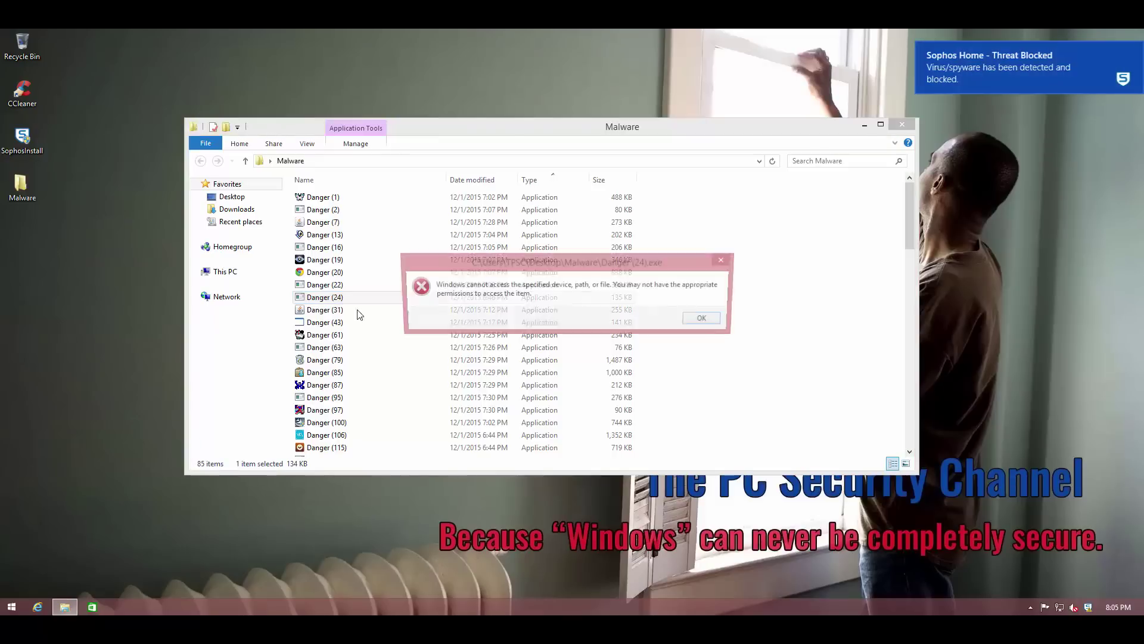
click(706, 320)
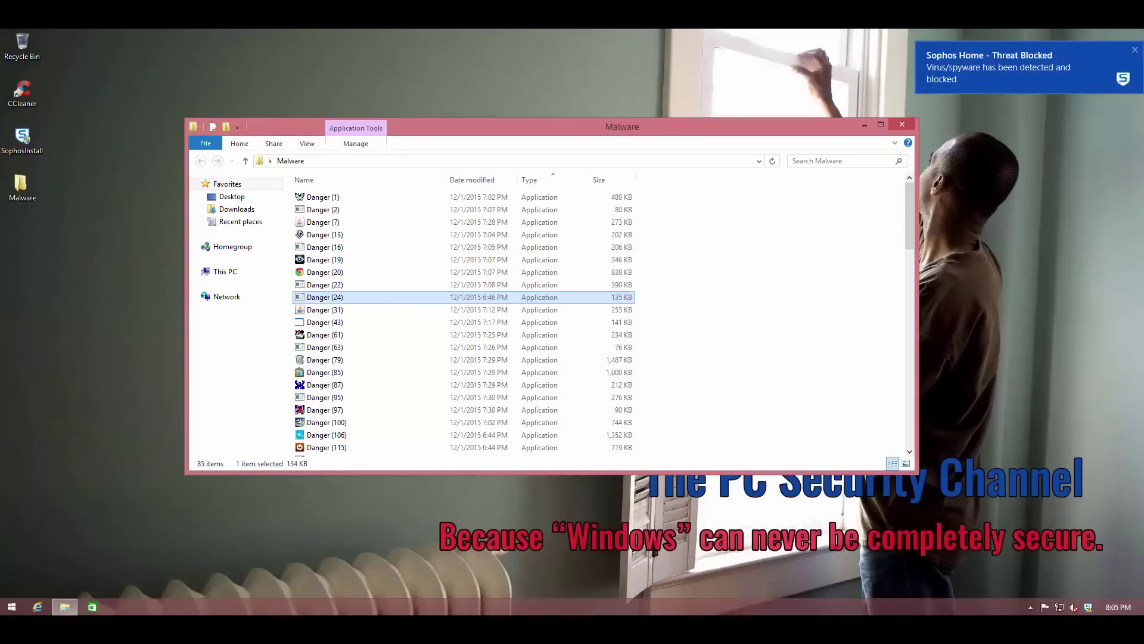
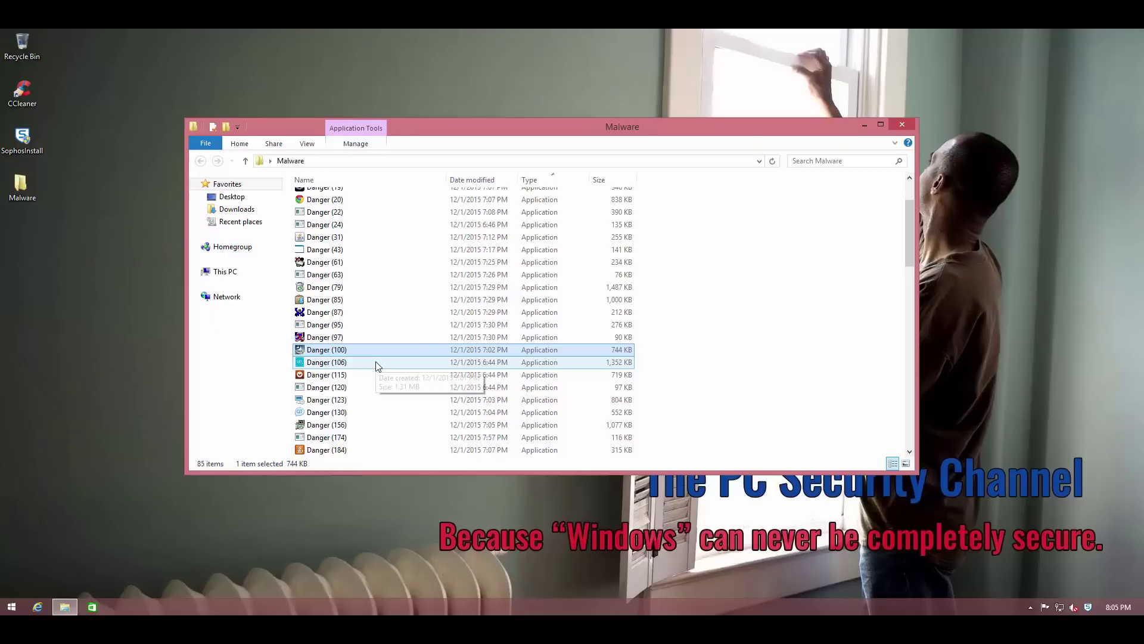
Run the samples Danger (106), Danger (120) and Danger (123), and allow Danger (123) to make changes to the computer.
click(366, 365)
click(351, 388)
click(346, 400)
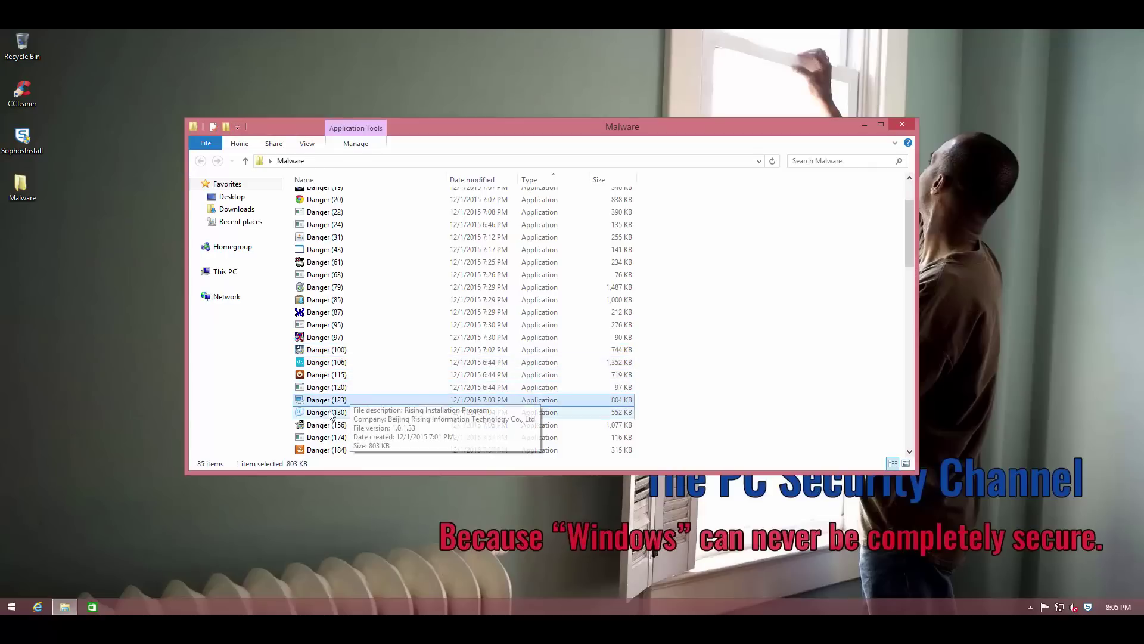
key(Return)
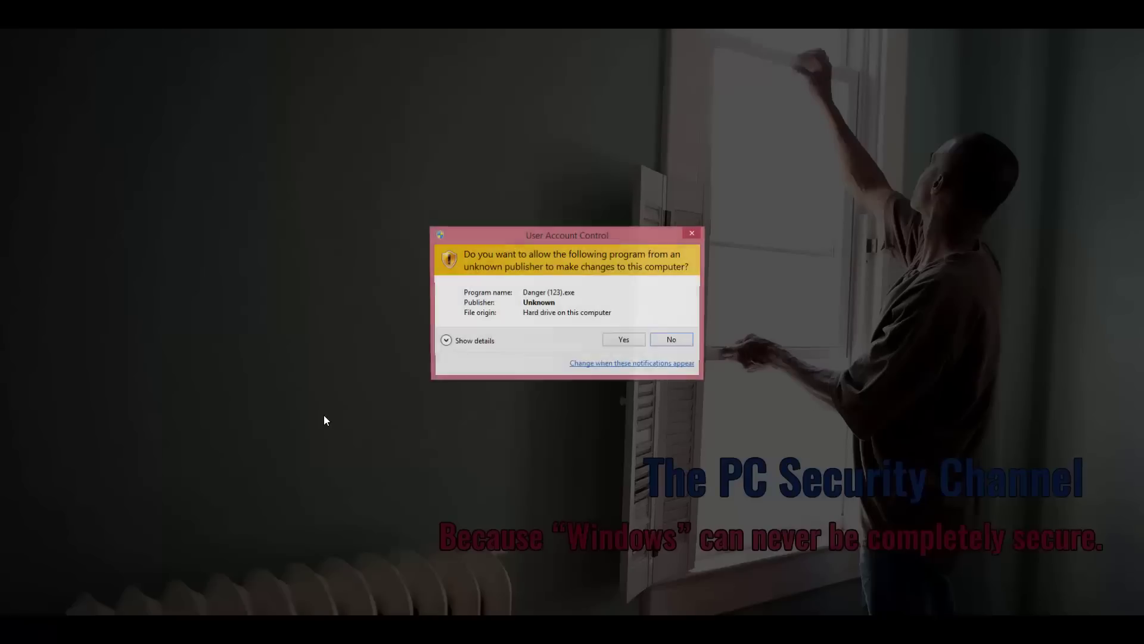
click(627, 342)
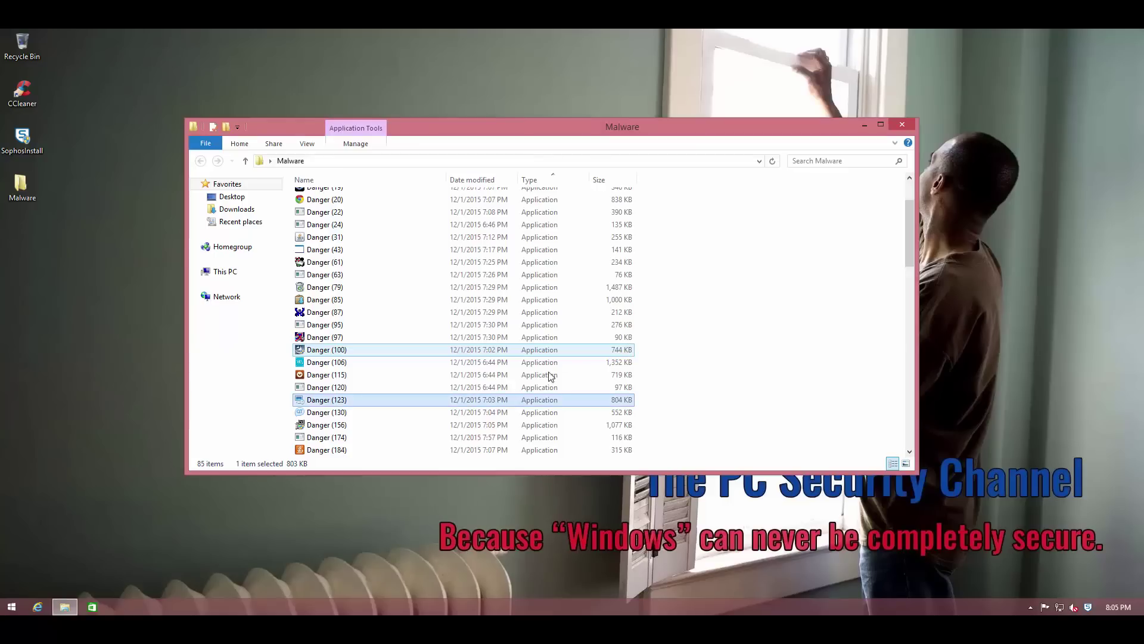
Run the samples Danger (156) and Danger (174), answering the User Account Control prompt.
double_click(354, 424)
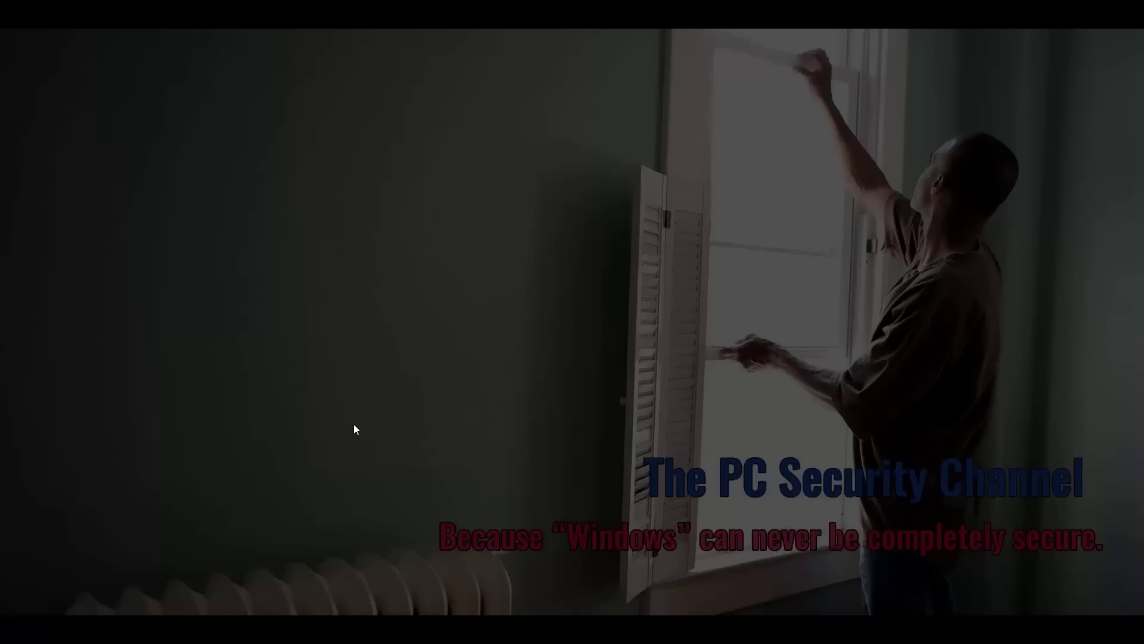
key(Return)
click(370, 440)
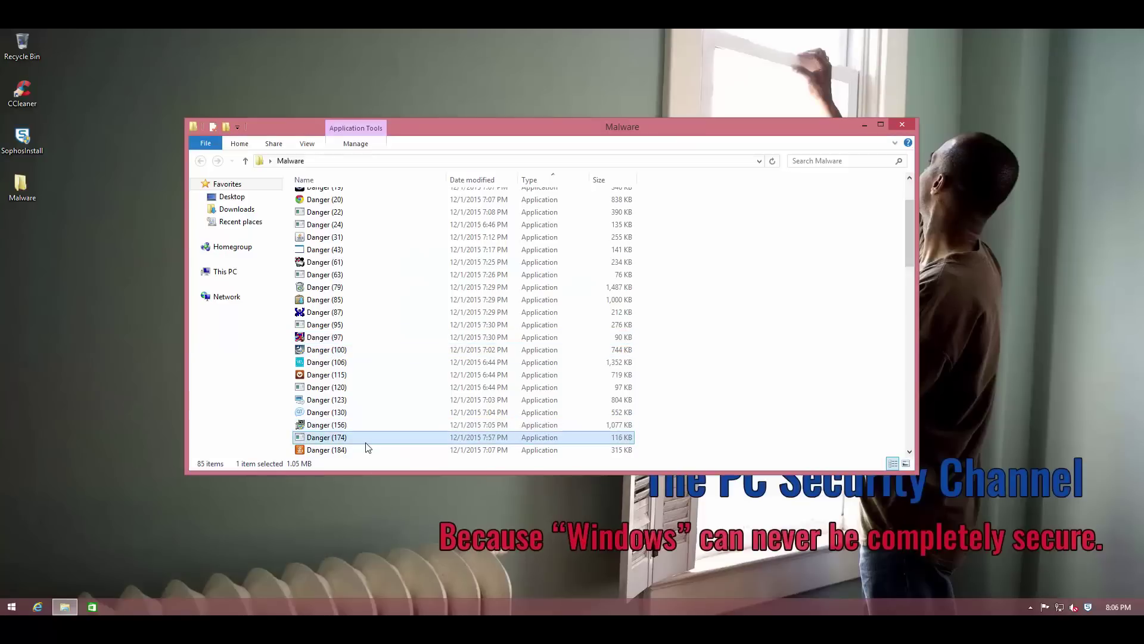
Run the samples Danger (247) and Danger (282), and dismiss both Sophos Home threat notifications.
scroll(375, 444, down, 5)
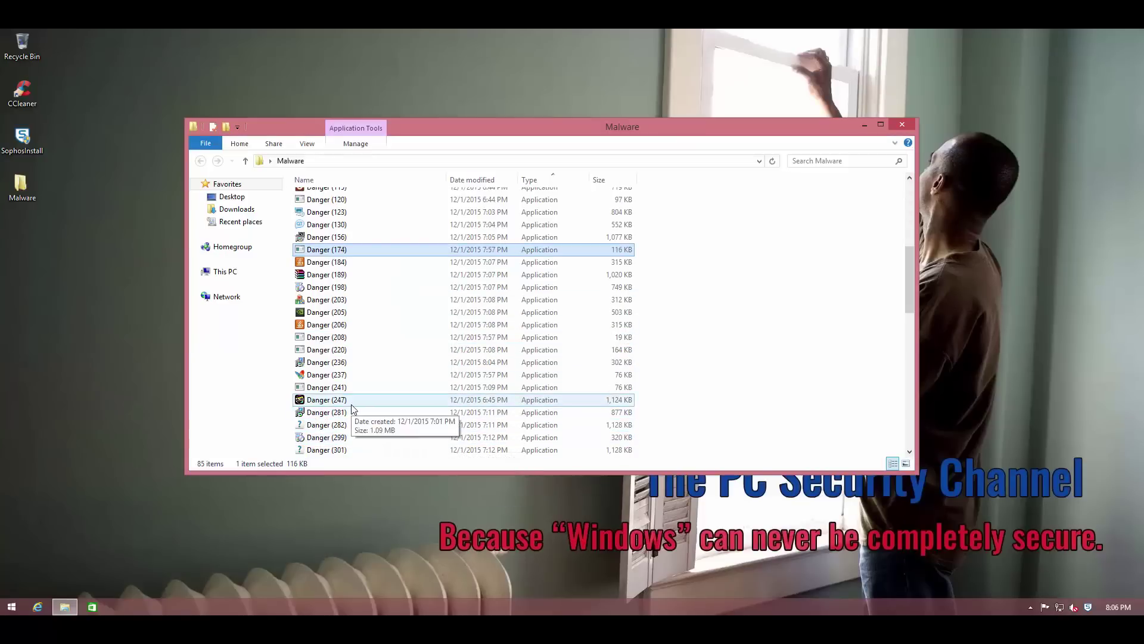
click(381, 400)
double_click(387, 424)
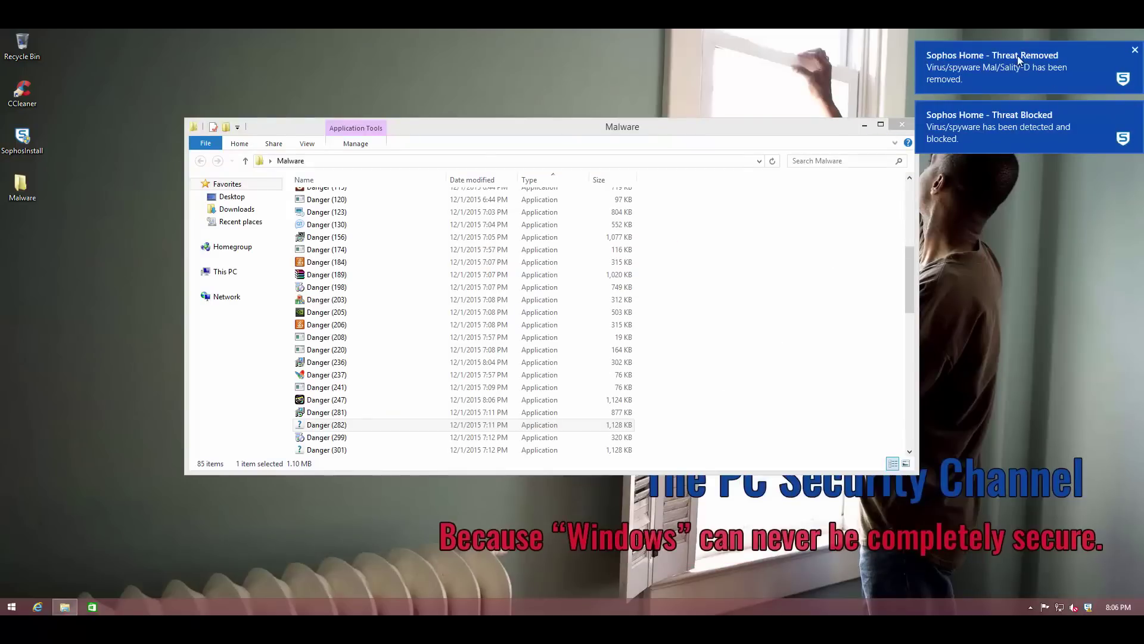
click(1135, 50)
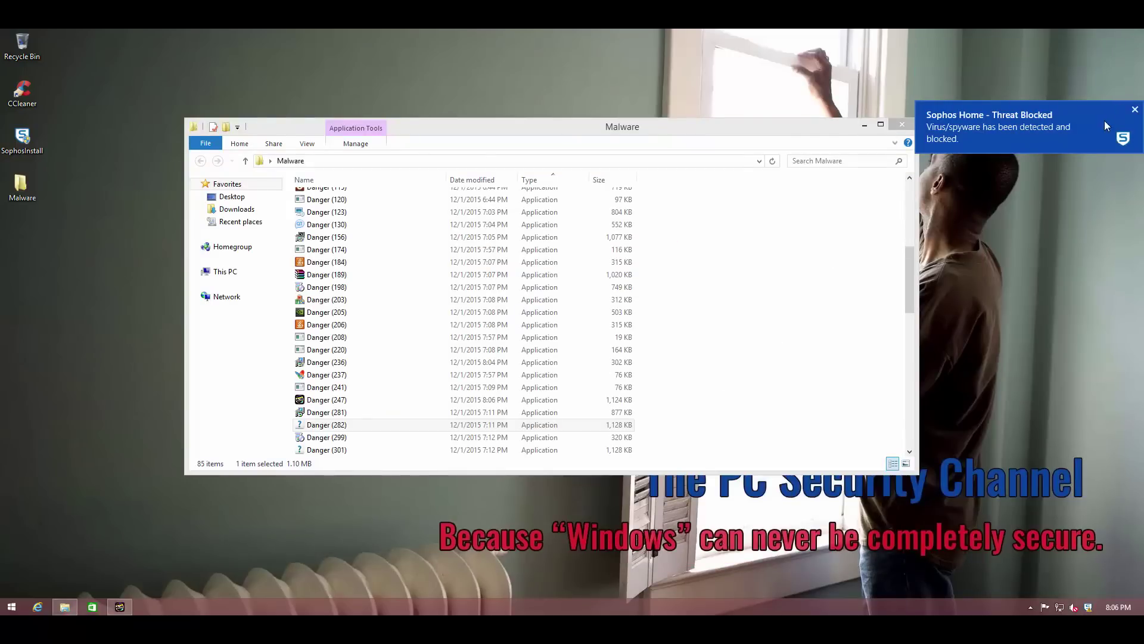
click(1137, 108)
Run the sample Danger (523) with permission to make changes, and close its message and the Program Compatibility Assistant.
drag(911, 268, 917, 370)
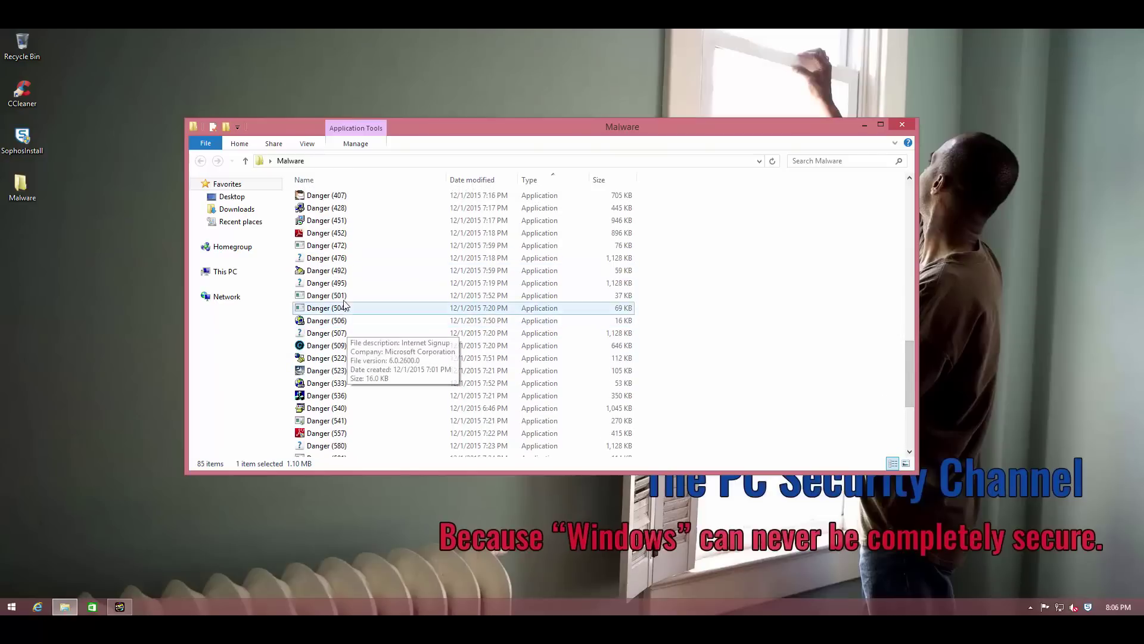
scroll(338, 314, up, 5)
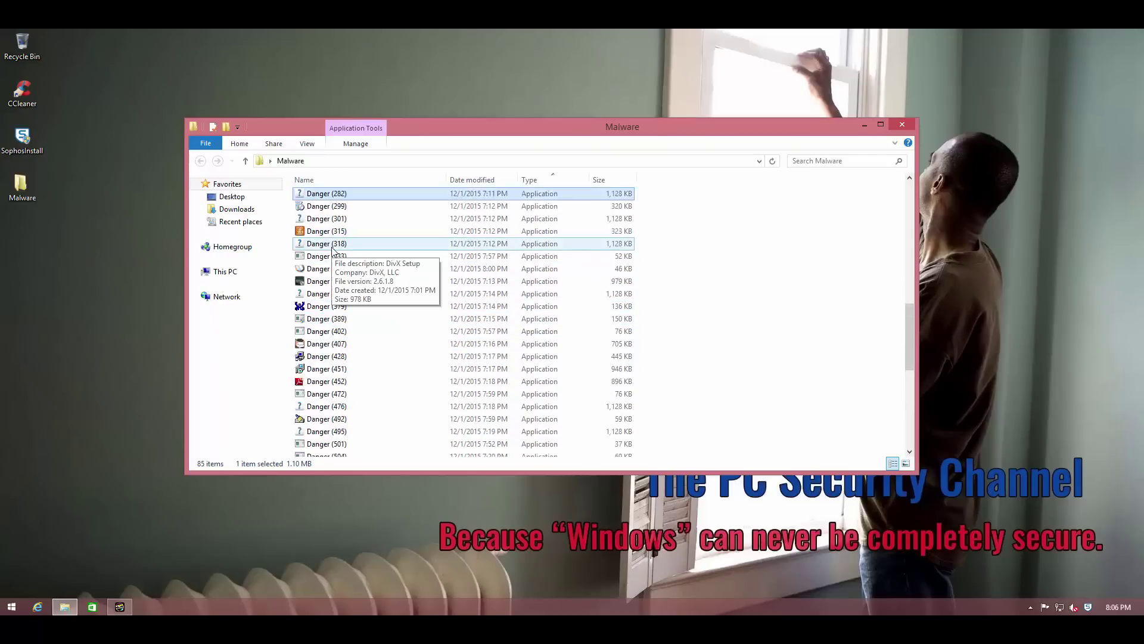
scroll(338, 368, down, 6)
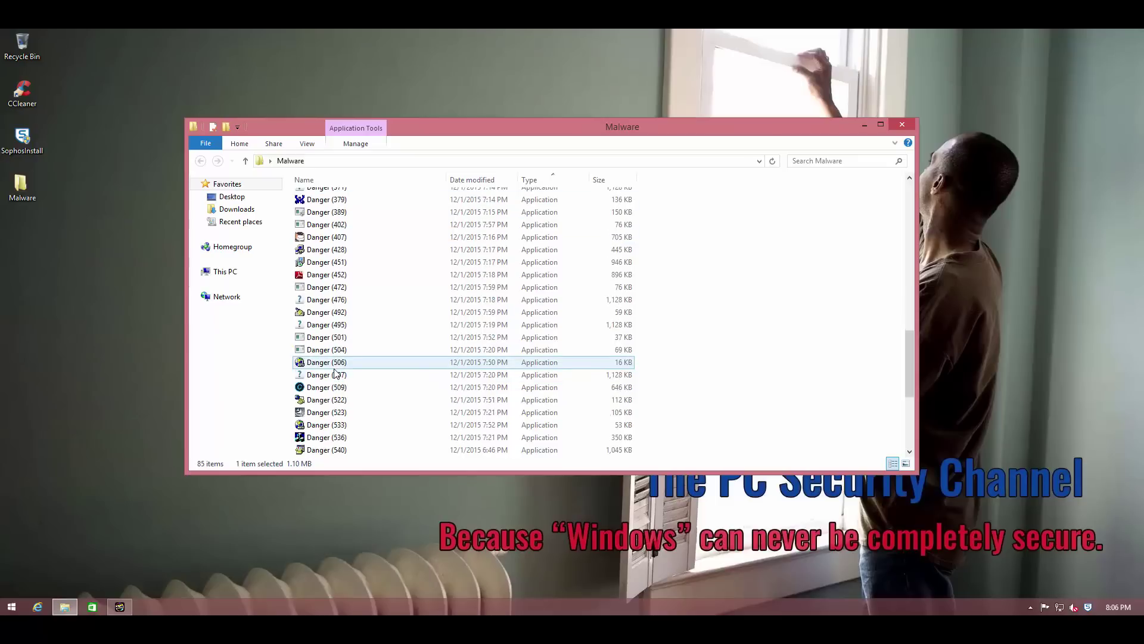
double_click(322, 338)
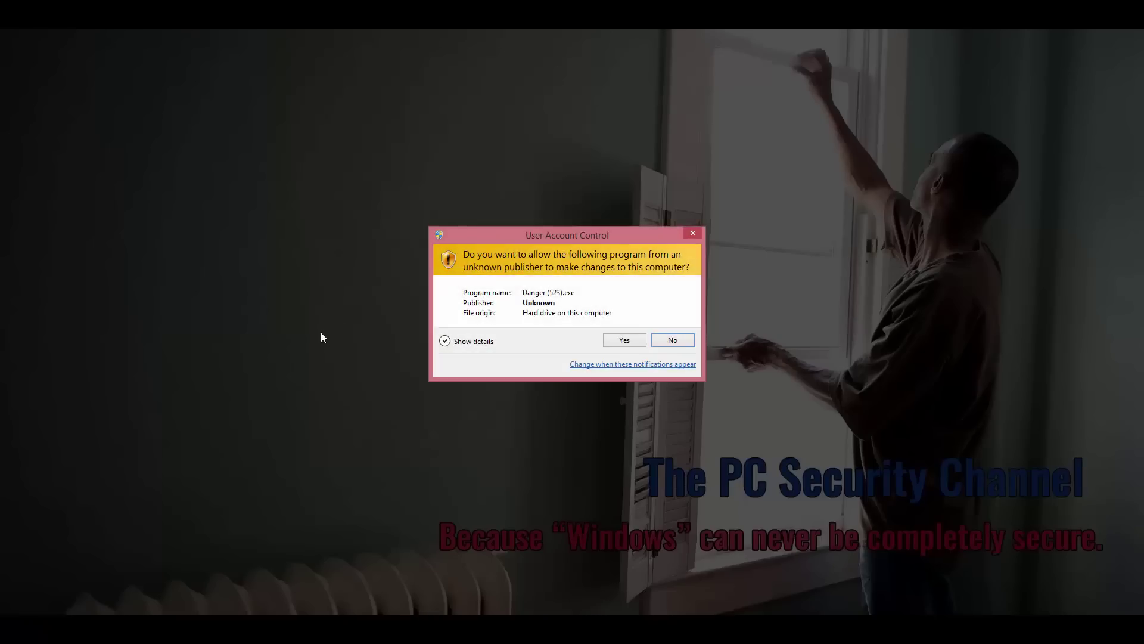
click(625, 339)
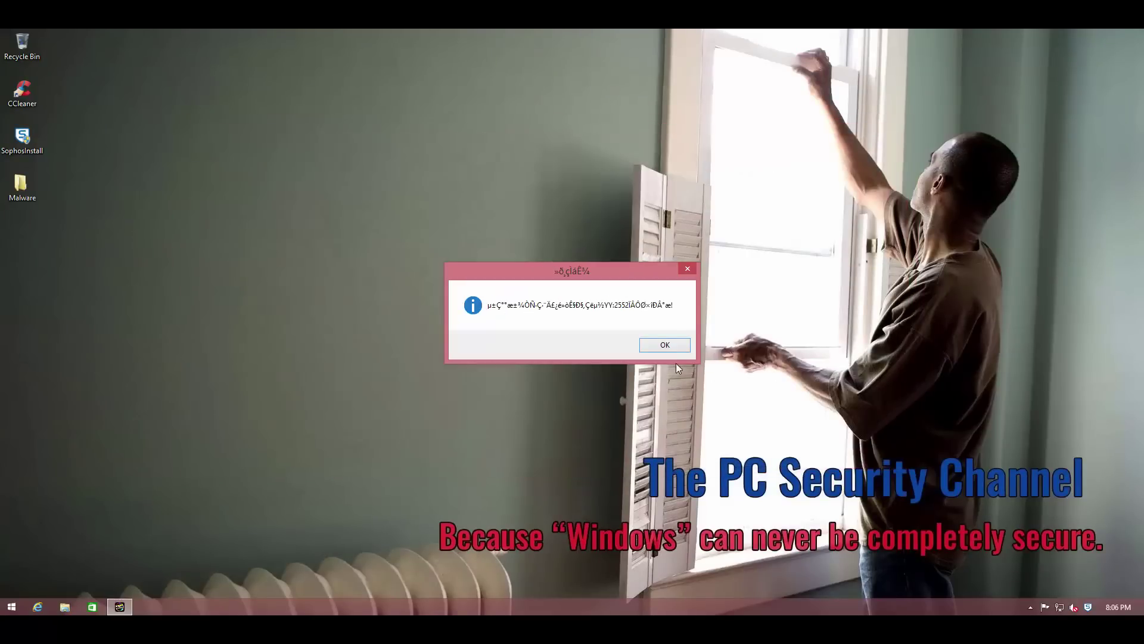
click(665, 347)
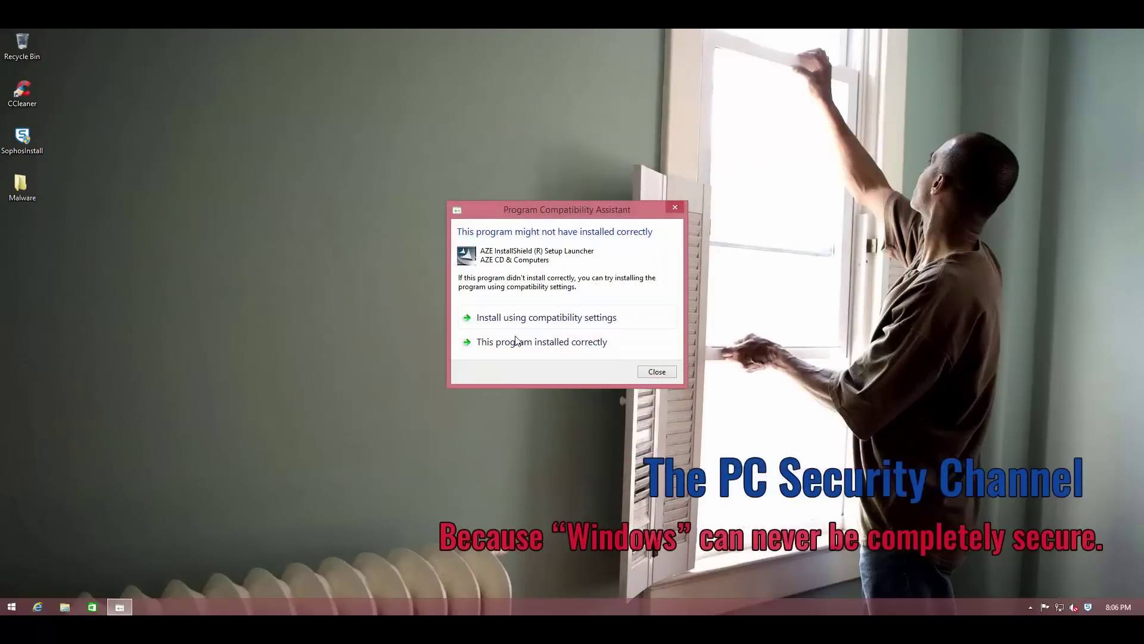
click(662, 373)
Open Task Manager and move its window toward the middle of the desktop.
right_click(412, 606)
click(462, 559)
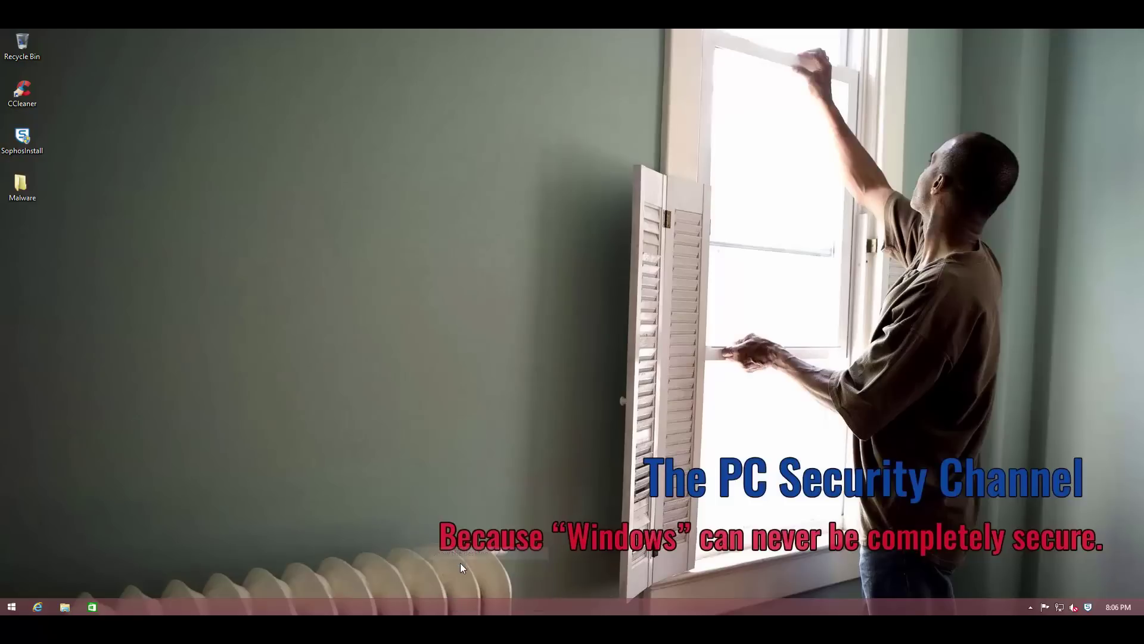
right_click(415, 602)
click(429, 569)
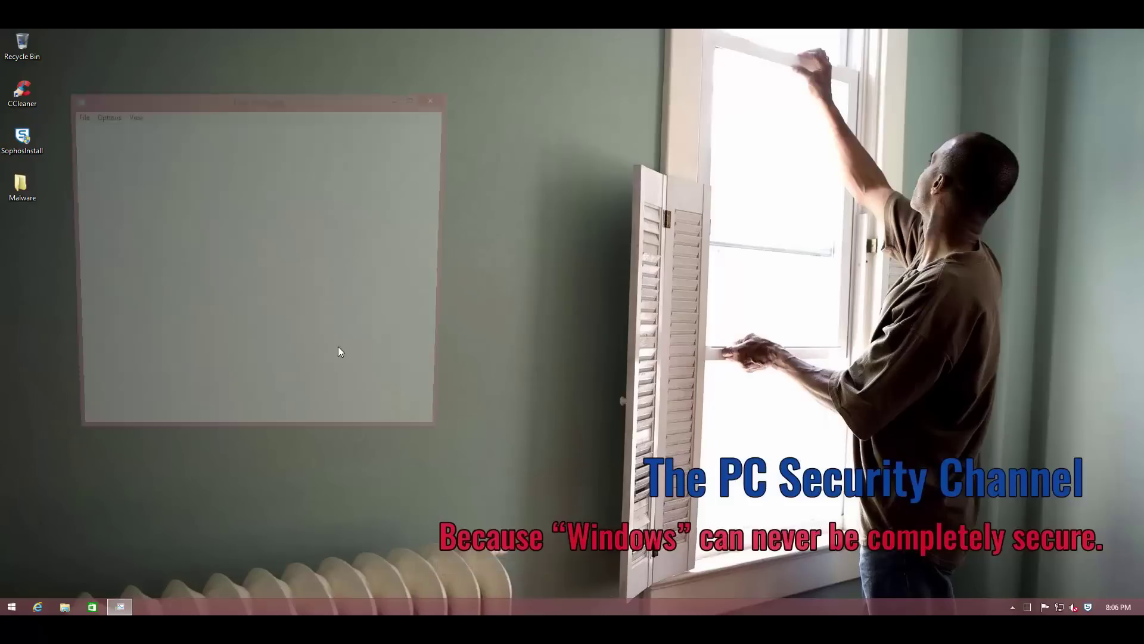
drag(180, 106, 482, 105)
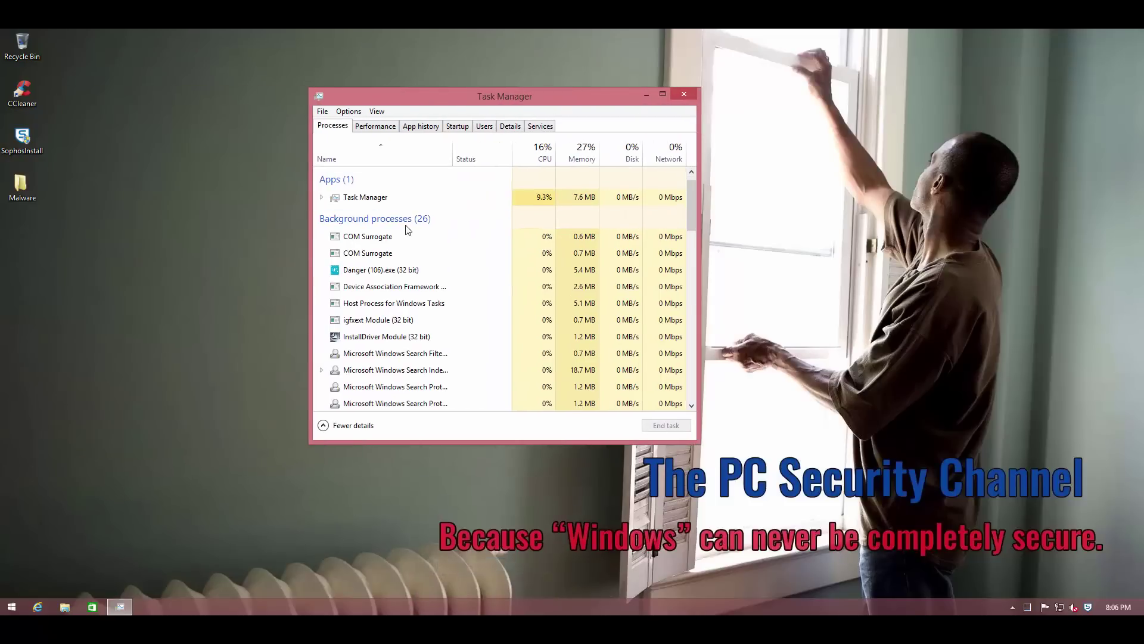
Examine the background processes for active malware, including Danger (106).exe and InstallDriver Module, and close Task Manager.
scroll(417, 268, down, 1)
click(375, 252)
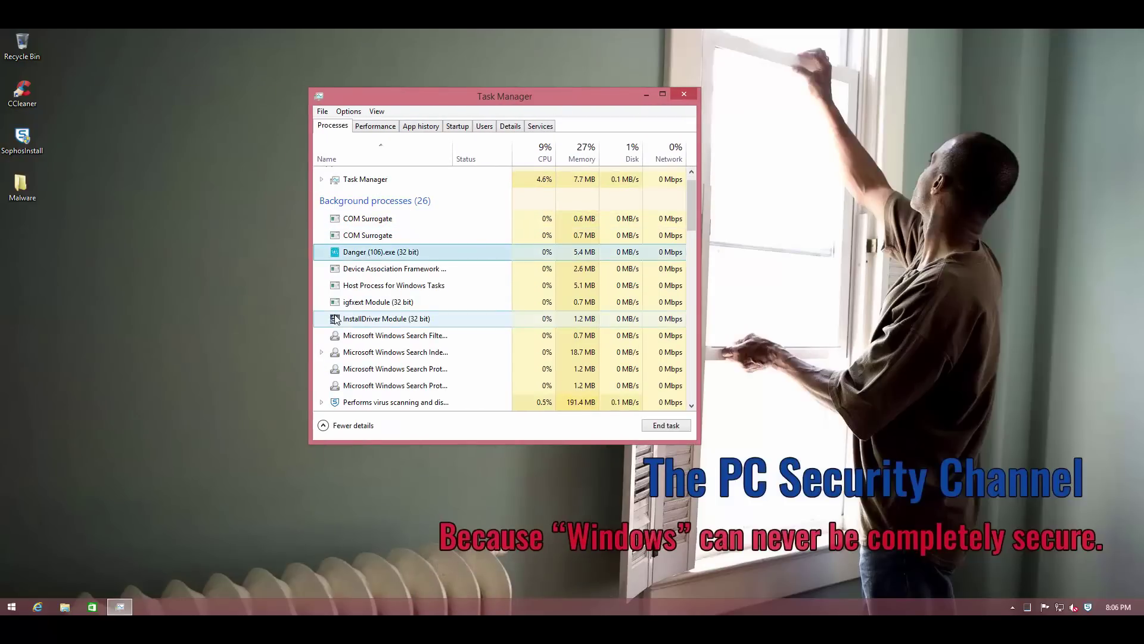
click(336, 318)
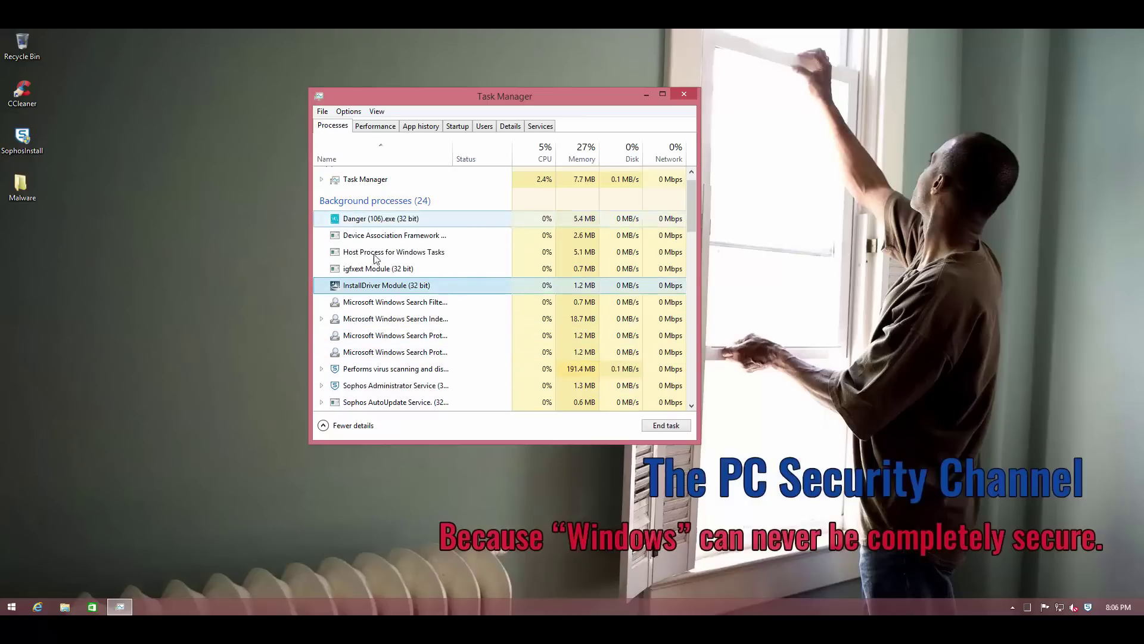
scroll(411, 334, down, 3)
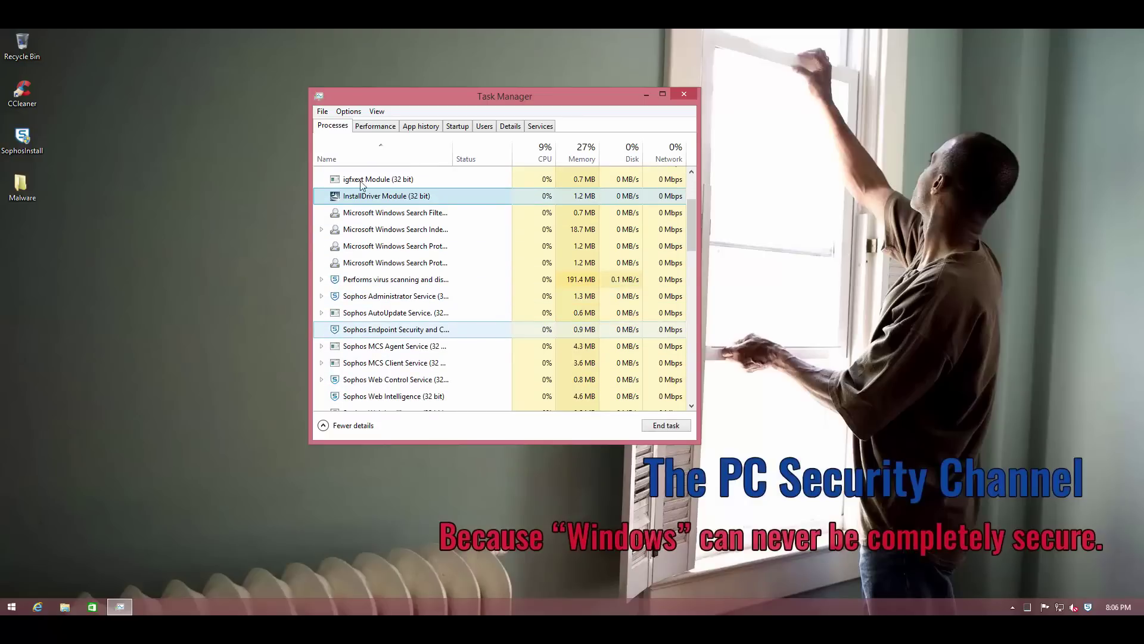
scroll(338, 309, up, 4)
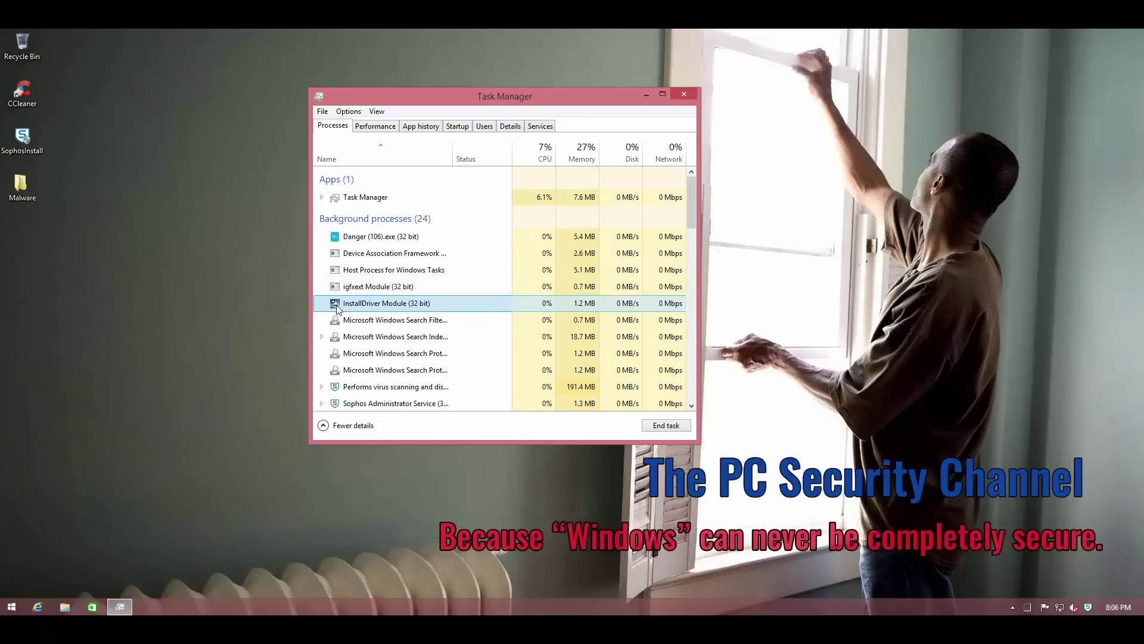
click(685, 94)
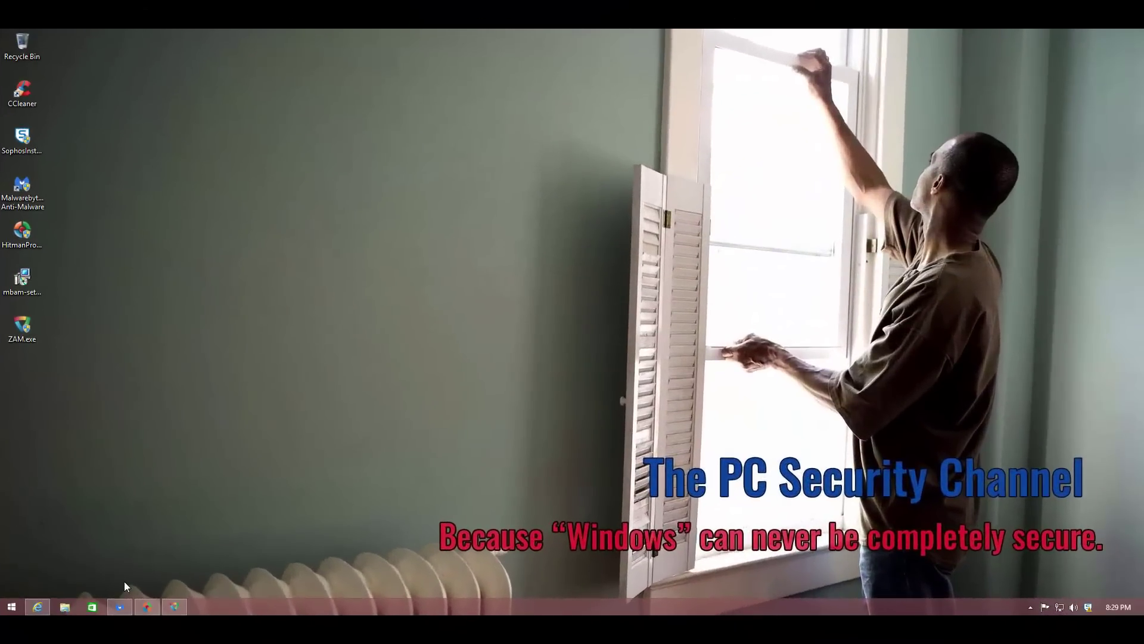
Review the completed scan results in Malwarebytes Anti-Malware and HitmanPro, minimizing each window.
click(122, 607)
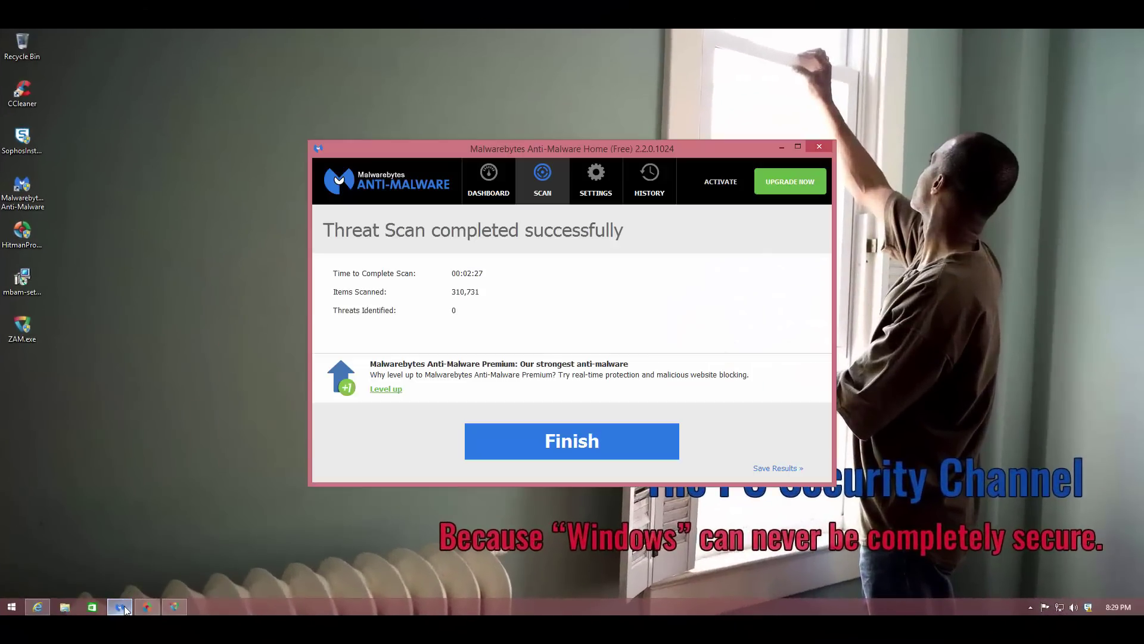
click(122, 606)
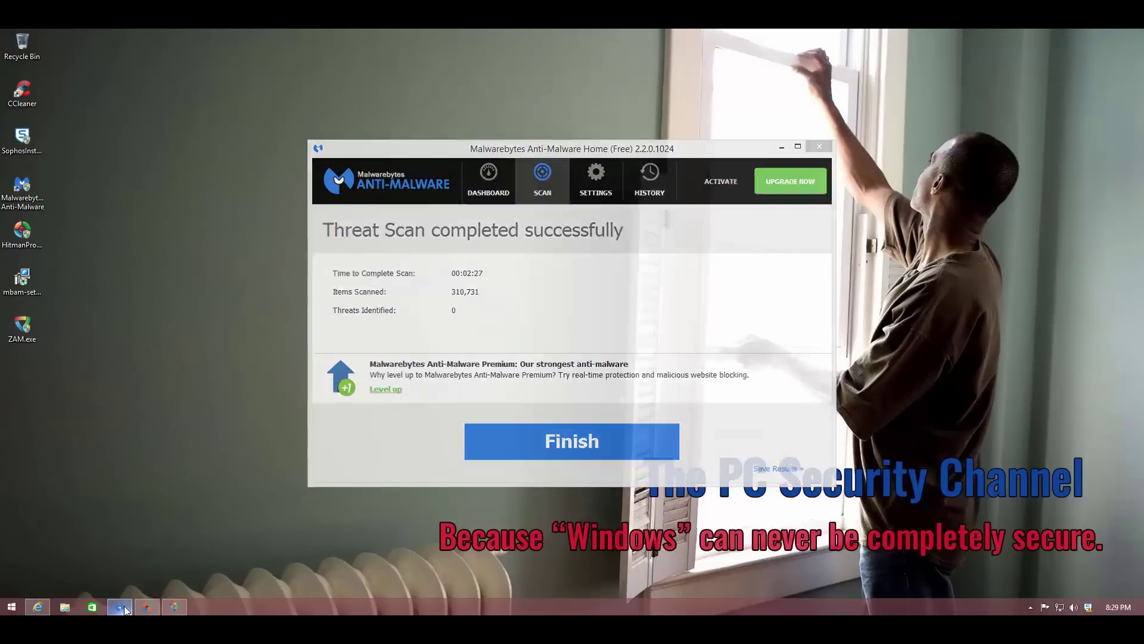
click(147, 607)
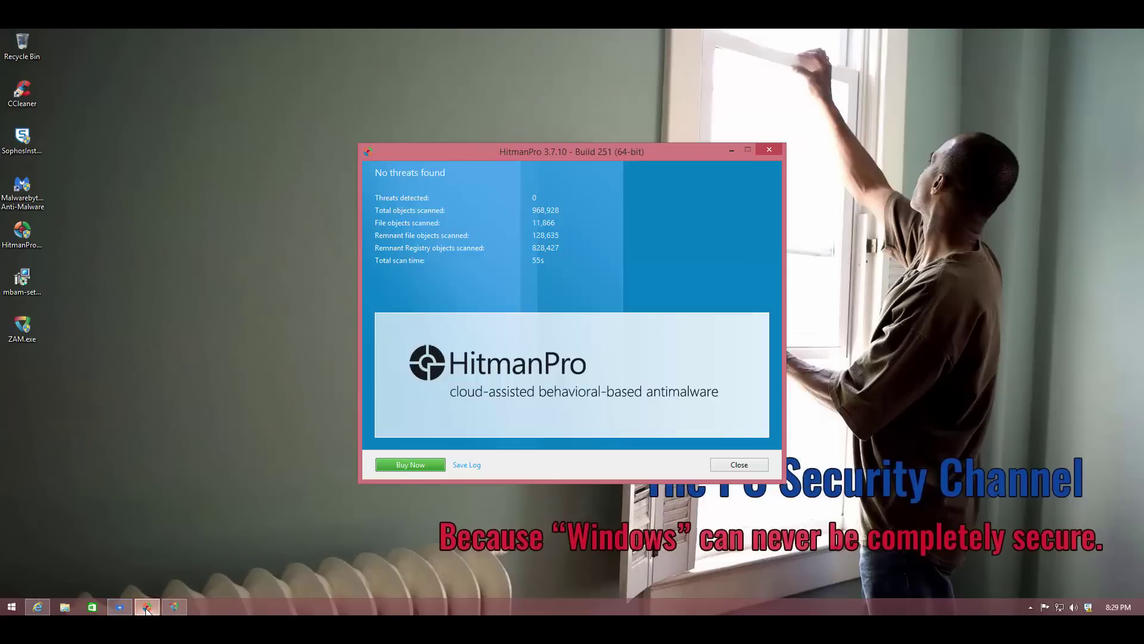
click(147, 608)
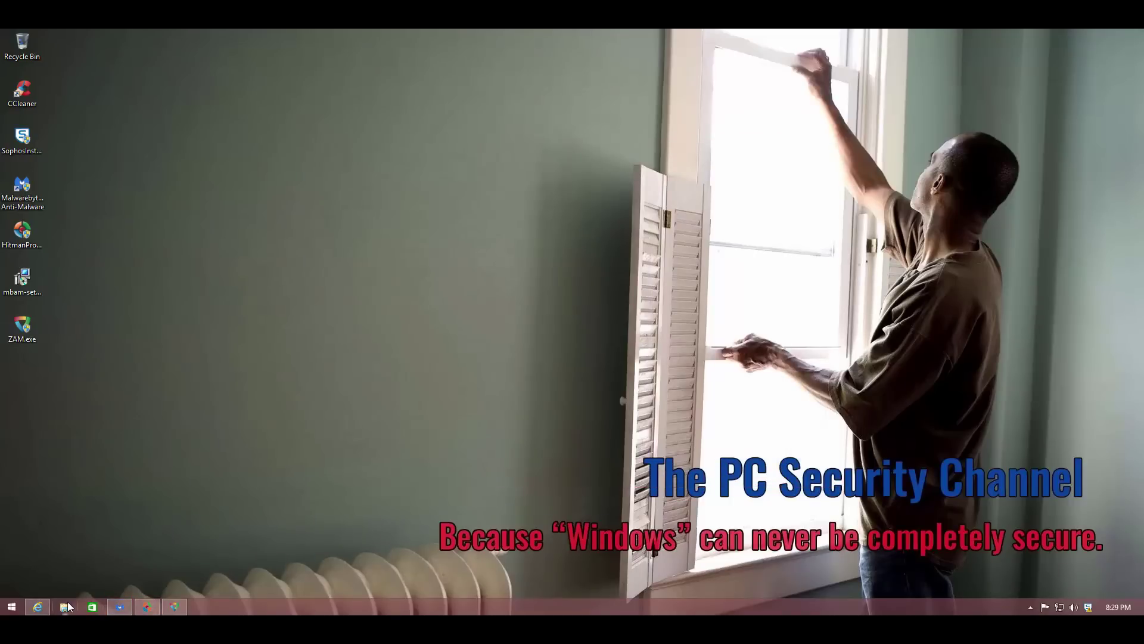
Open the Documents folder in File Explorer, try to open My Music, and return to This PC.
click(67, 603)
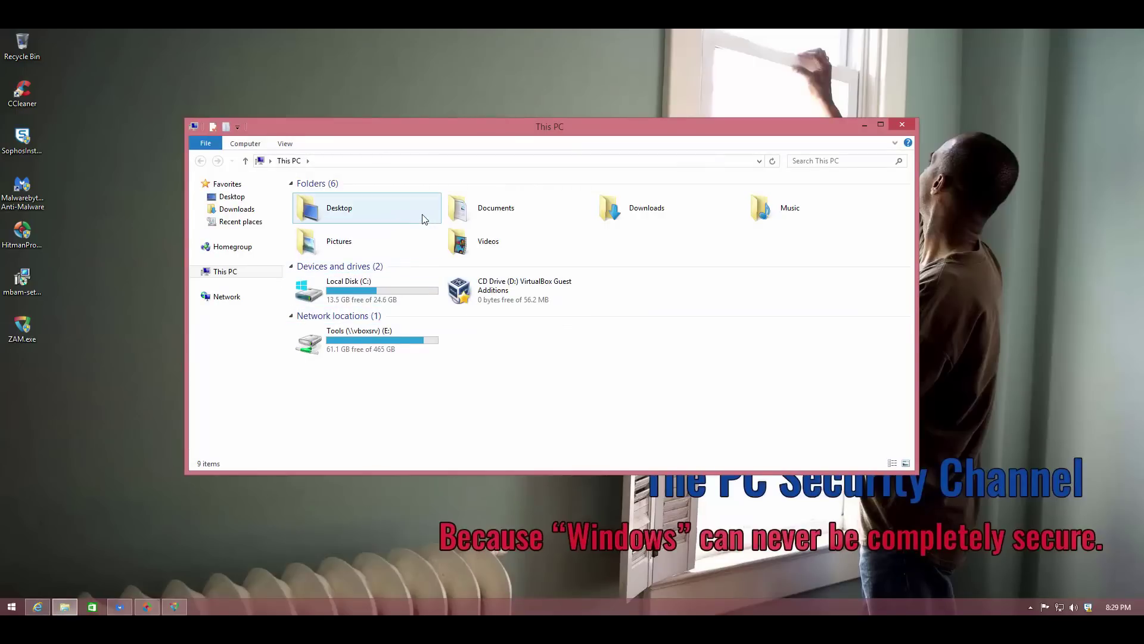
double_click(476, 222)
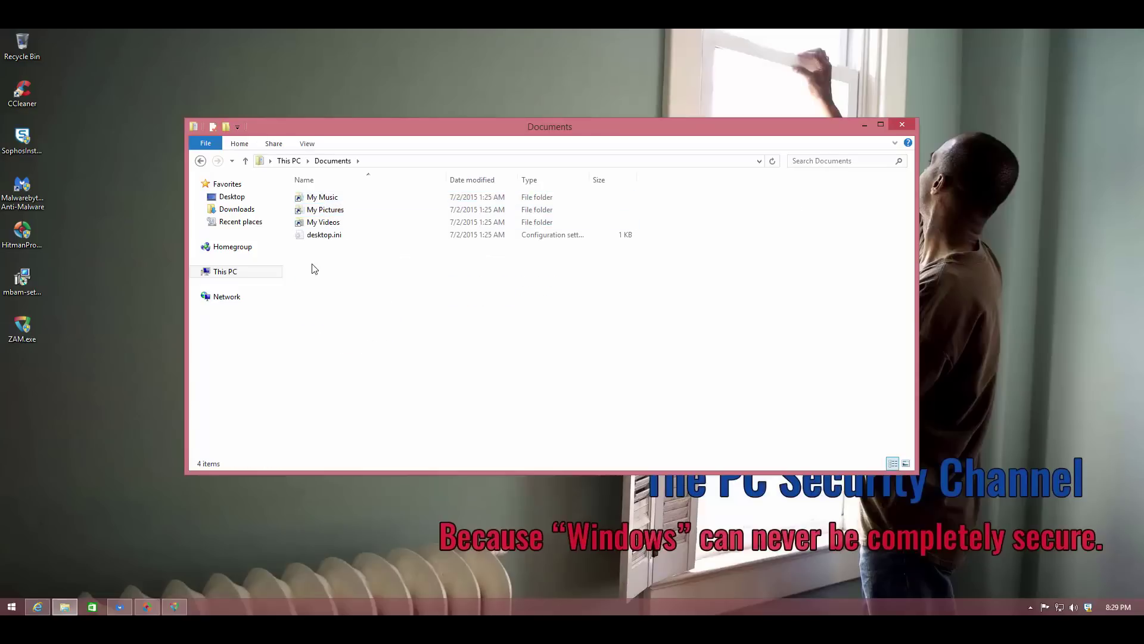
double_click(314, 201)
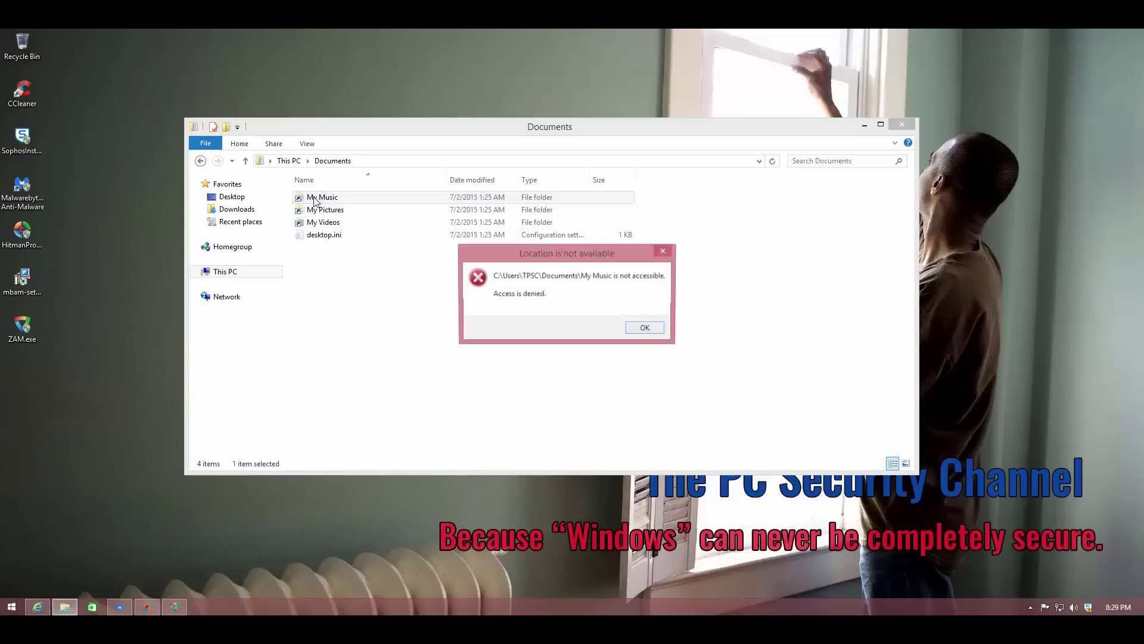
click(645, 328)
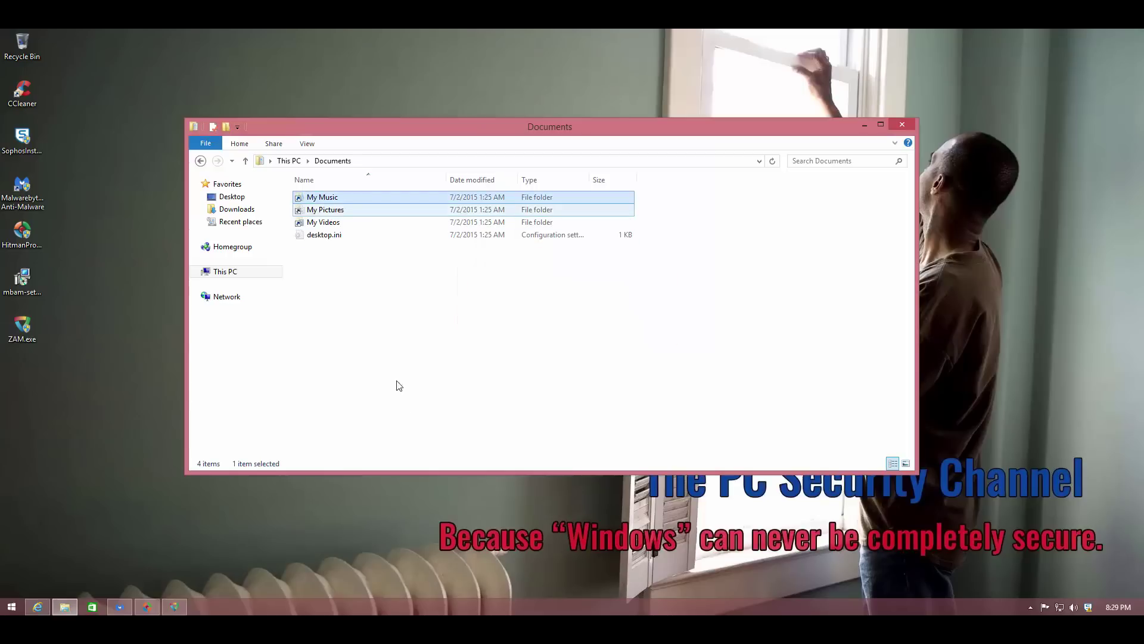
key(BackSpace)
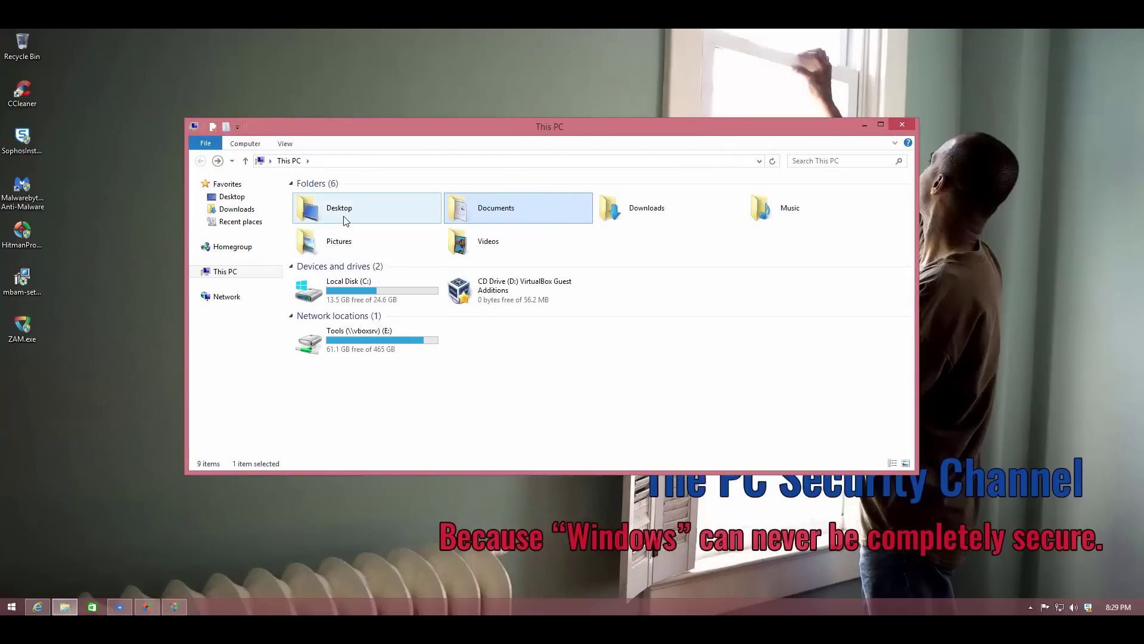
Open Local Disk (C:) to inspect its contents and the folder's view, file and sharing options.
double_click(332, 291)
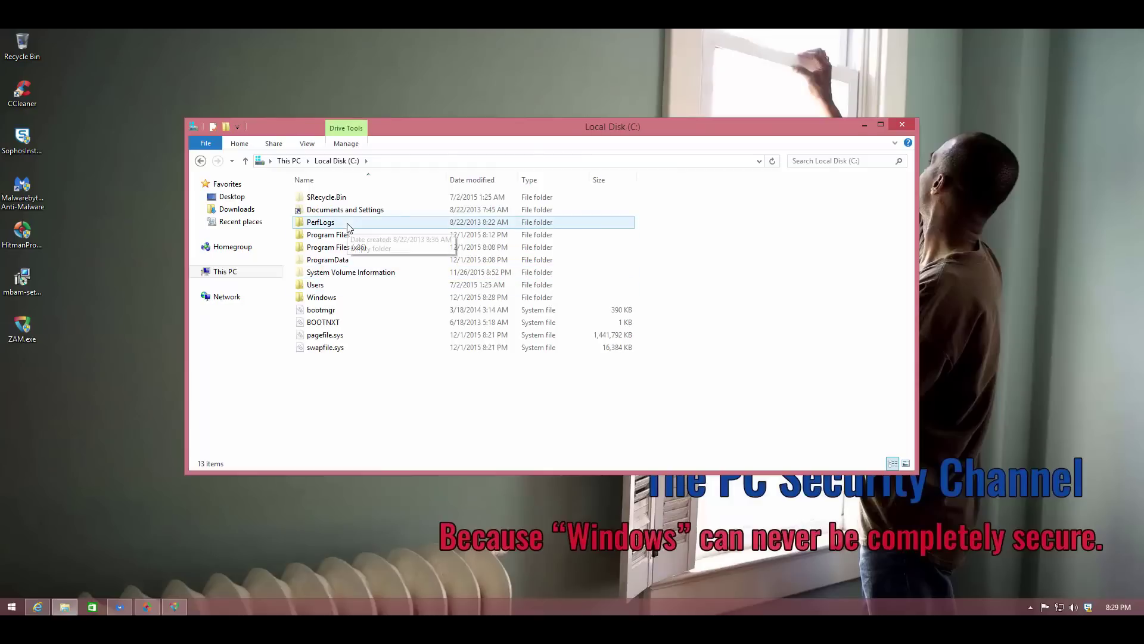
click(307, 144)
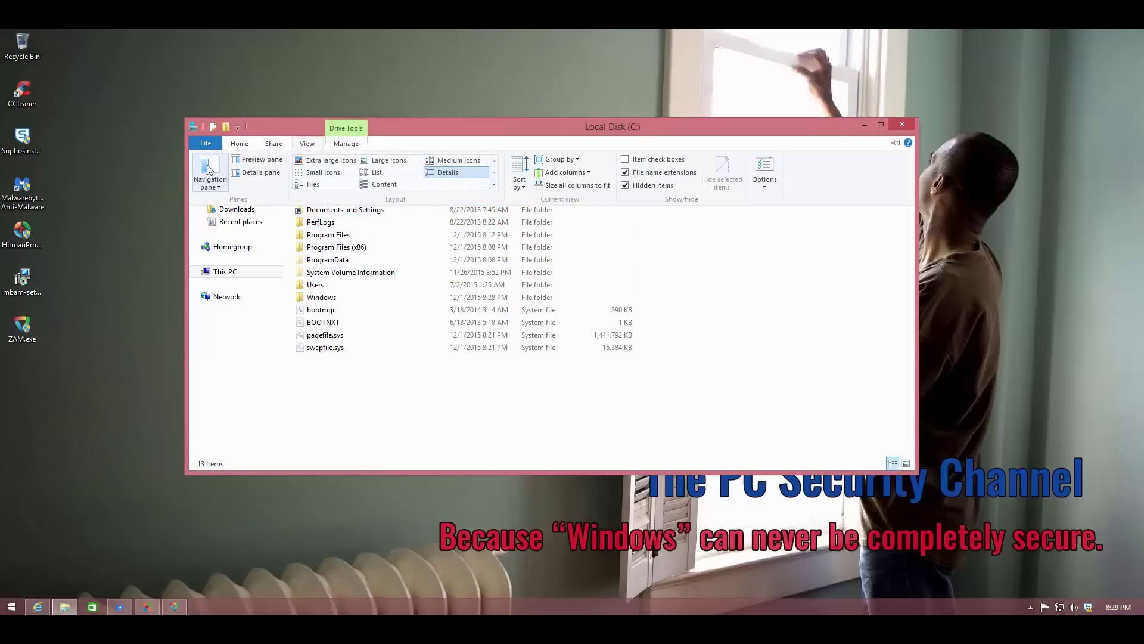
click(239, 143)
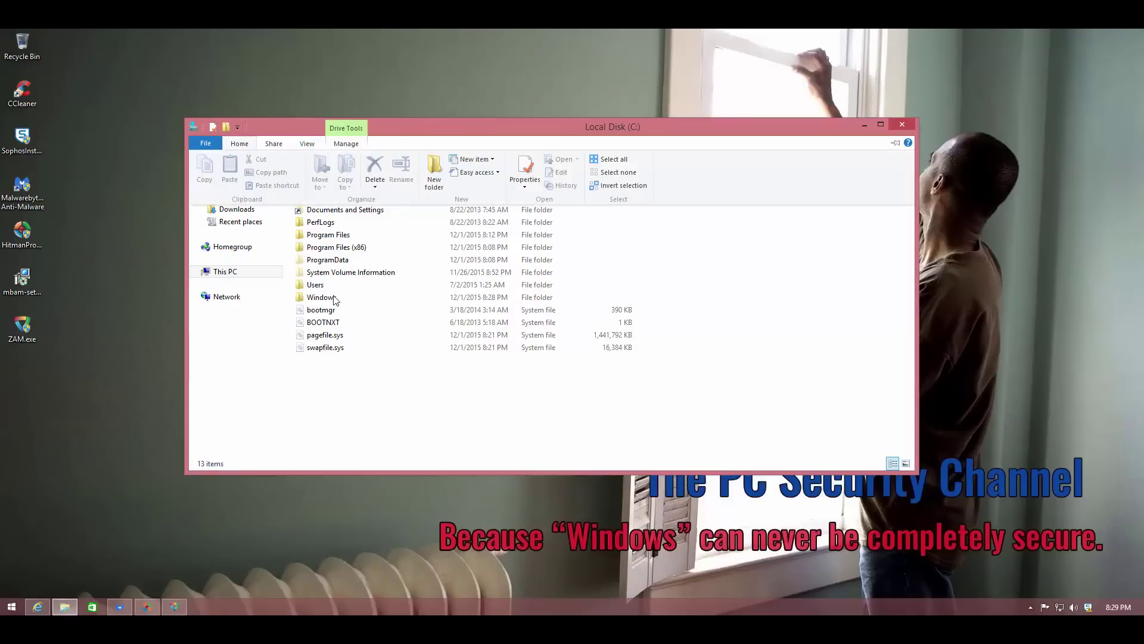
click(269, 145)
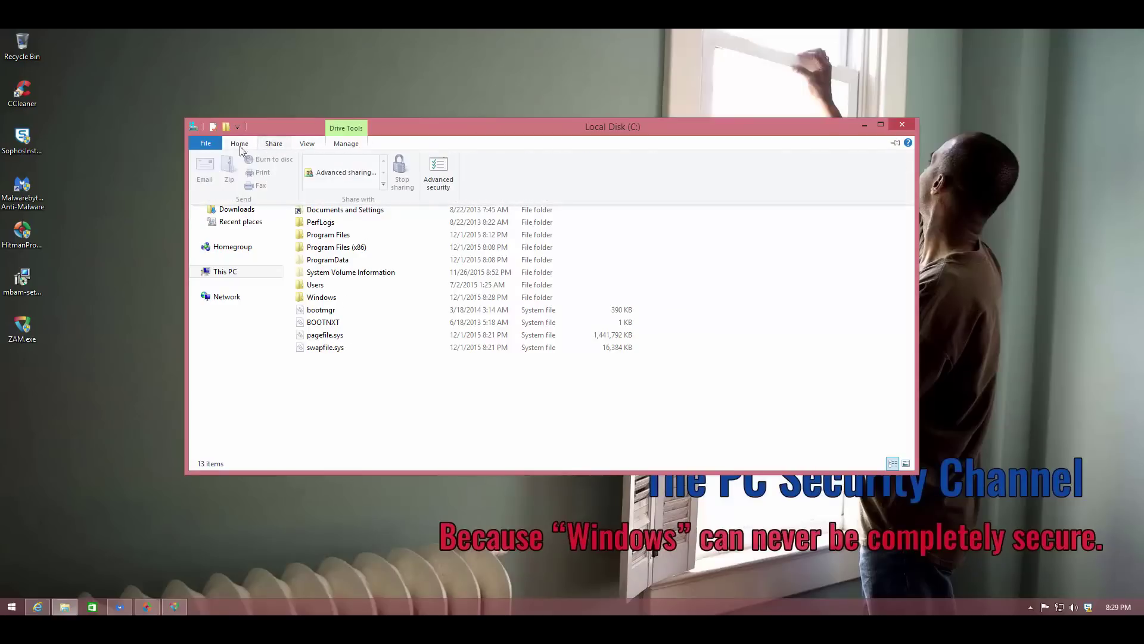
Check the file options of Local Disk (C:), return to This PC, and look briefly into the Documents folder.
click(240, 147)
click(721, 363)
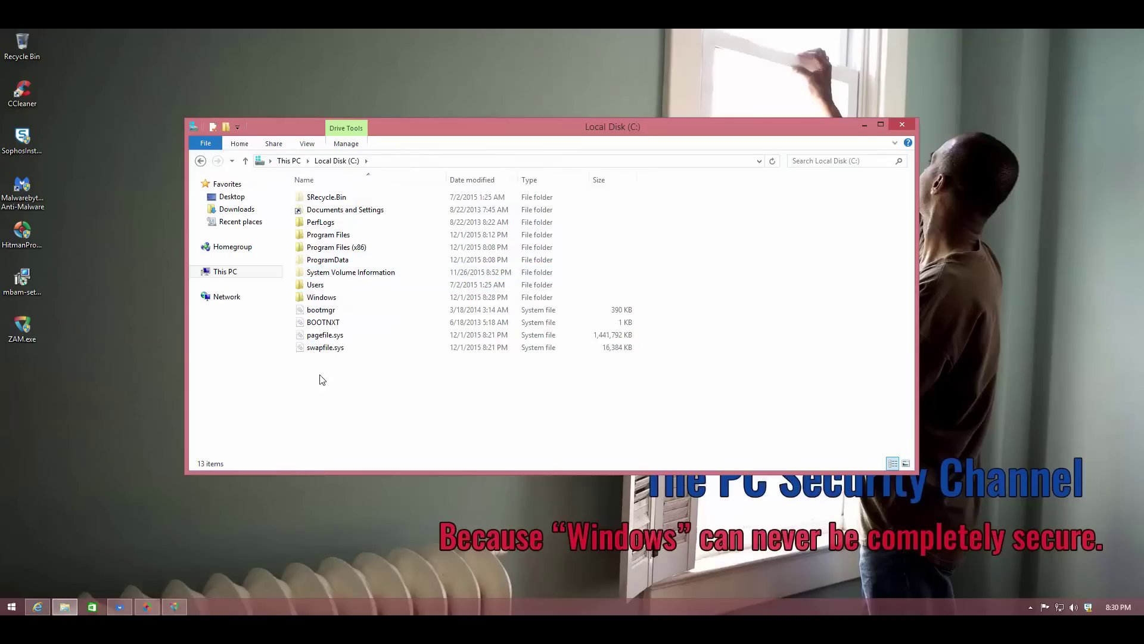
key(BackSpace)
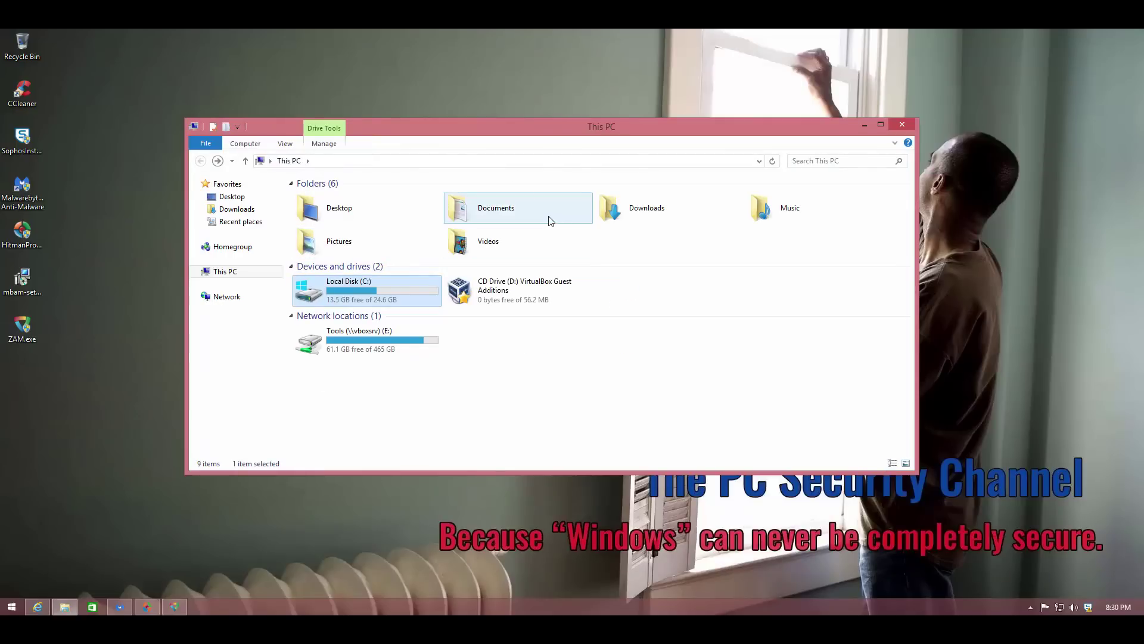
double_click(550, 221)
key(BackSpace)
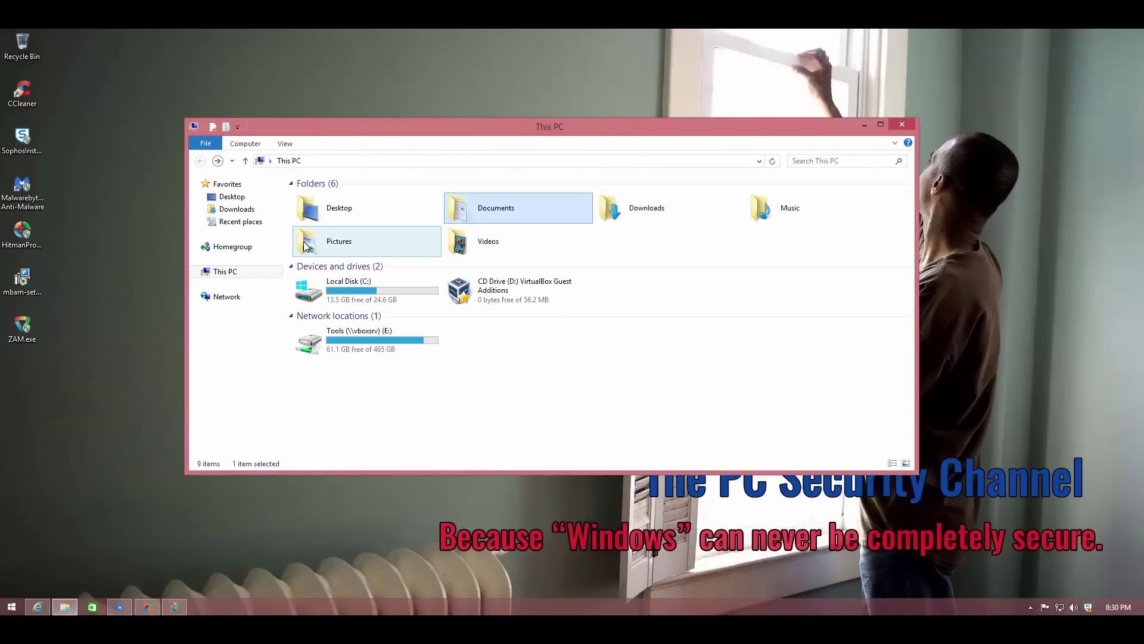
Open Local Disk (C:) and try to open the Documents and Settings folder, dismissing the resulting dialog.
double_click(336, 292)
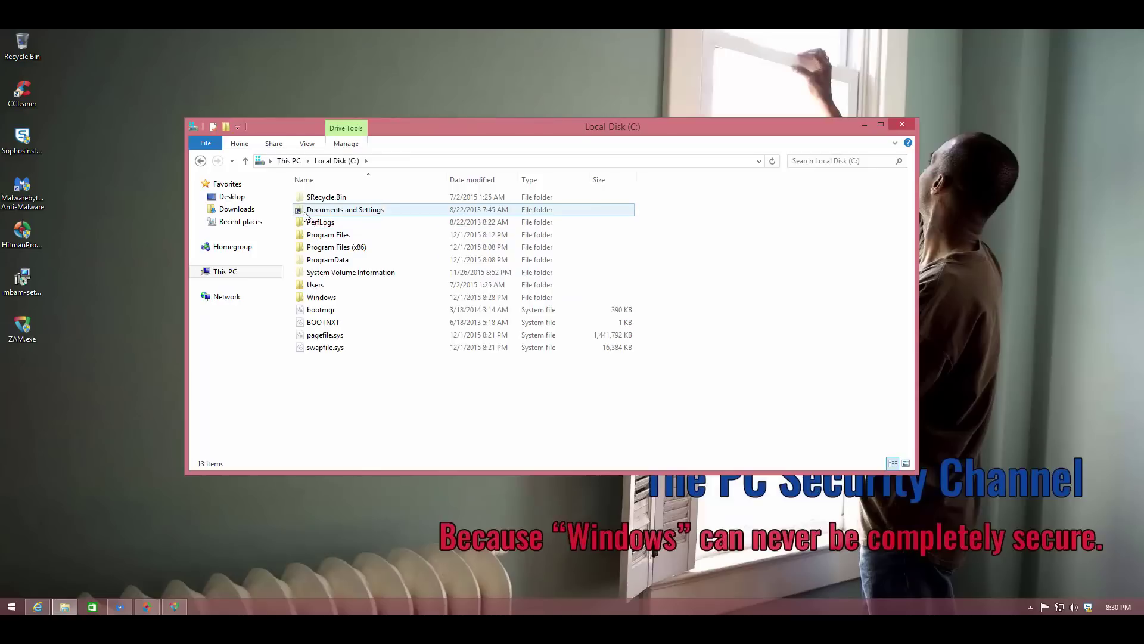
double_click(304, 215)
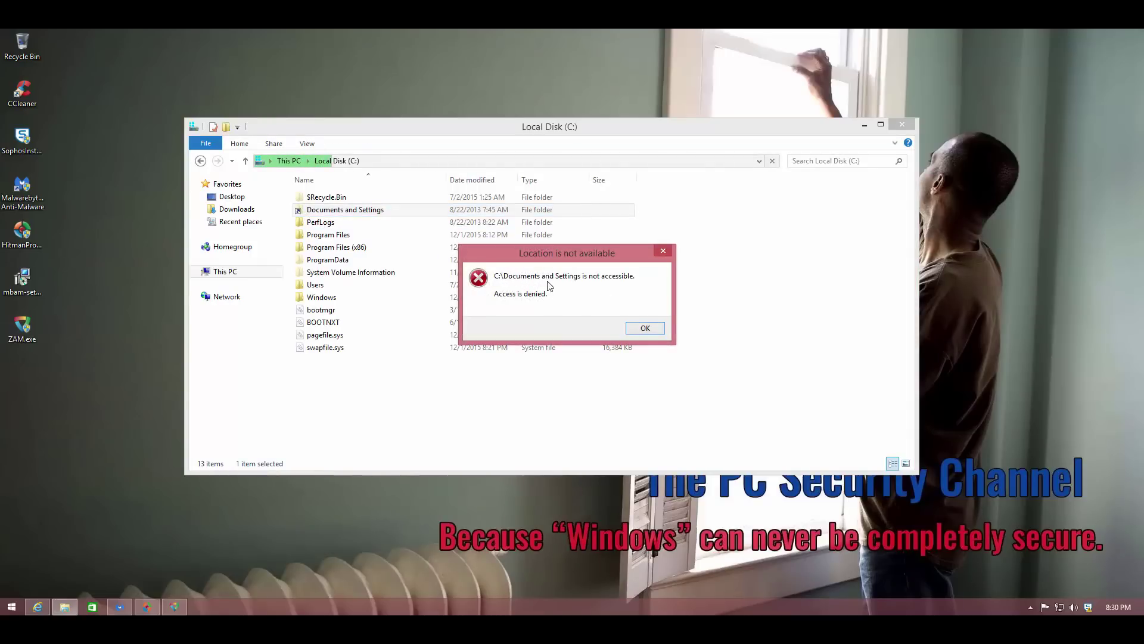
click(643, 328)
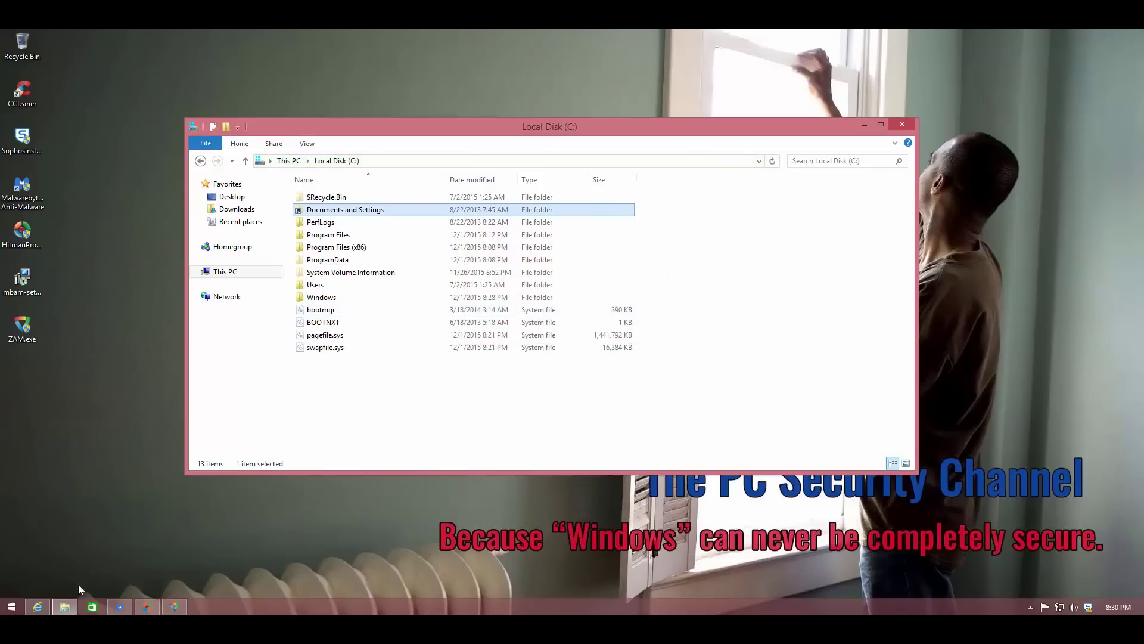
Inspect the host computer's Local Disk (C:) in a separate File Explorer window for comparison and close that window.
key(super+e)
double_click(506, 315)
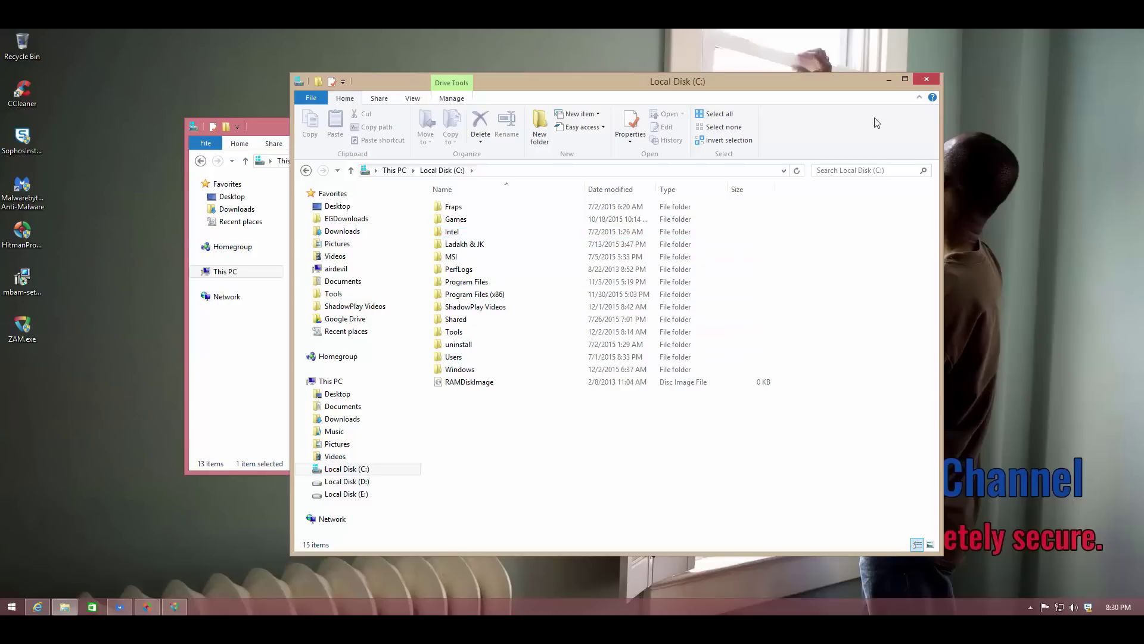
click(927, 80)
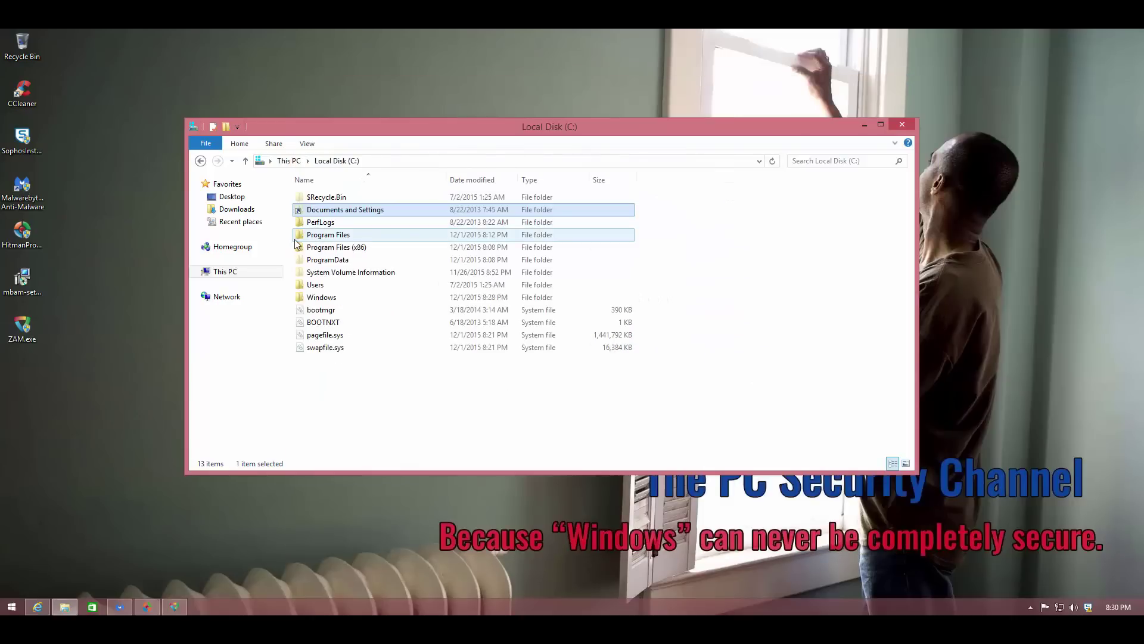
Try again to open Documents and Settings on Local Disk (C:), dismiss the dialog, and close File Explorer.
mouse_move(299, 240)
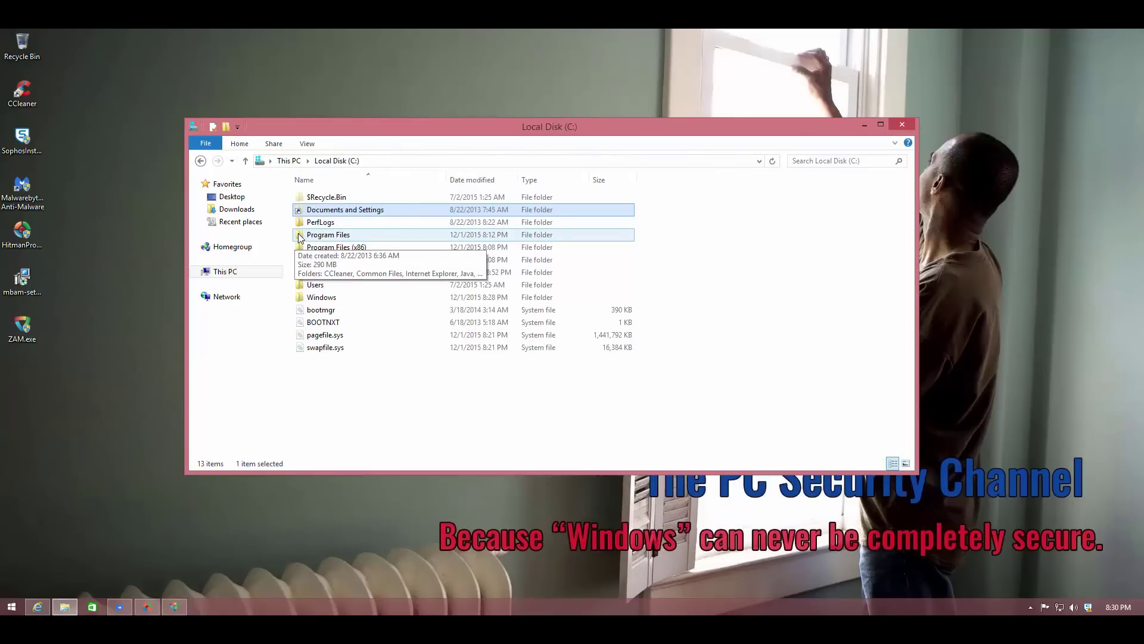
double_click(337, 209)
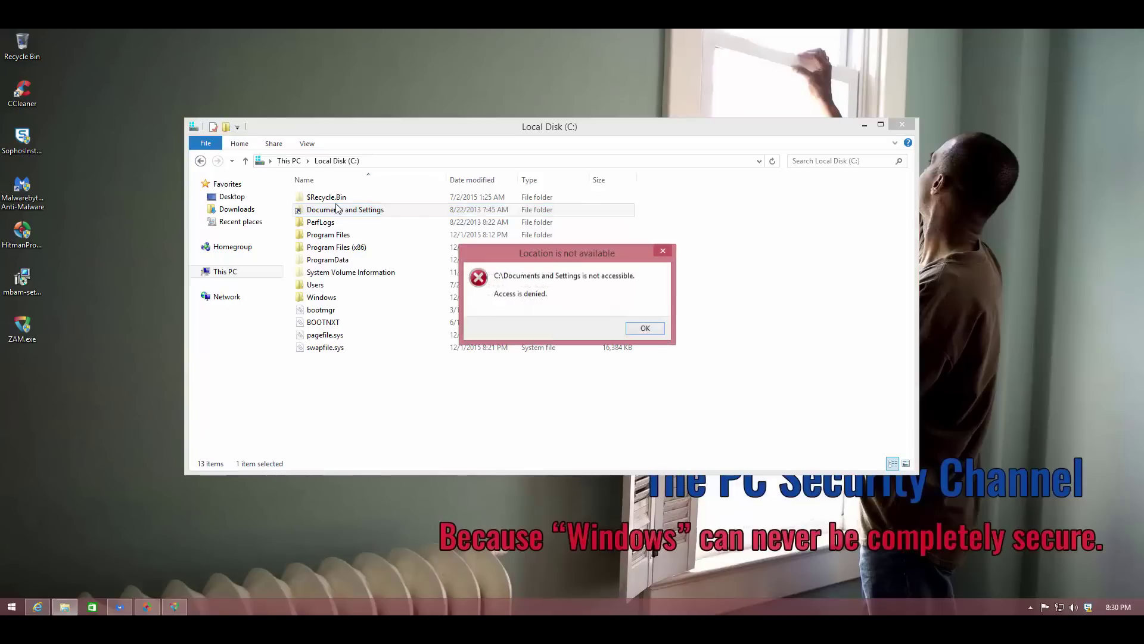
click(632, 327)
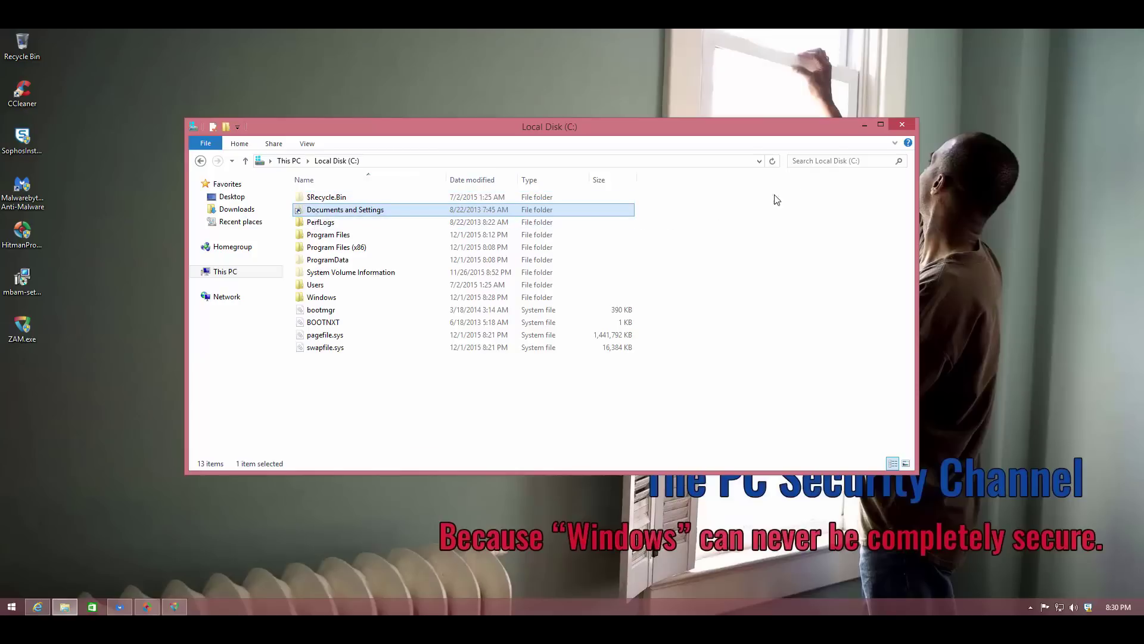
click(902, 124)
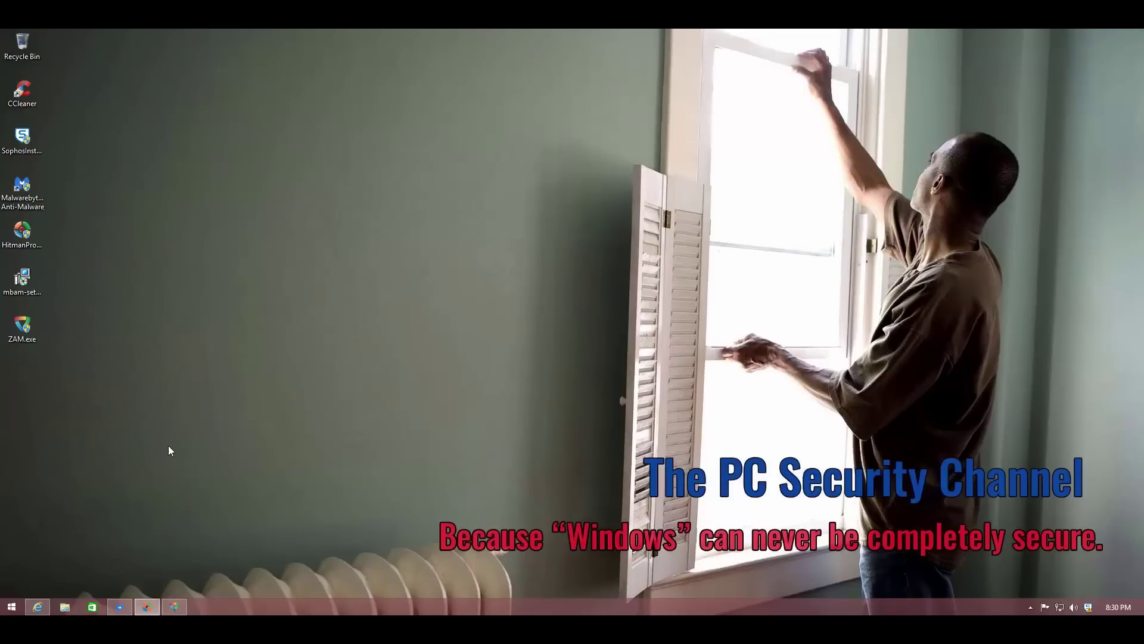
Check the HitmanPro scan results and the Zemana AntiMalware Smart Scan progress, minimizing each window.
click(147, 606)
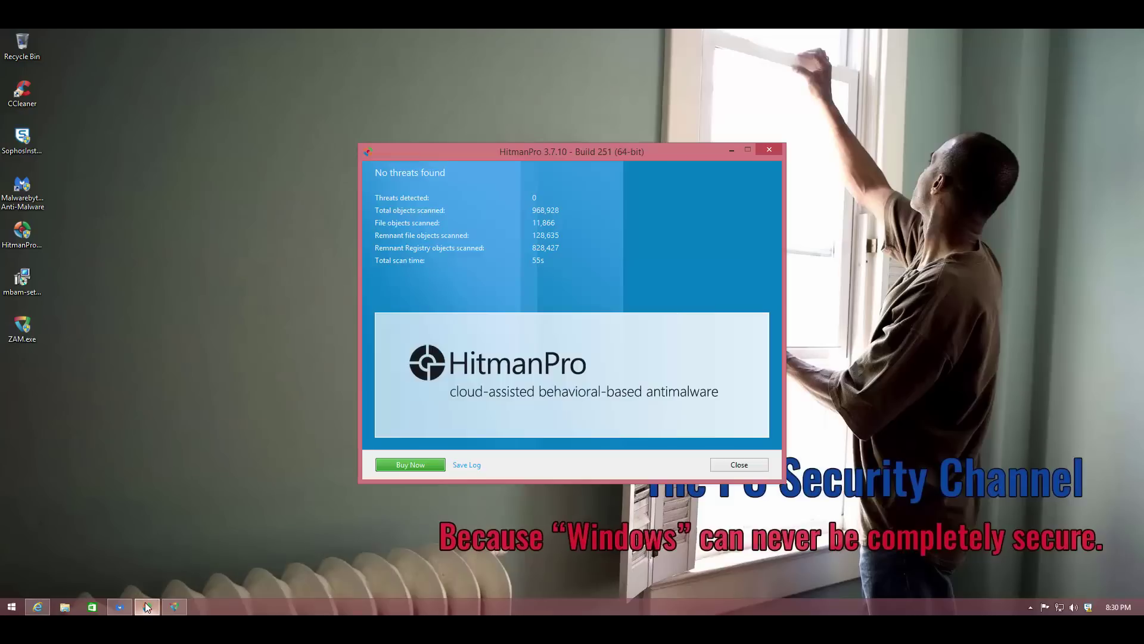
click(146, 603)
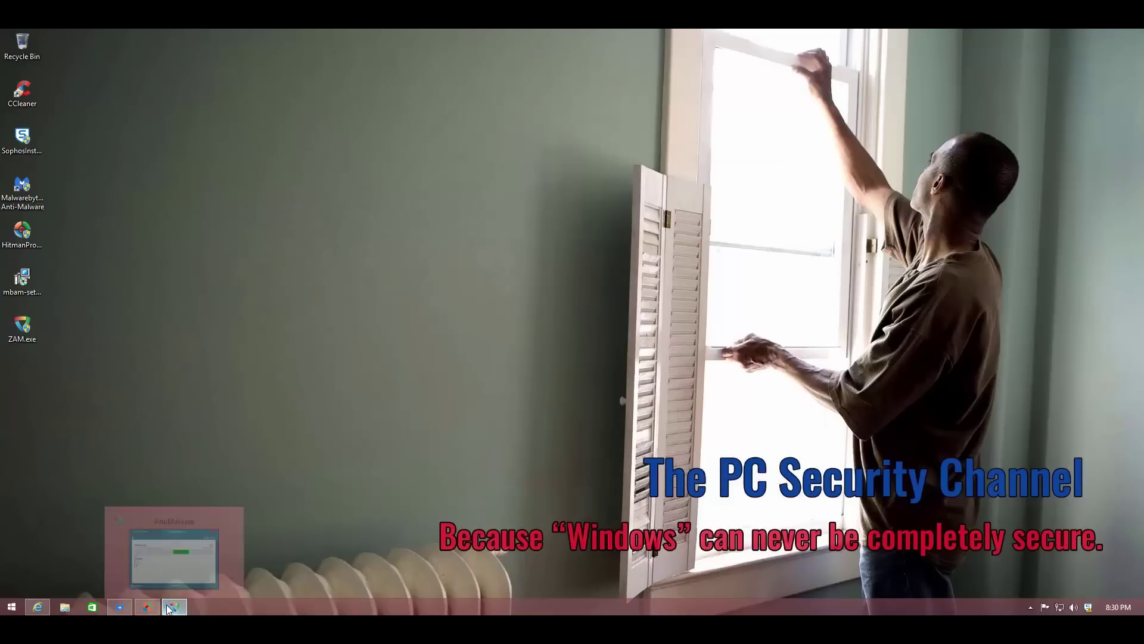
click(166, 605)
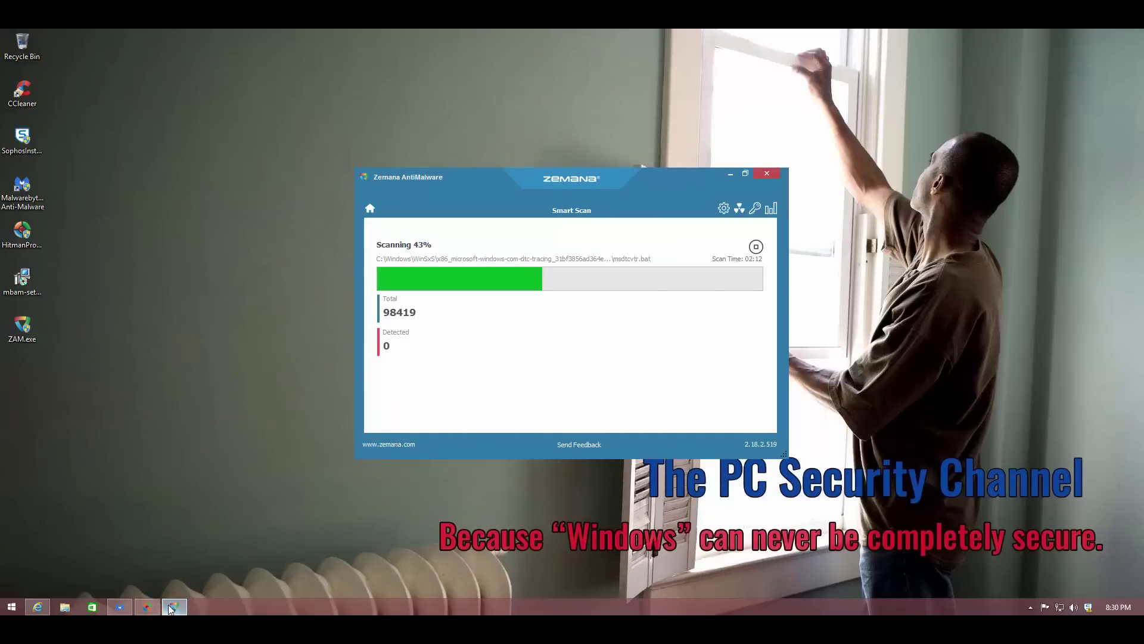
click(170, 607)
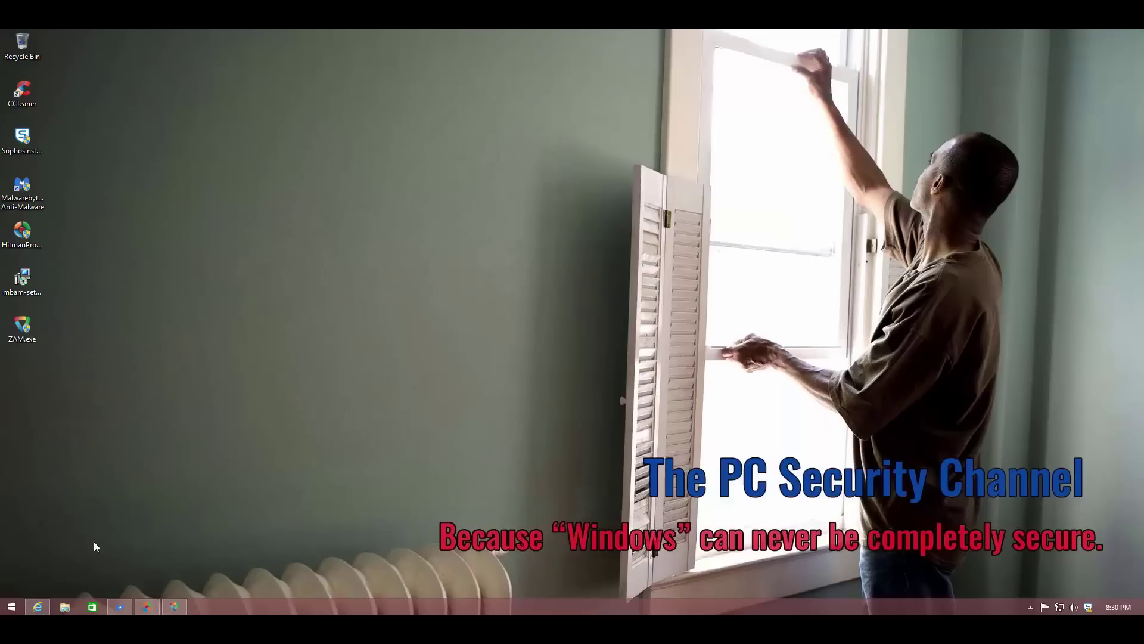
Switch to the Sophos Home dashboard in Internet Explorer and examine the Web Category Access categories and their Allow, Warn and Block options.
click(40, 606)
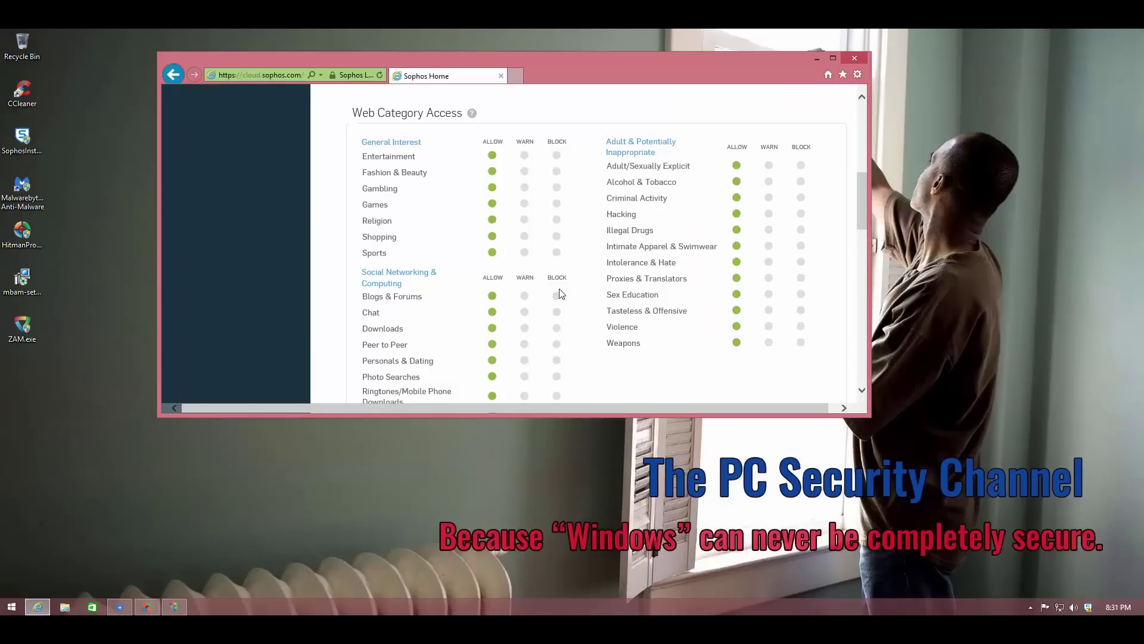
scroll(560, 293, up, 1)
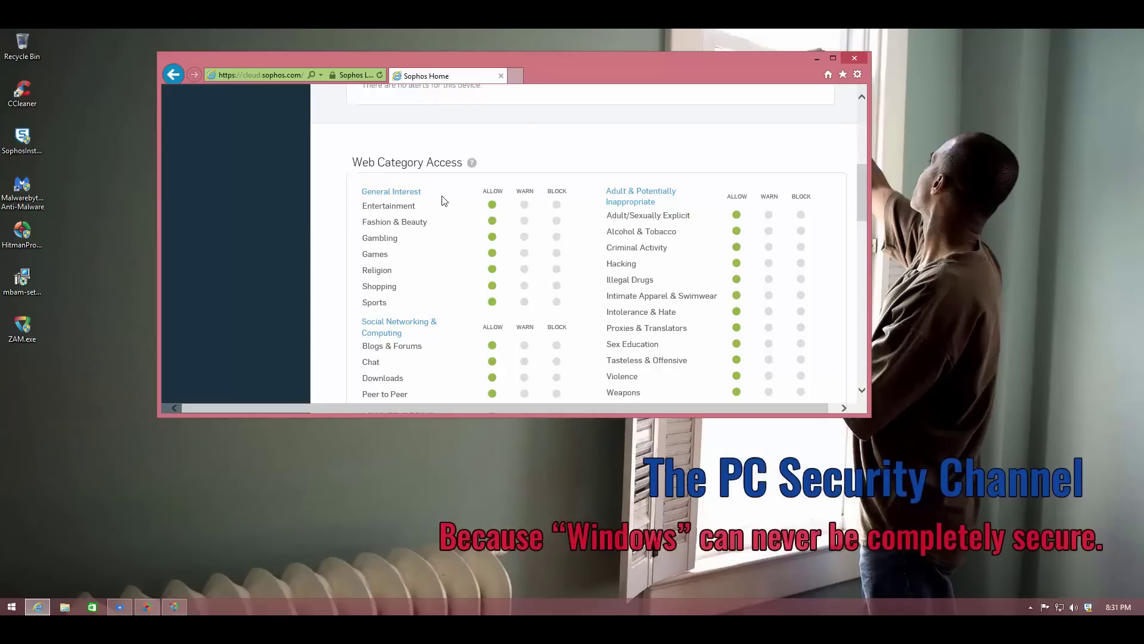
scroll(444, 200, down, 2)
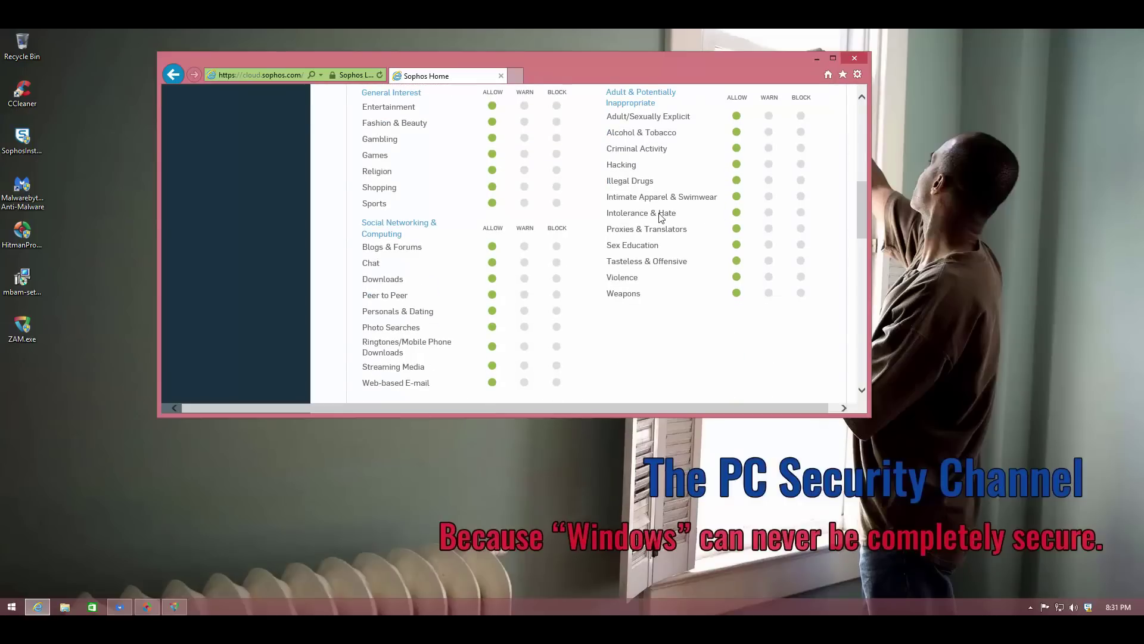
scroll(659, 216, down, 2)
scroll(649, 217, up, 3)
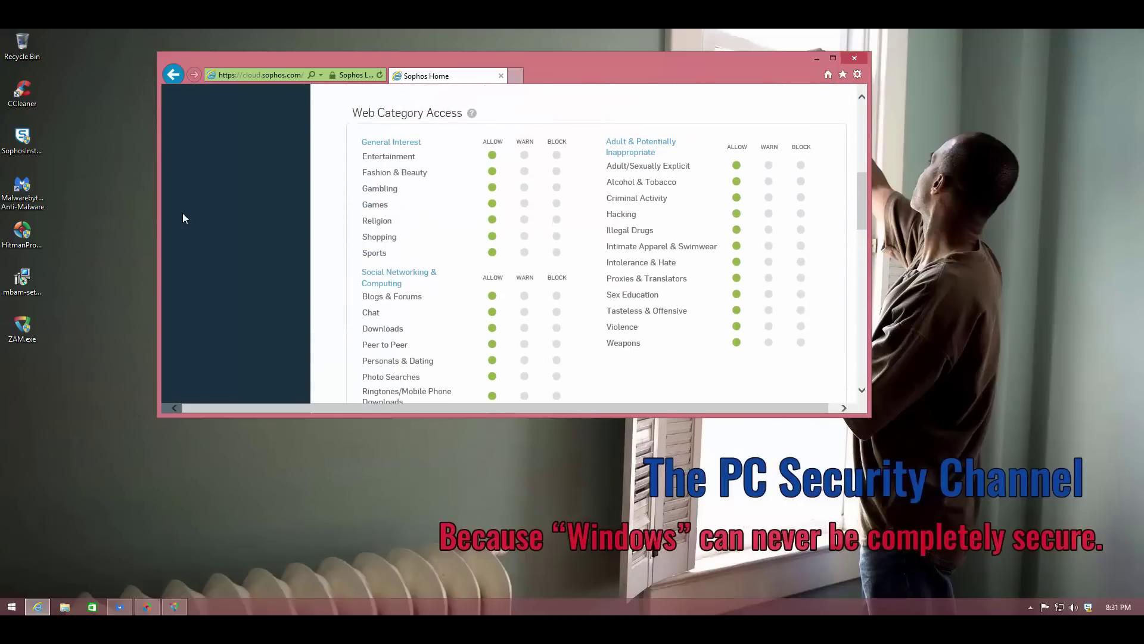
scroll(393, 231, down, 1)
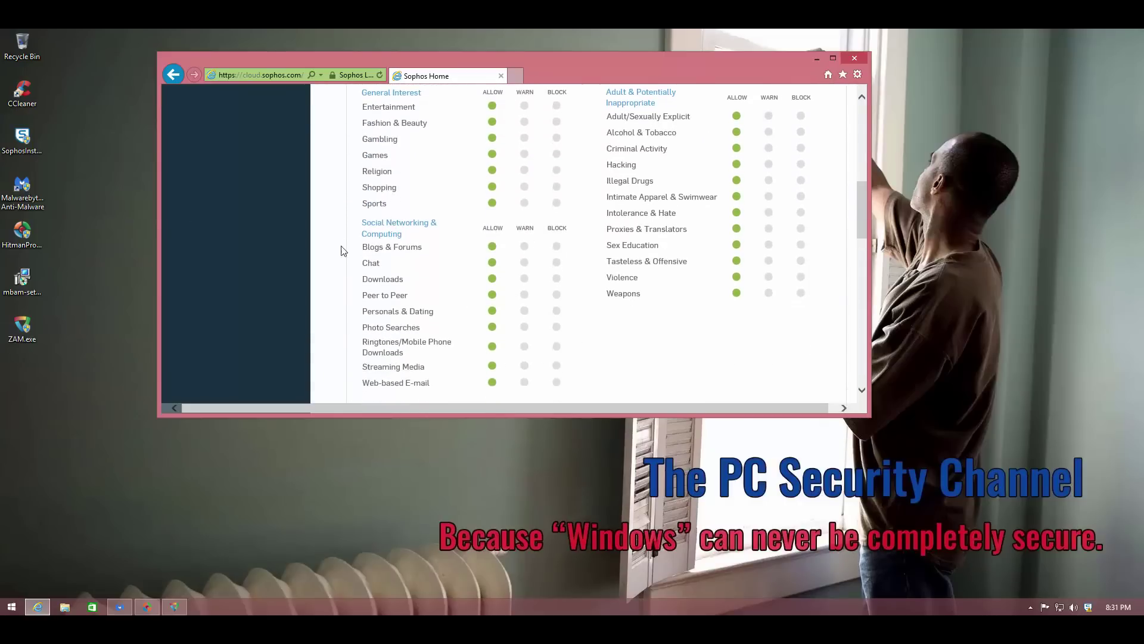
scroll(659, 285, up, 2)
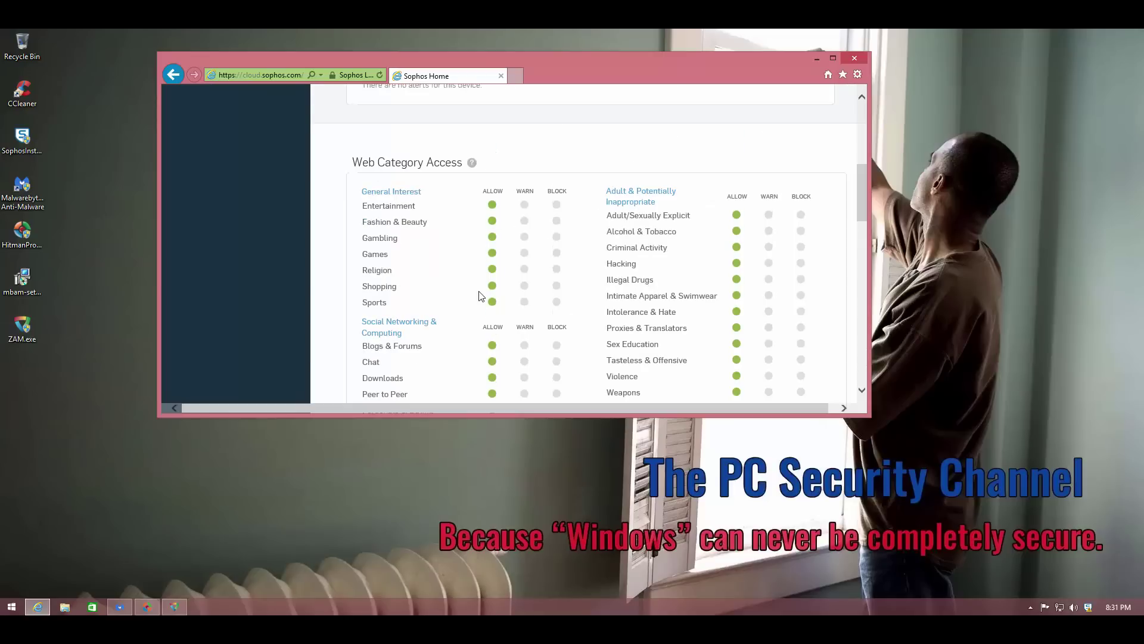
scroll(481, 296, down, 1)
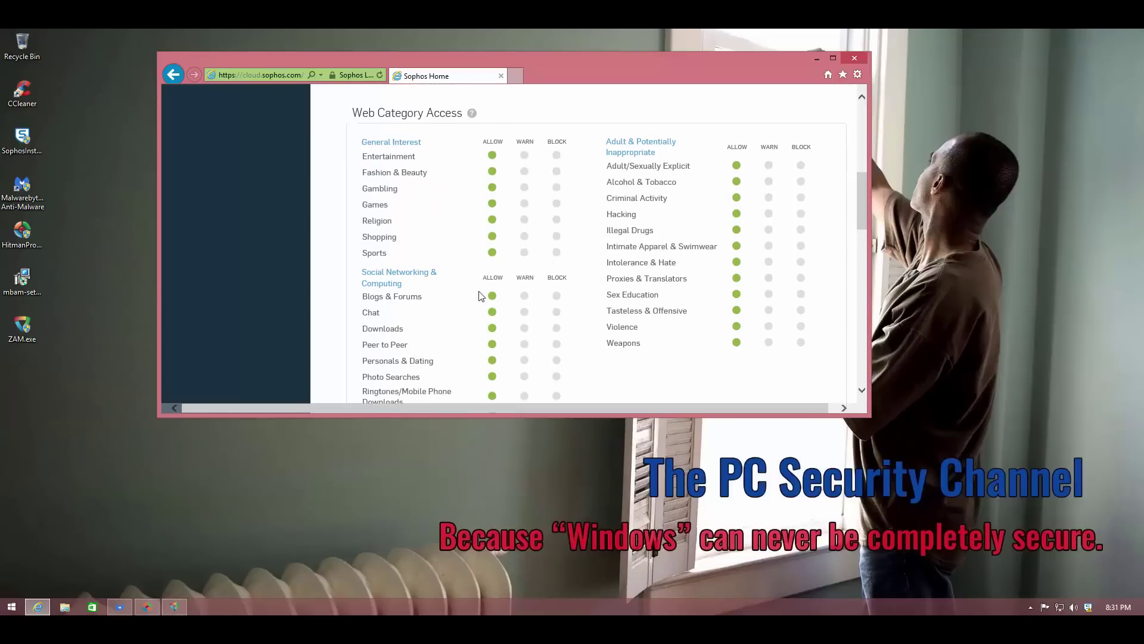
scroll(482, 296, up, 1)
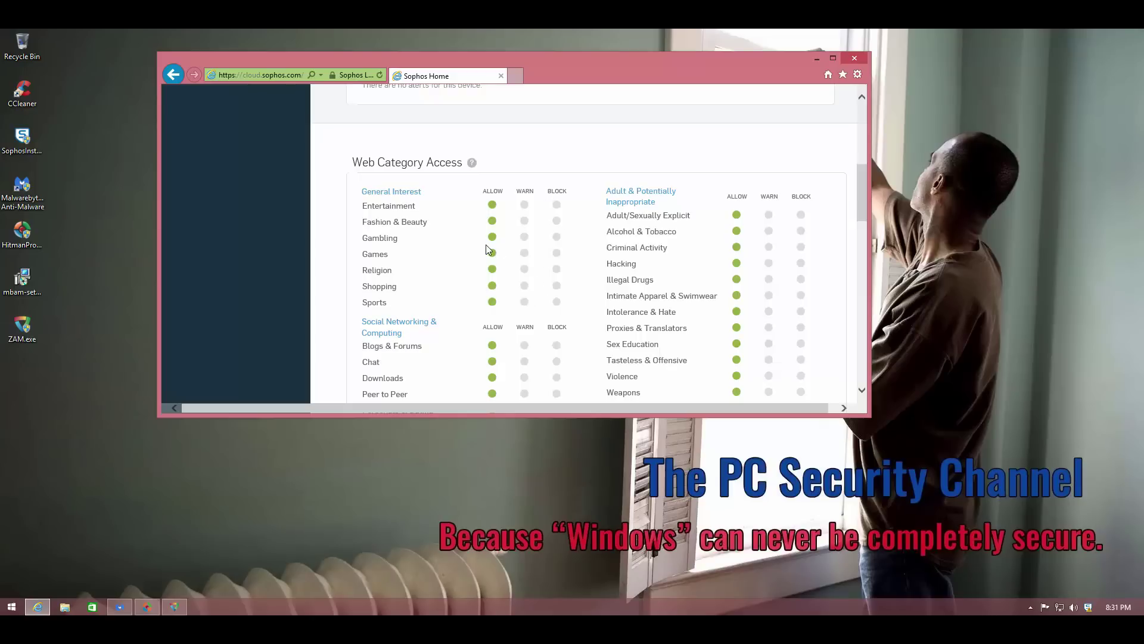
Try the Warn setting for the Games web category, restore it to Allow, and look over the remaining categories.
click(524, 253)
click(494, 254)
scroll(593, 288, down, 1)
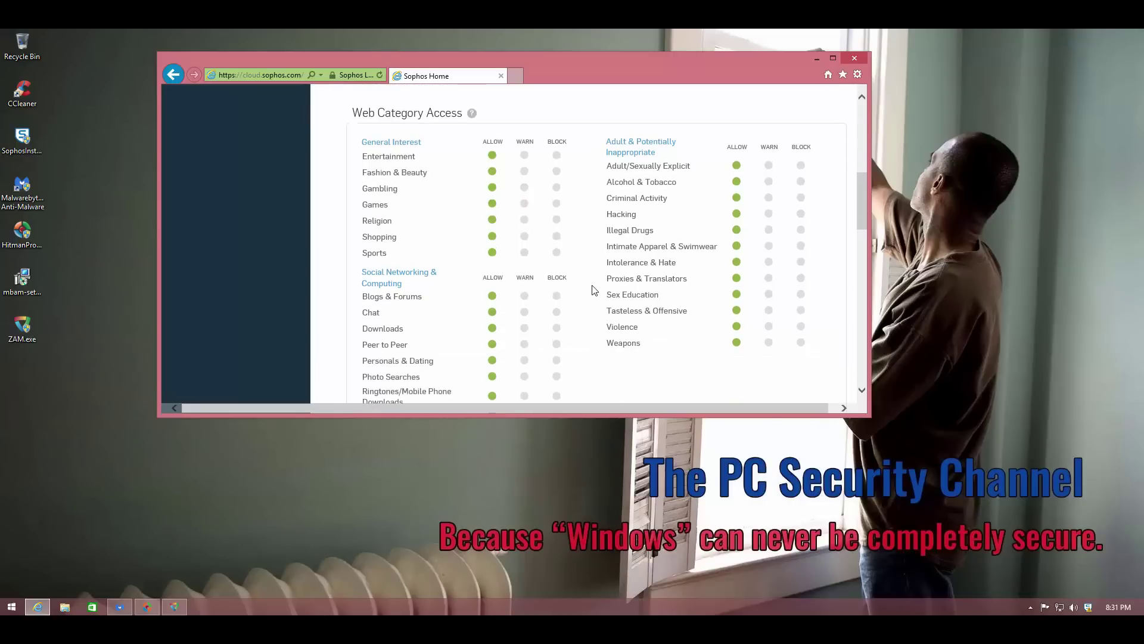
scroll(593, 289, down, 2)
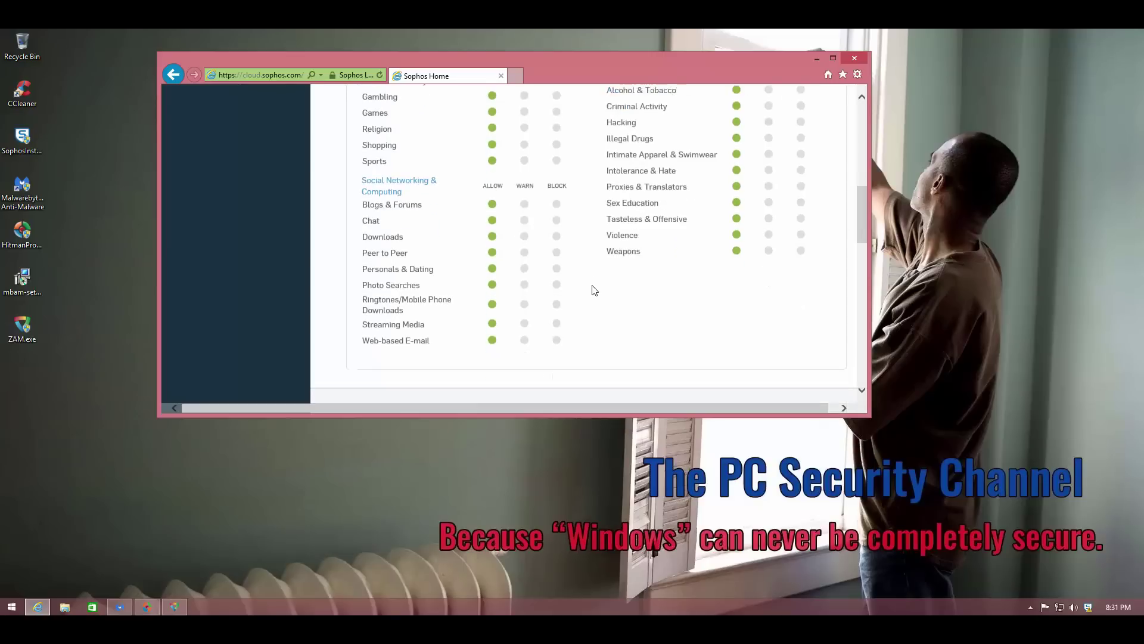
scroll(593, 289, up, 1)
scroll(593, 290, up, 3)
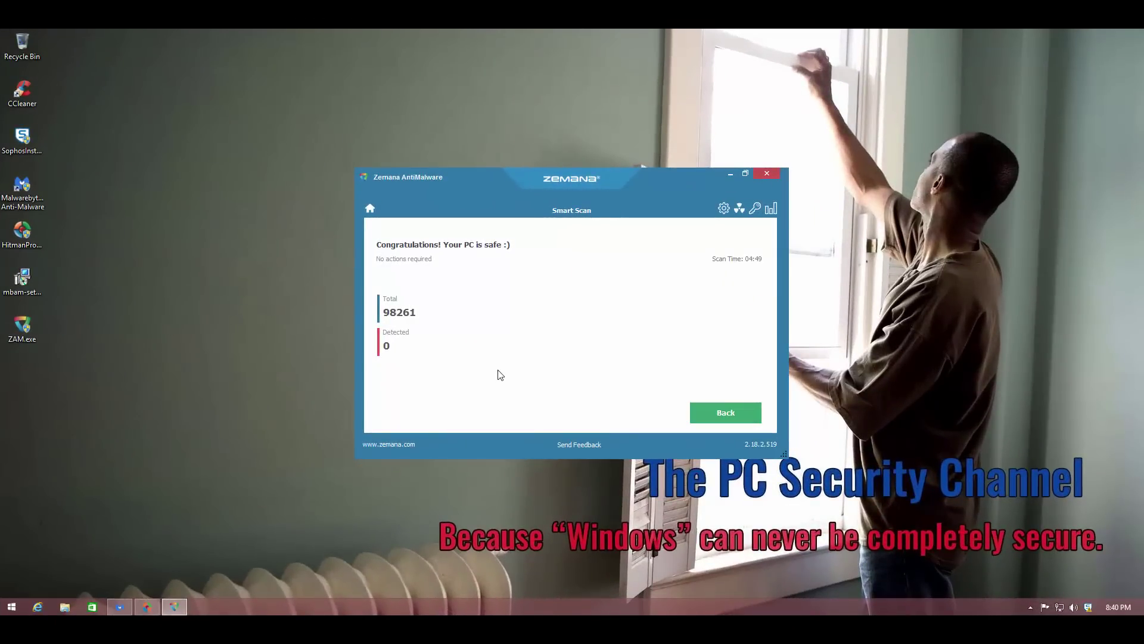
Close Zemana AntiMalware after its Smart Scan, then open Sophos Home with administrator permission and move its window toward the middle of the desktop.
click(765, 175)
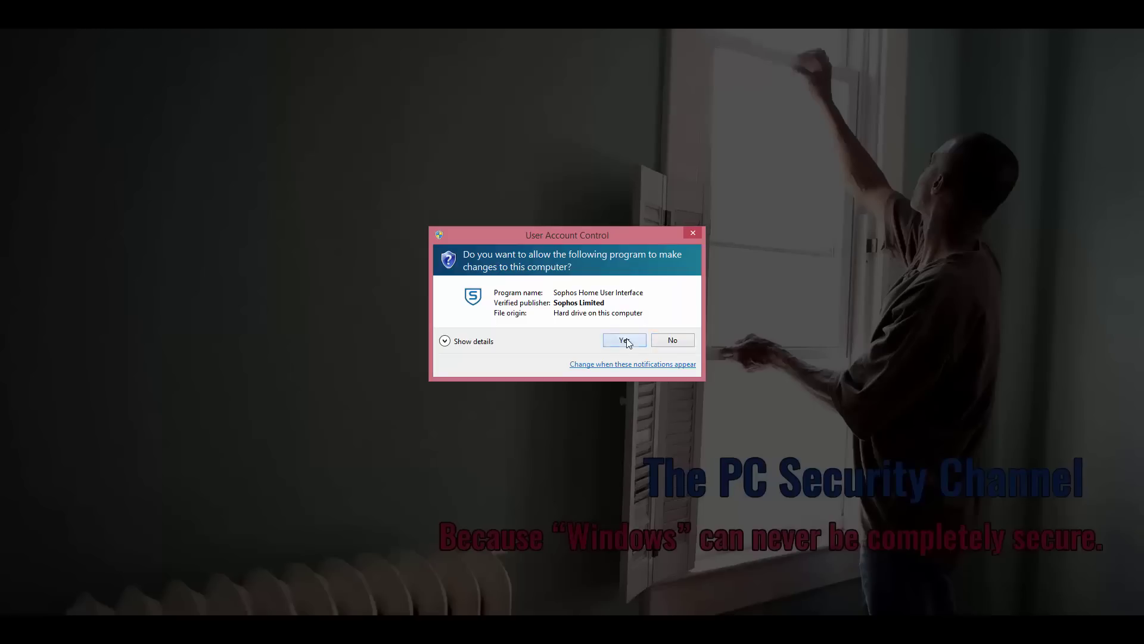
click(672, 339)
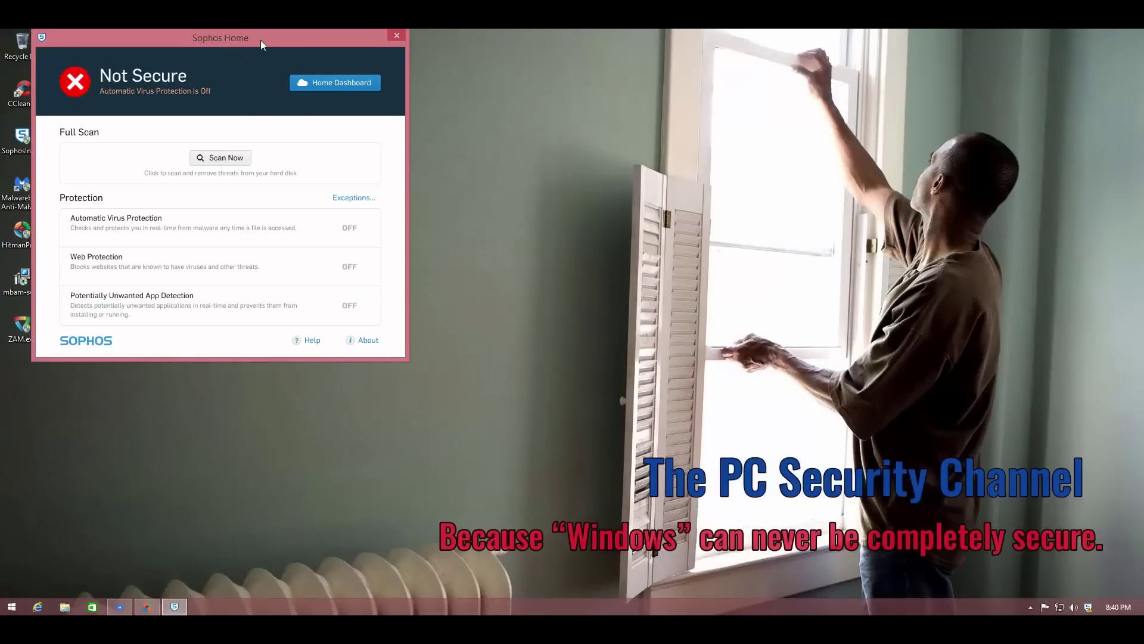
drag(260, 41, 486, 131)
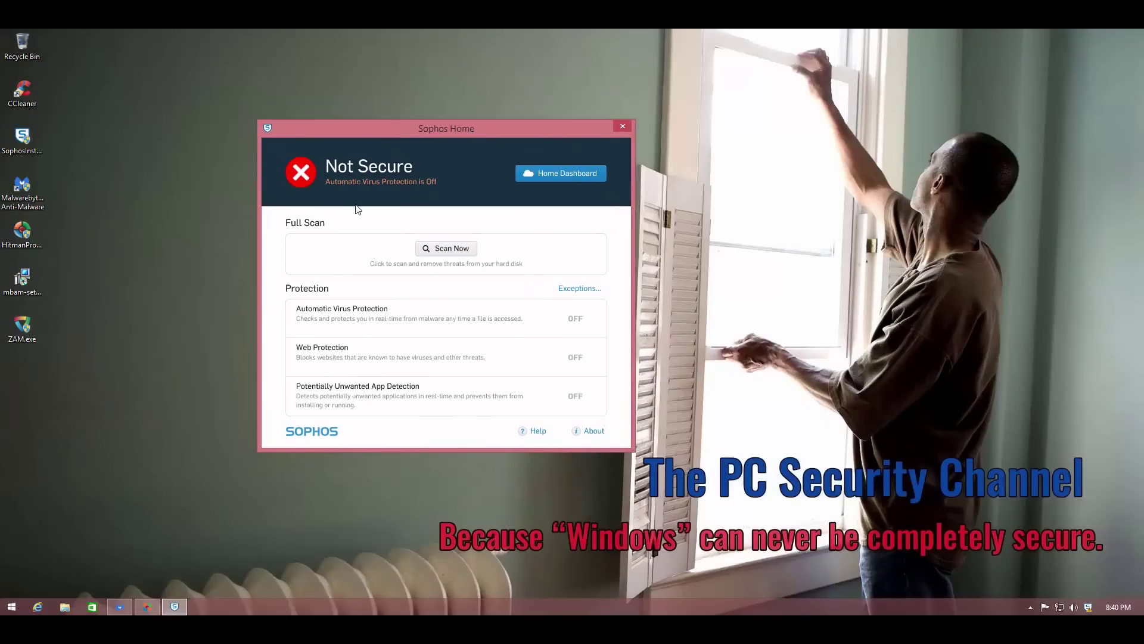